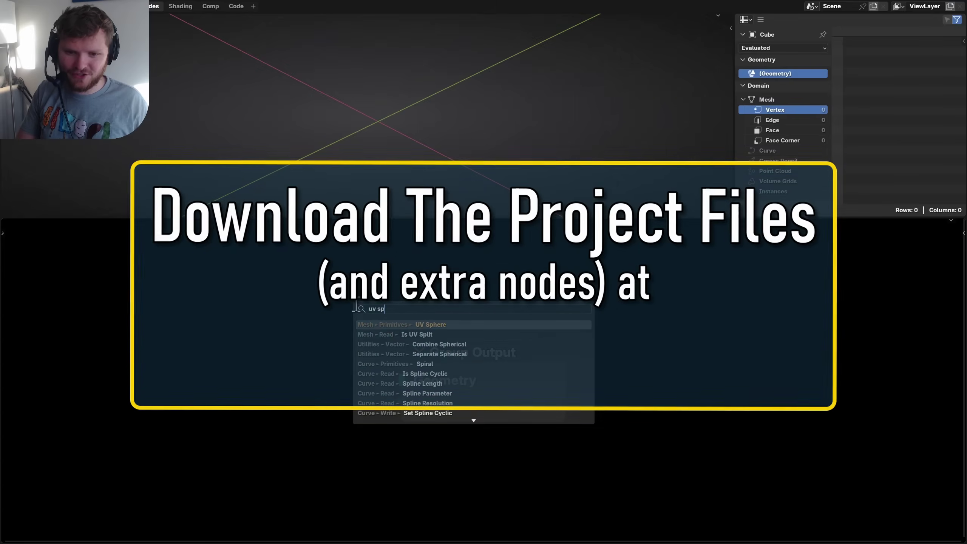
# Step: Add a UV Sphere node and connect its mesh to the Group Output geometry
pyautogui.press('Return')
pyautogui.click(275, 305)
pyautogui.moveTo(437, 341); pyautogui.dragTo(530, 365)
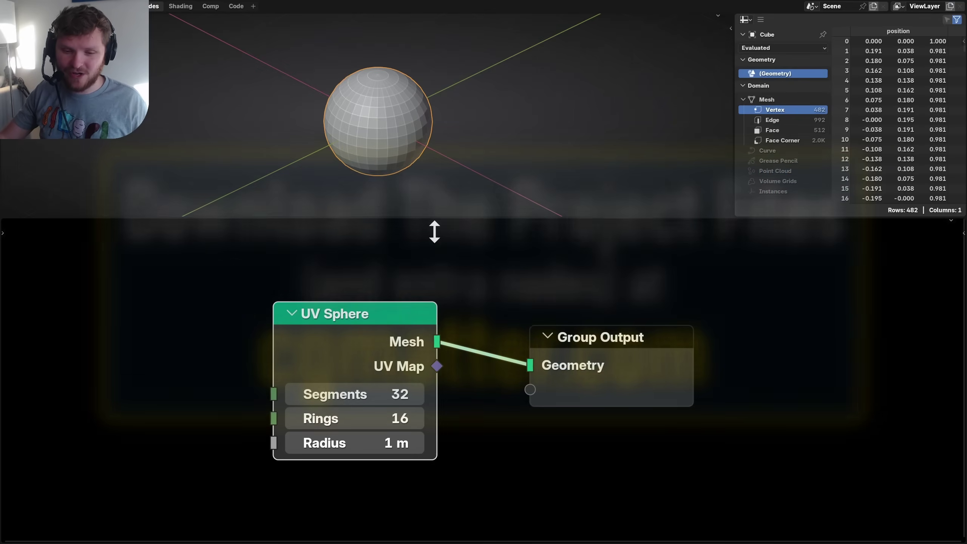
# Step: Insert a Bisect [CGM] node between the UV Sphere and the Group Output, cutting along Z, and test its slide value
pyautogui.hotkey('shift', 'a')
pyautogui.write('bise')
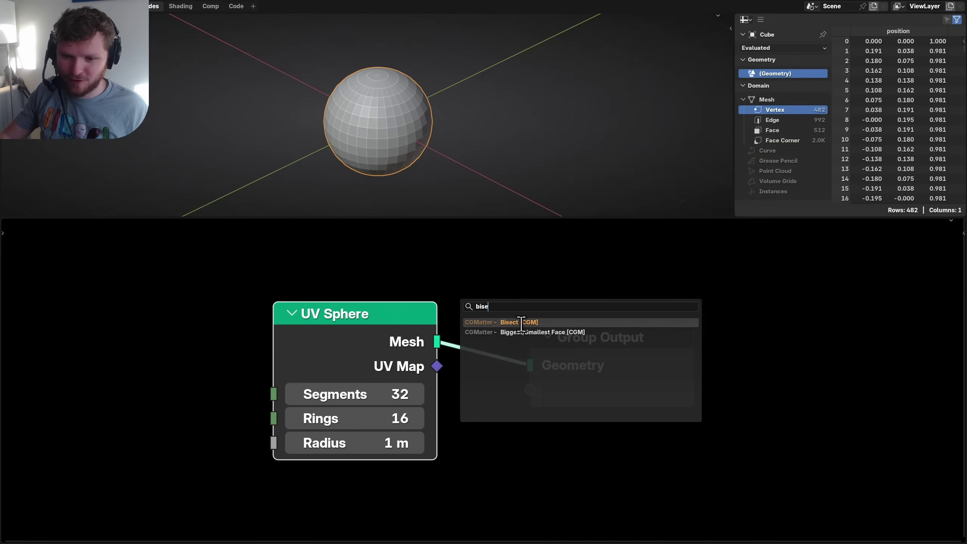
pyautogui.click(522, 322)
pyautogui.click(468, 323)
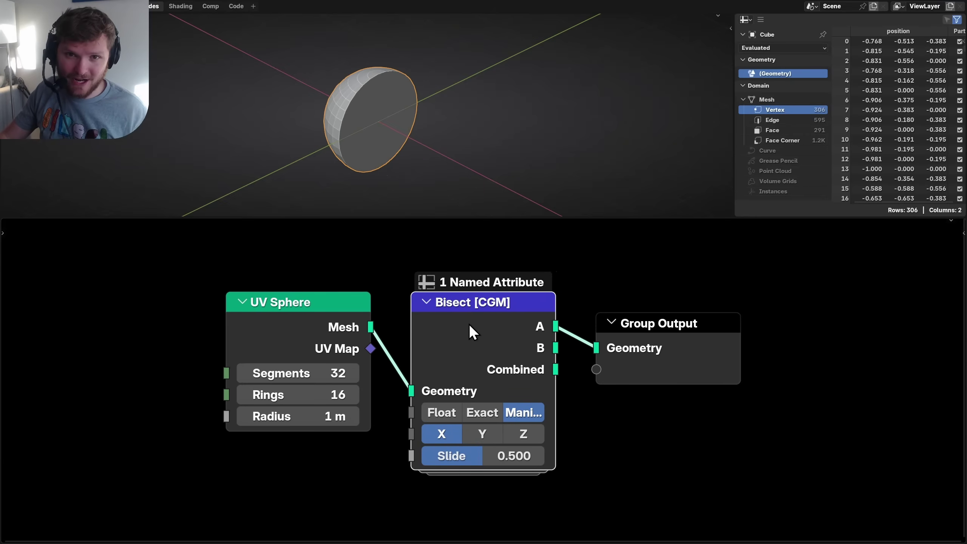
pyautogui.click(523, 432)
pyautogui.moveTo(484, 456); pyautogui.dragTo(469, 456)
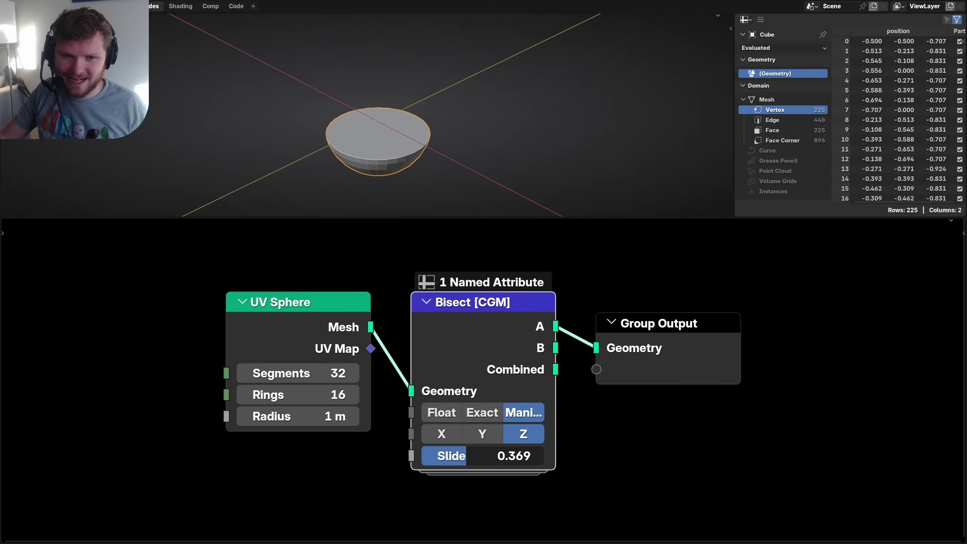
# Step: Set the UV Sphere node to 100 segments and 50 rings
pyautogui.click(330, 373)
pyautogui.write('100')
pyautogui.press('Tab')
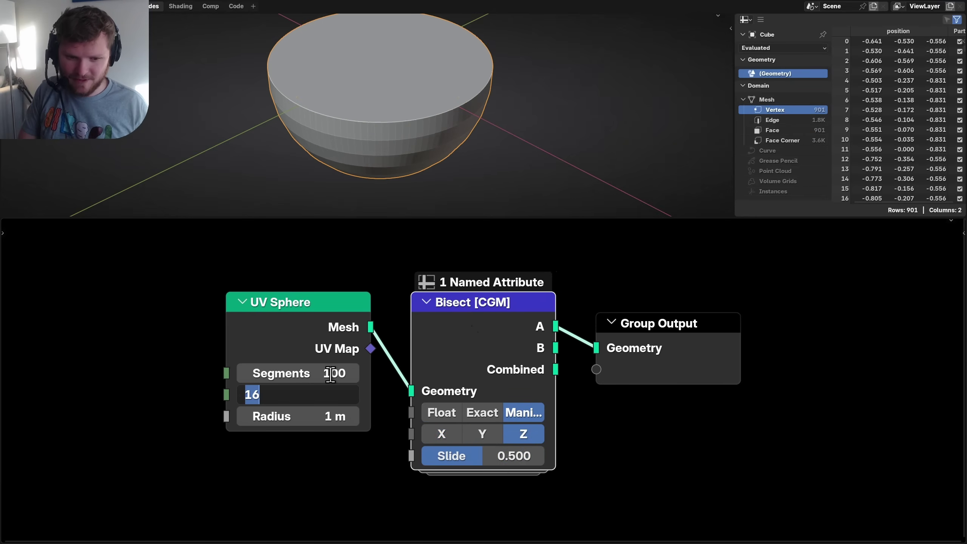
pyautogui.write('50')
pyautogui.press('Return')
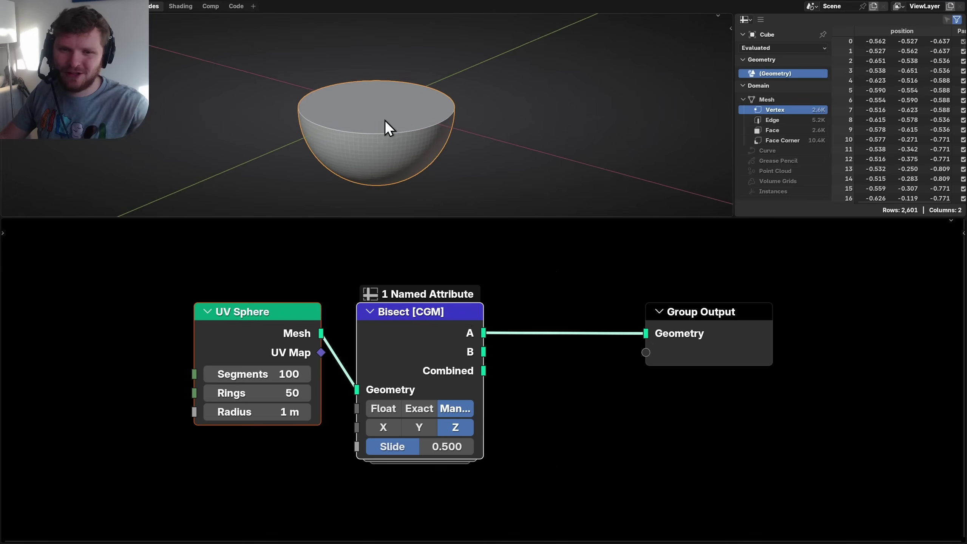
pyautogui.moveTo(384, 128); pyautogui.dragTo(410, 139, button='middle')
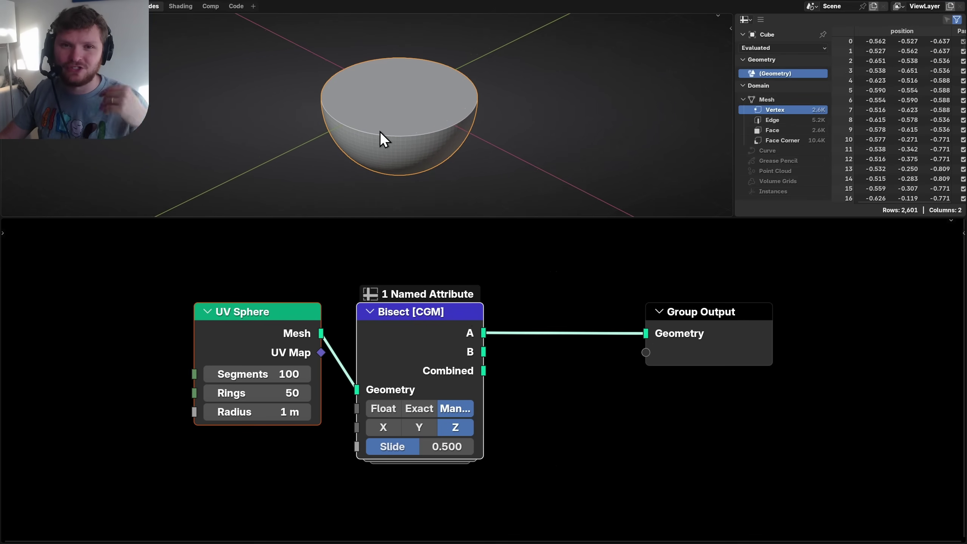
# Step: Insert a Mesh to Density Grid node after Bisect with density 37.7 and voxel size 0.05 m, and preview its grid in a Viewer
pyautogui.hotkey('shift', 'a')
pyautogui.write('mesh to gr')
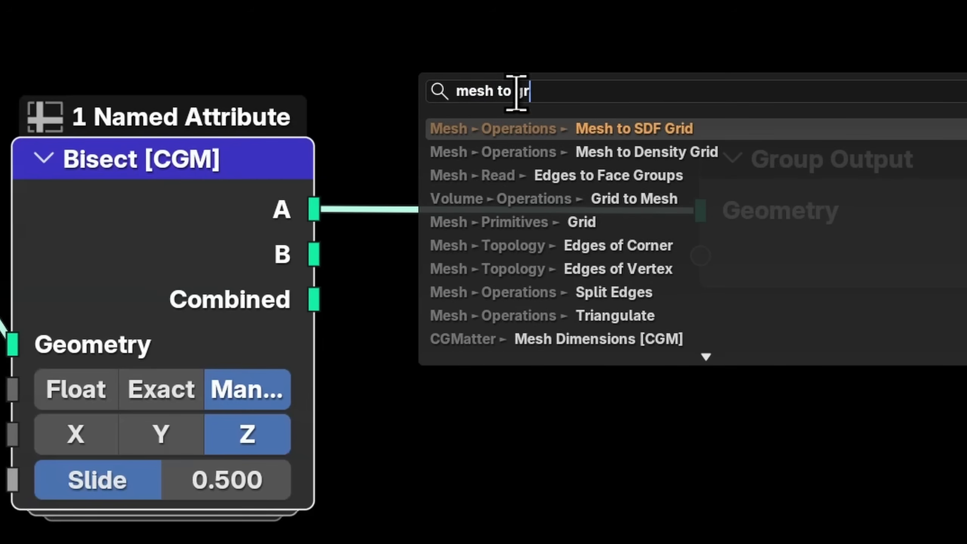
pyautogui.click(578, 149)
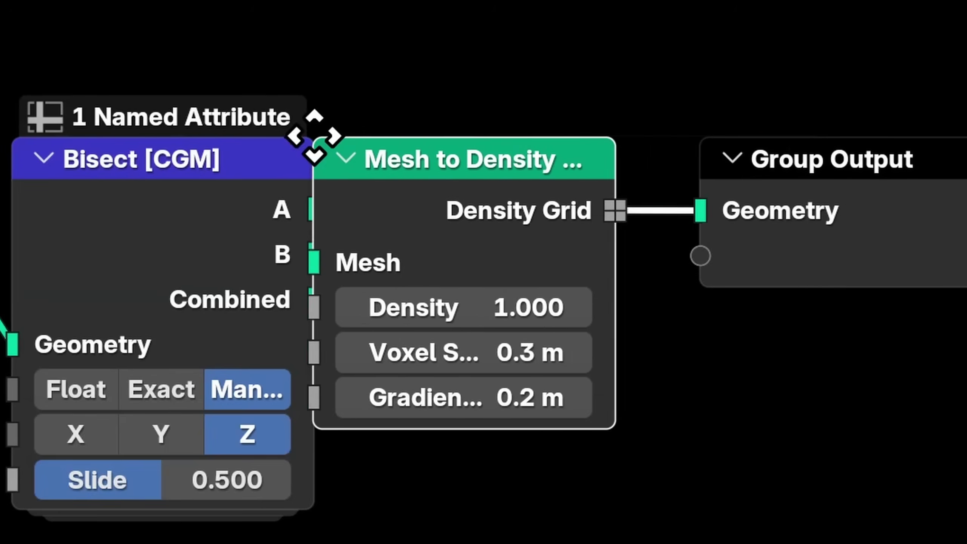
pyautogui.click(395, 134)
pyautogui.keyDown('ctrl'); pyautogui.keyDown('shift'); pyautogui.click(495, 160); pyautogui.keyUp('shift'); pyautogui.keyUp('ctrl')
pyautogui.moveTo(585, 354); pyautogui.dragTo(674, 387)
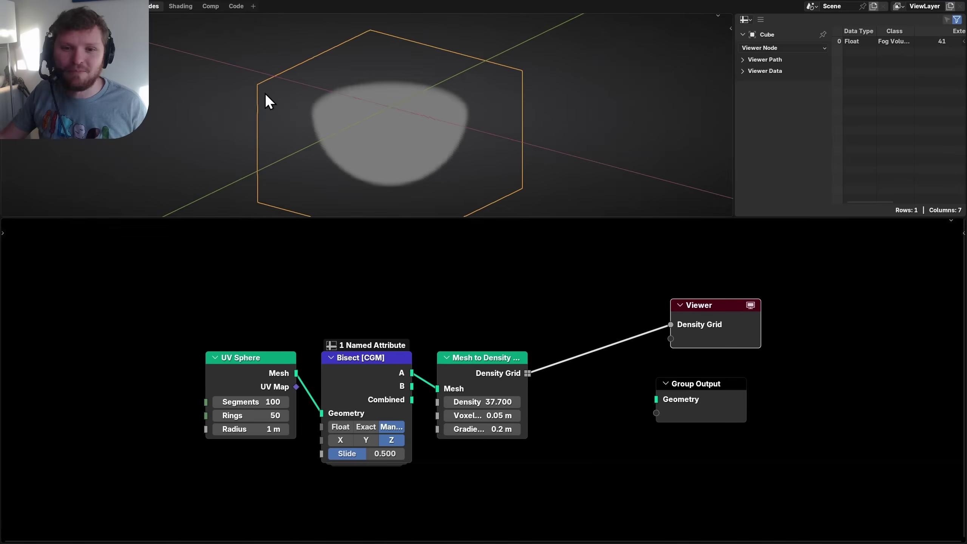
pyautogui.moveTo(387, 161); pyautogui.dragTo(375, 127, button='middle')
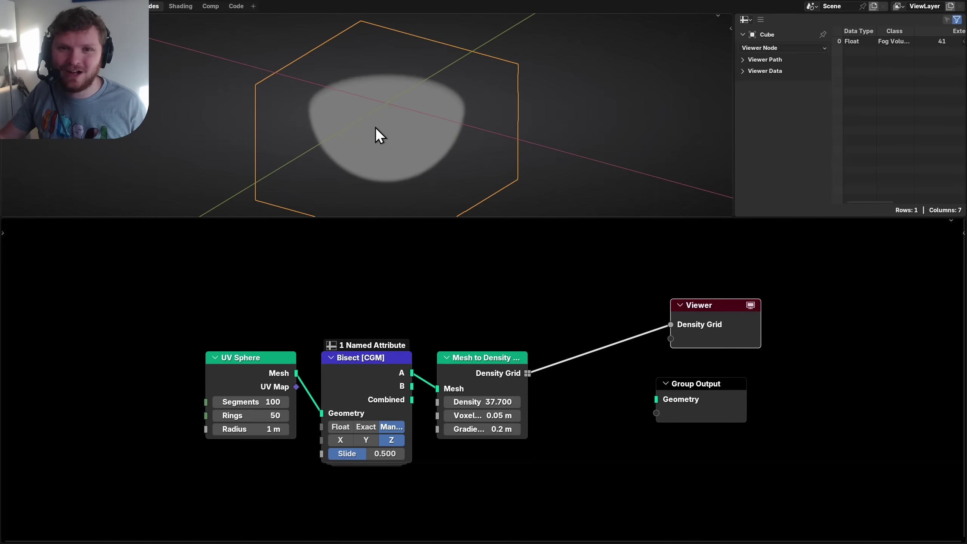
# Step: Add a Noise Texture node and group the UV Sphere and Bisect nodes under the name Bowl
pyautogui.hotkey('shift', 'a')
pyautogui.write('noise')
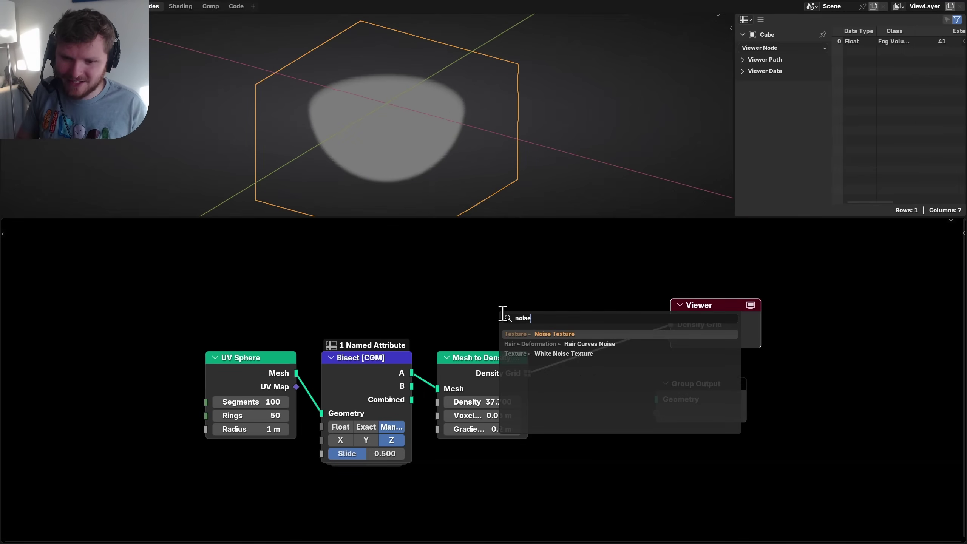
pyautogui.press('Return')
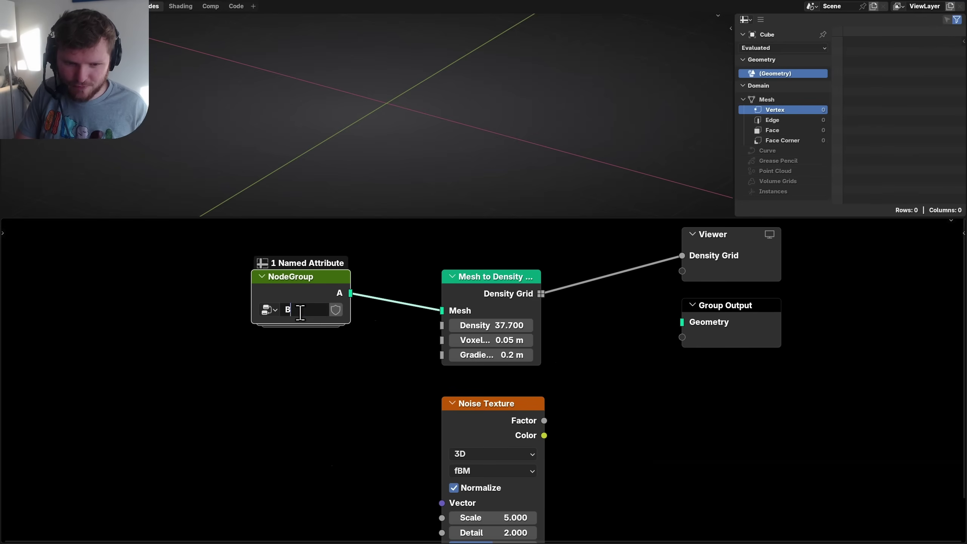
pyautogui.press('Return')
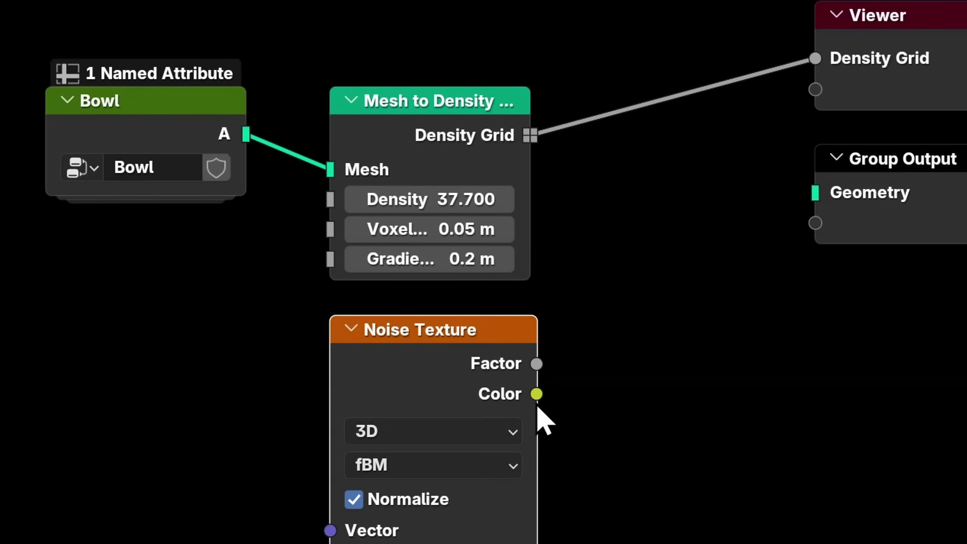
# Step: Reposition the Noise Texture below the Bowl group and add a Field to Grid node beside it
pyautogui.moveTo(536, 394); pyautogui.dragTo(663, 183)
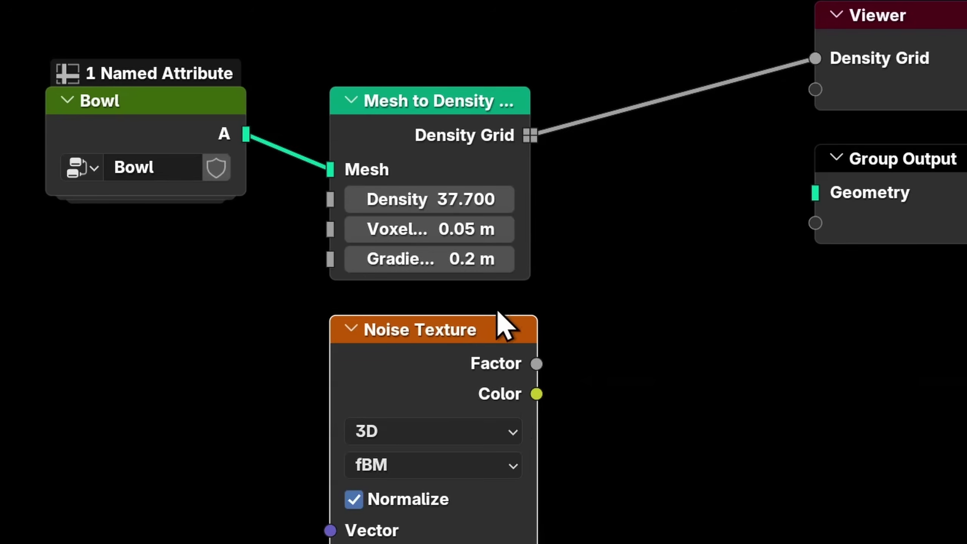
pyautogui.moveTo(501, 321); pyautogui.dragTo(256, 331)
pyautogui.hotkey('shift', 'a')
pyautogui.write('field to')
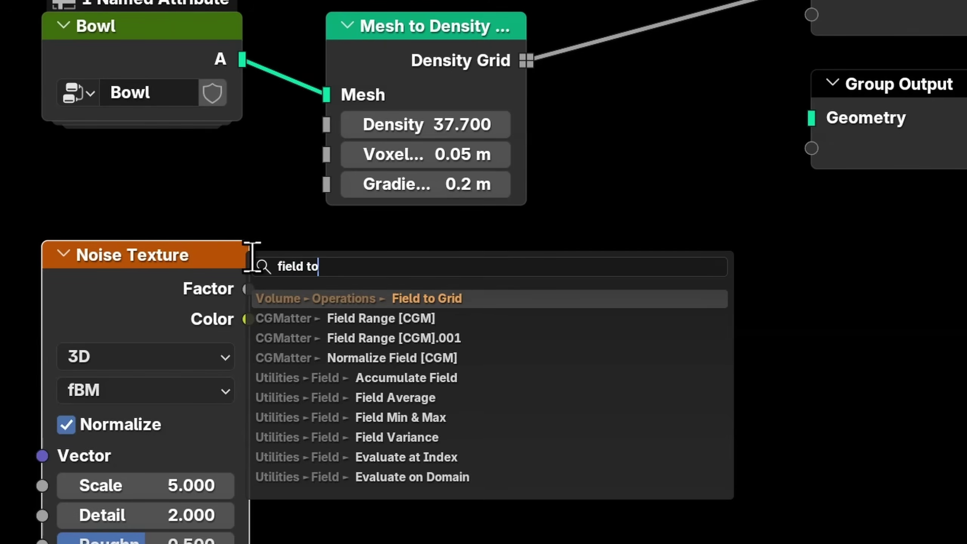
pyautogui.press('Return')
pyautogui.click(399, 226)
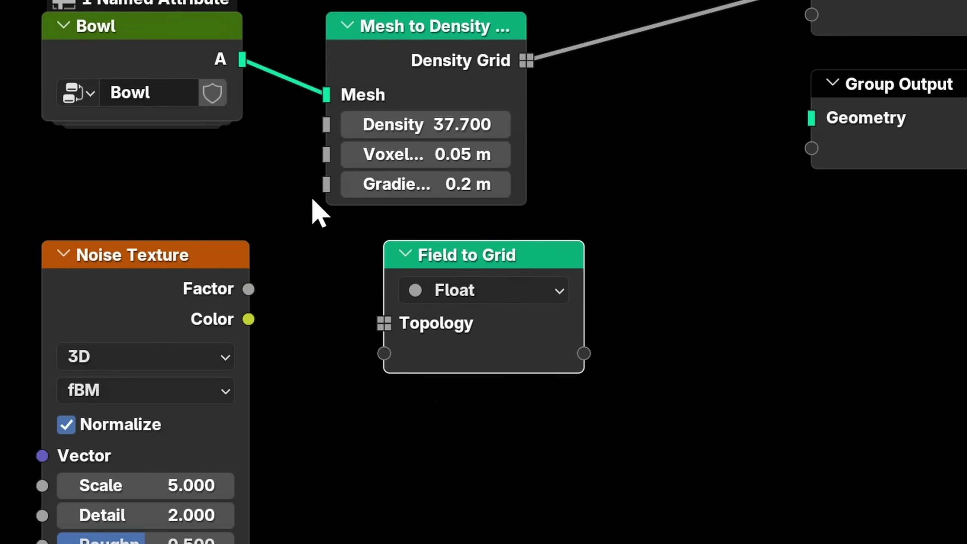
# Step: Feed the noise color and the density grid as topology into Field to Grid, and space out the nodes
pyautogui.moveTo(249, 320); pyautogui.dragTo(375, 365)
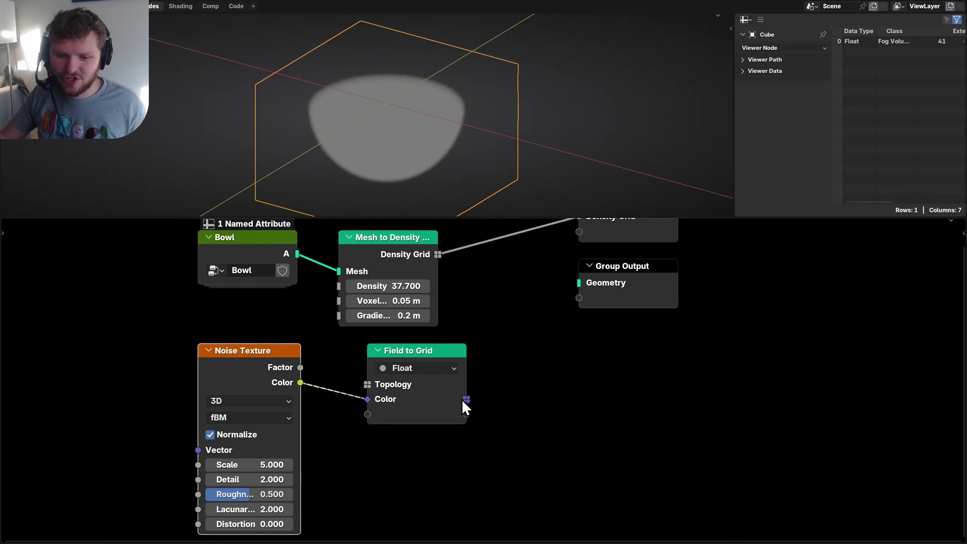
pyautogui.moveTo(583, 352); pyautogui.dragTo(732, 200)
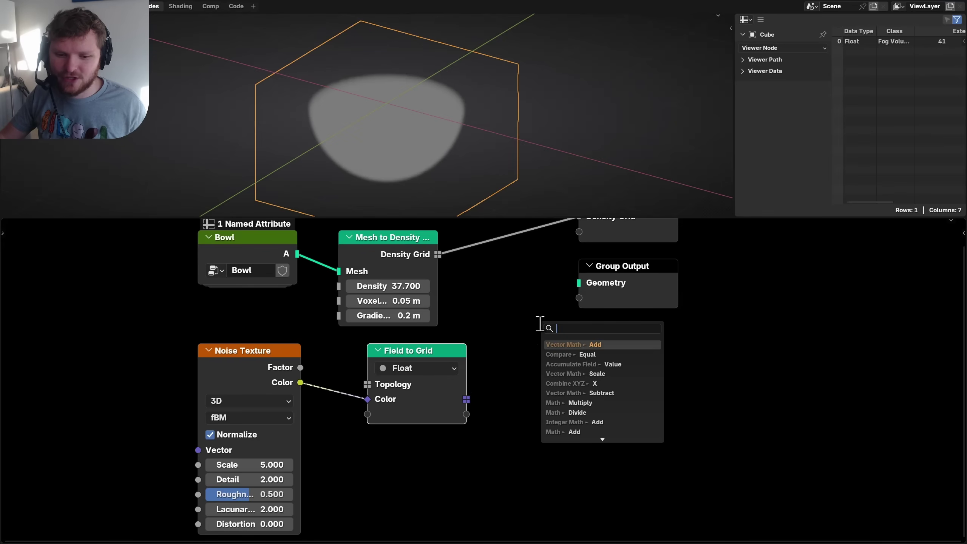
pyautogui.moveTo(423, 351); pyautogui.dragTo(534, 338)
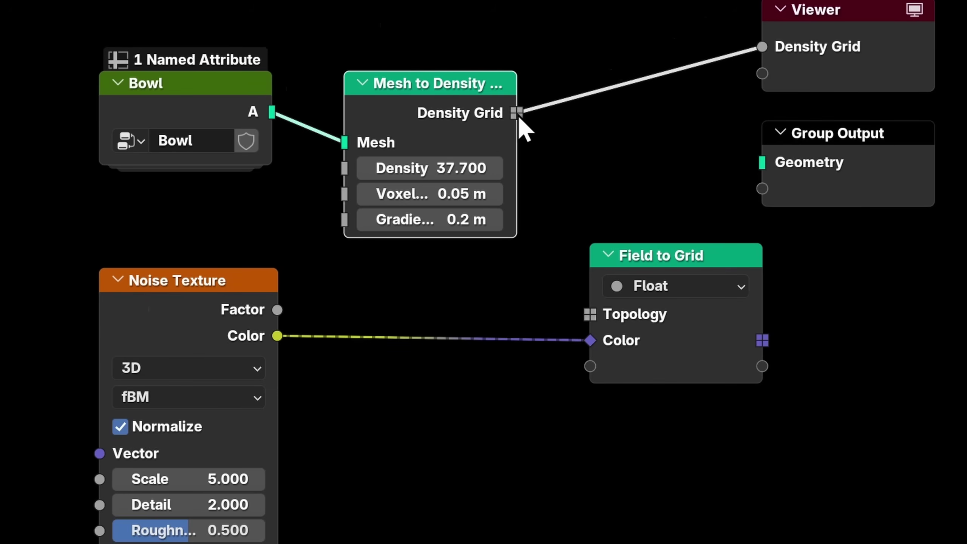
pyautogui.moveTo(522, 257); pyautogui.dragTo(588, 315)
pyautogui.moveTo(89, 219); pyautogui.dragTo(345, 148)
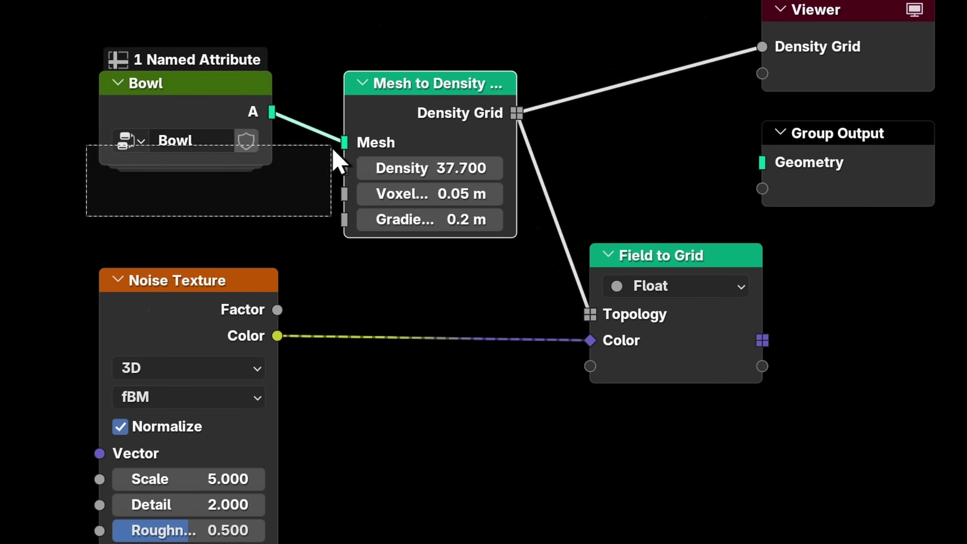
pyautogui.press('g')
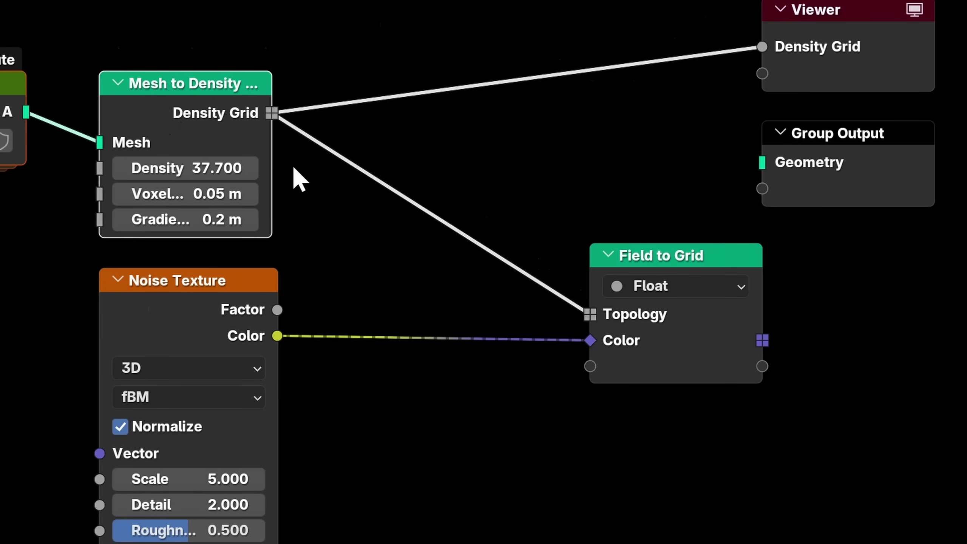
# Step: Preview the Field to Grid output with noise normalization turned off, and set the Noise Texture scale to 2
pyautogui.keyDown('ctrl'); pyautogui.keyDown('shift'); pyautogui.click(724, 265); pyautogui.keyUp('shift'); pyautogui.keyUp('ctrl')
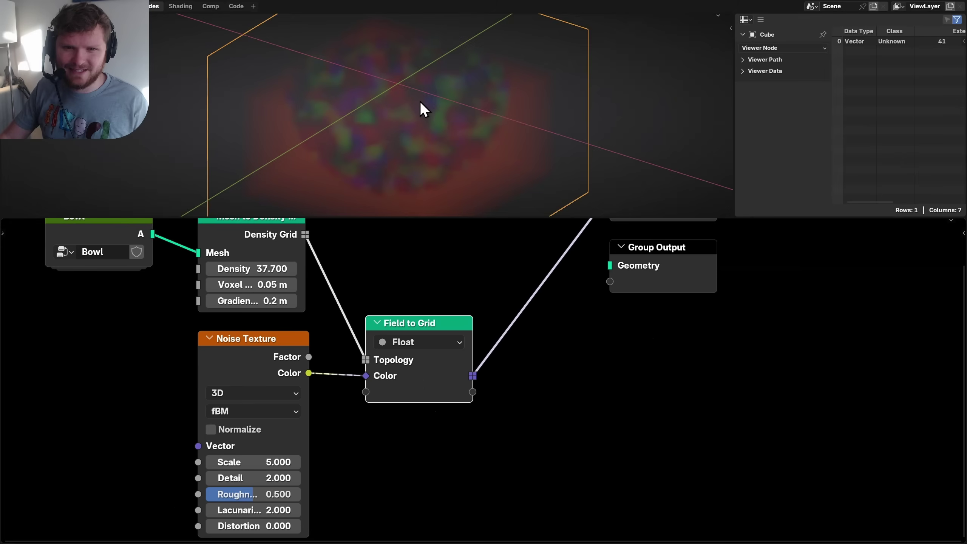
pyautogui.moveTo(420, 101); pyautogui.dragTo(432, 87, button='middle')
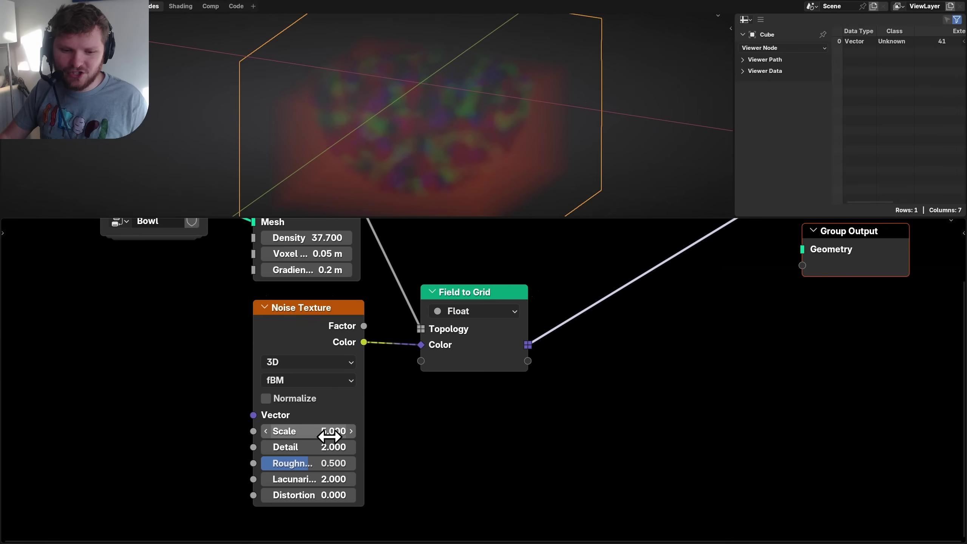
pyautogui.moveTo(330, 434); pyautogui.dragTo(262, 433)
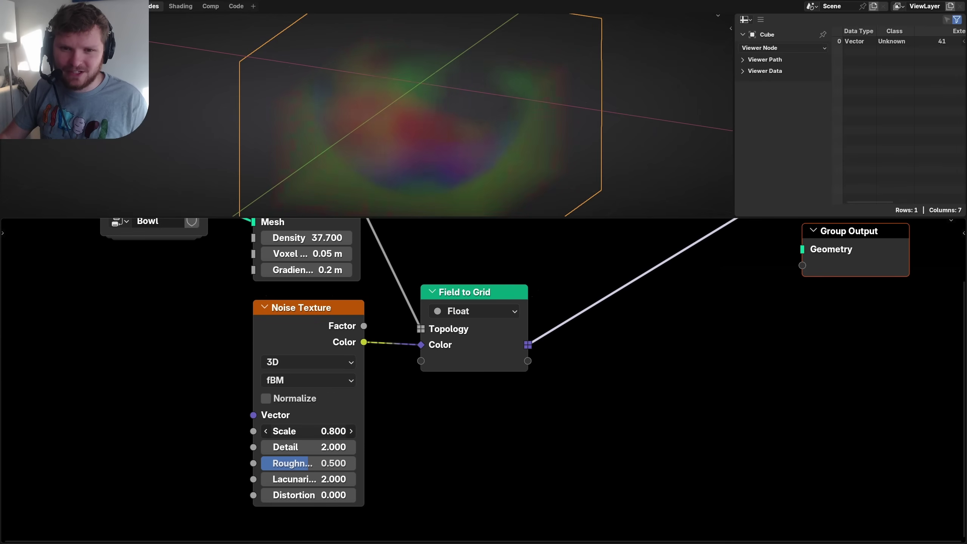
pyautogui.doubleClick(324, 431)
pyautogui.write('2')
pyautogui.press('Return')
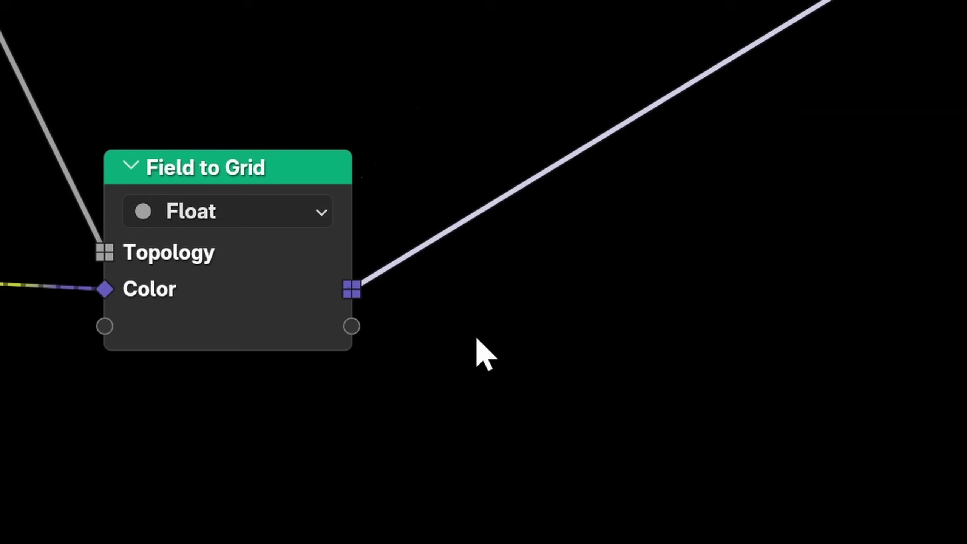
# Step: Insert a Grid Curl node between Field to Grid and the Viewer
pyautogui.hotkey('shift', 'a')
pyautogui.write('curl')
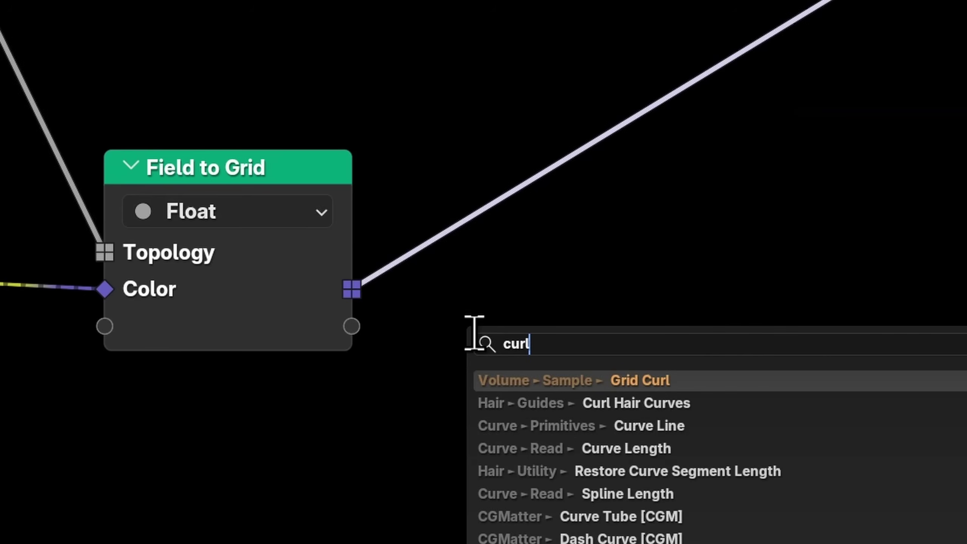
pyautogui.press('Return')
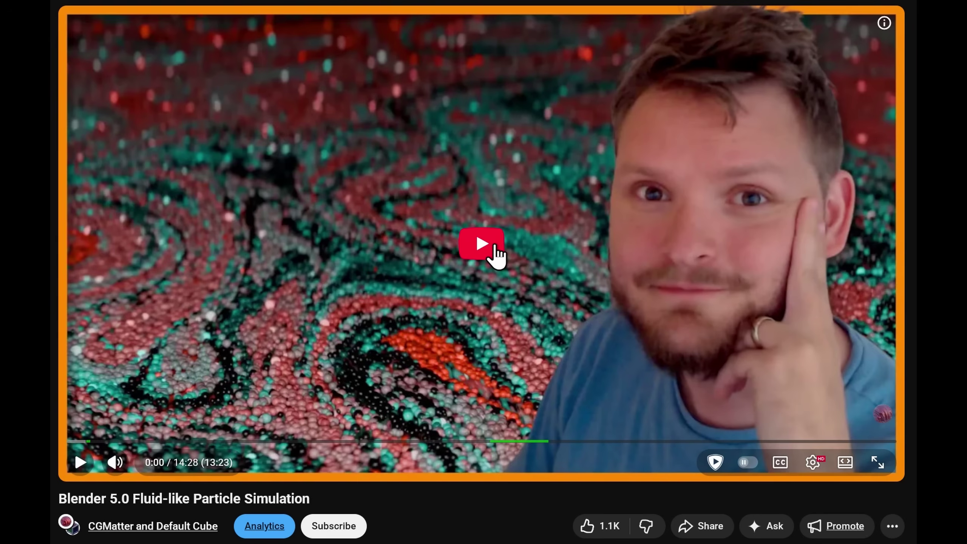
pyautogui.click(495, 247)
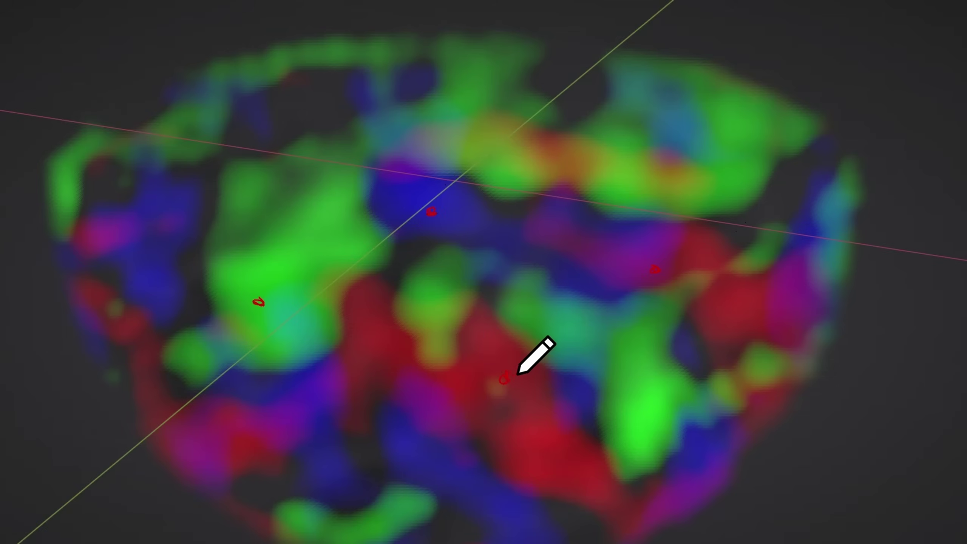
pyautogui.moveTo(507, 223); pyautogui.dragTo(628, 190)
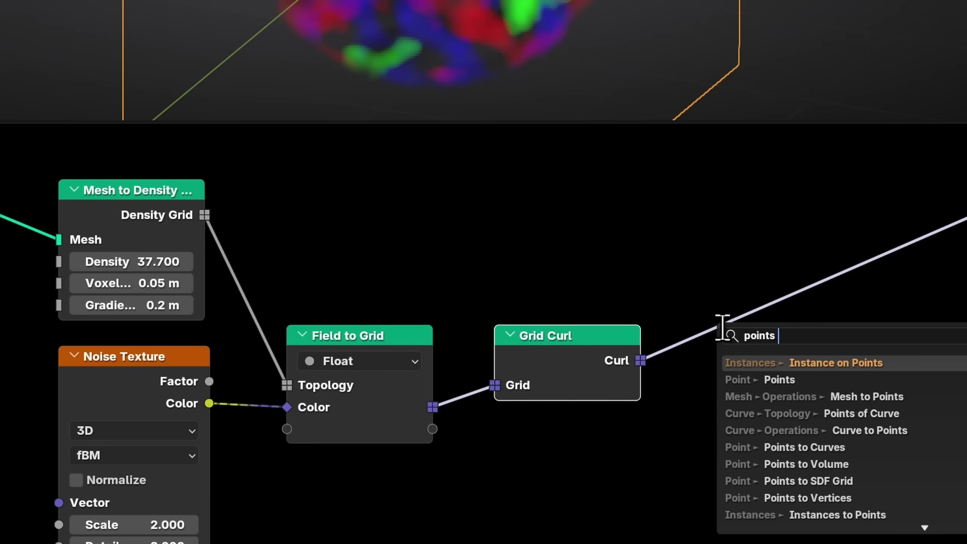
# Step: Add a Distribute Points in Grid node above Field to Grid, beside the Mesh to Density Grid node
pyautogui.write('gri')
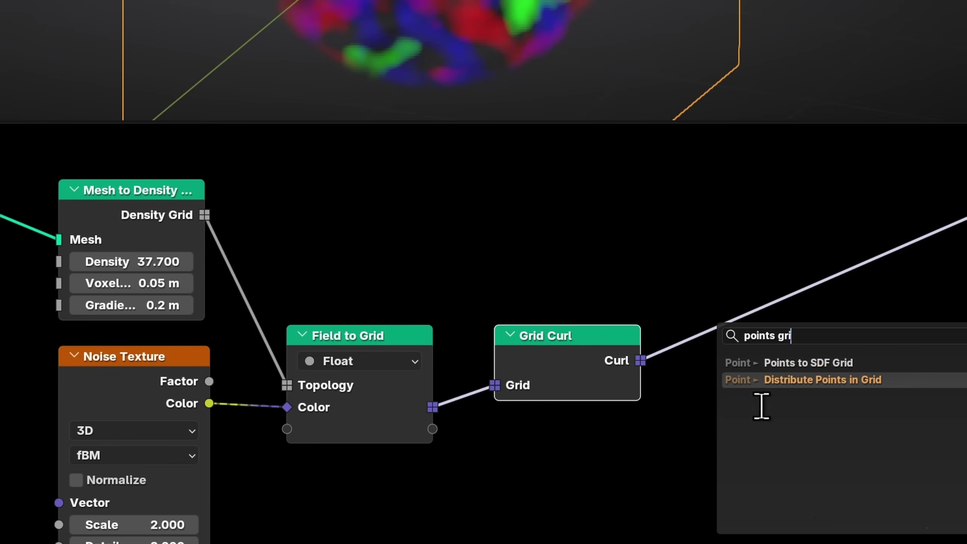
pyautogui.click(799, 383)
pyautogui.click(266, 158)
pyautogui.moveTo(173, 307); pyautogui.dragTo(186, 333, button='middle')
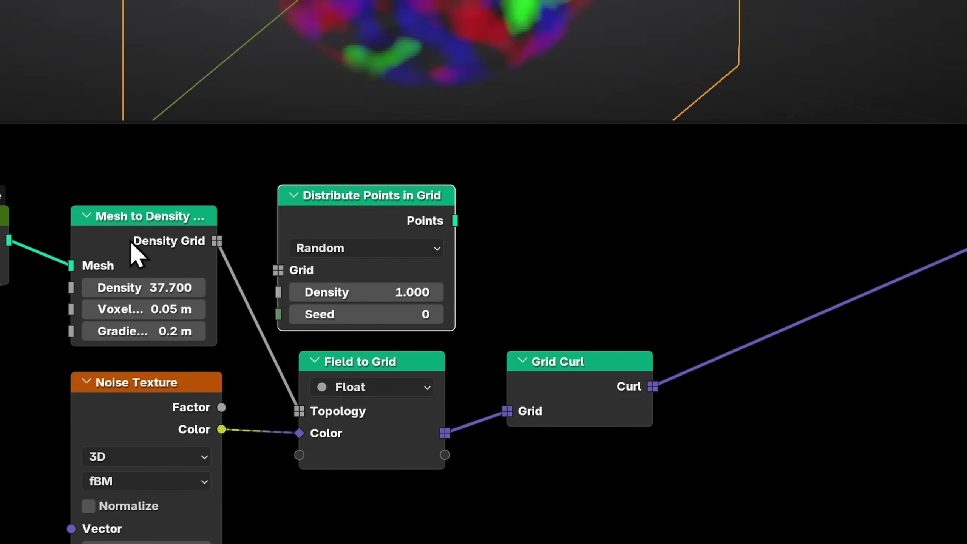
# Step: Distribute points in the density grid at density 11.8 and connect them to the Group Output in place of the Viewer
pyautogui.keyDown('ctrl'); pyautogui.keyDown('shift'); pyautogui.click(130, 241); pyautogui.keyUp('shift'); pyautogui.keyUp('ctrl')
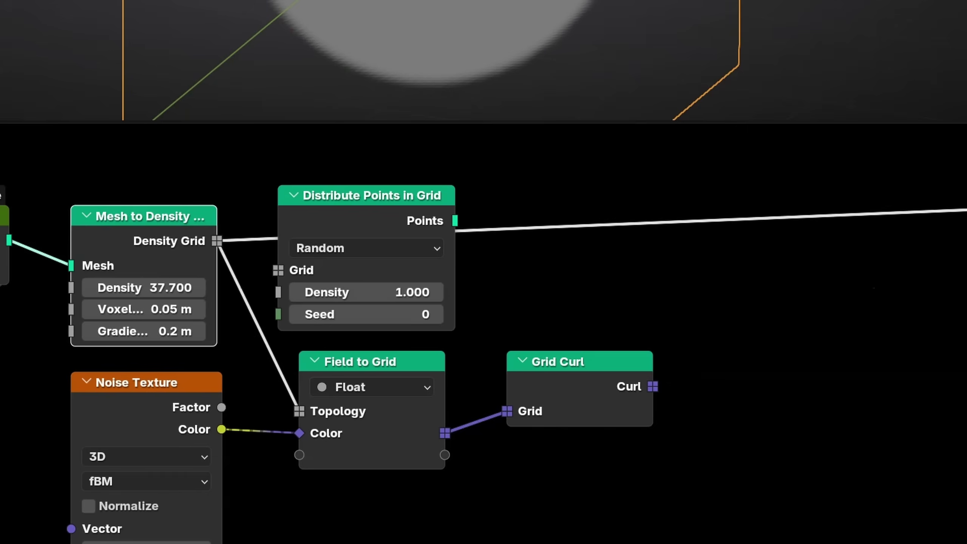
pyautogui.keyDown('alt'); pyautogui.keyDown('shift'); pyautogui.click(380, 220); pyautogui.keyUp('shift'); pyautogui.keyUp('alt')
pyautogui.keyDown('ctrl'); pyautogui.moveTo(928, 249); pyautogui.dragTo(815, 192, button='right'); pyautogui.keyUp('ctrl')
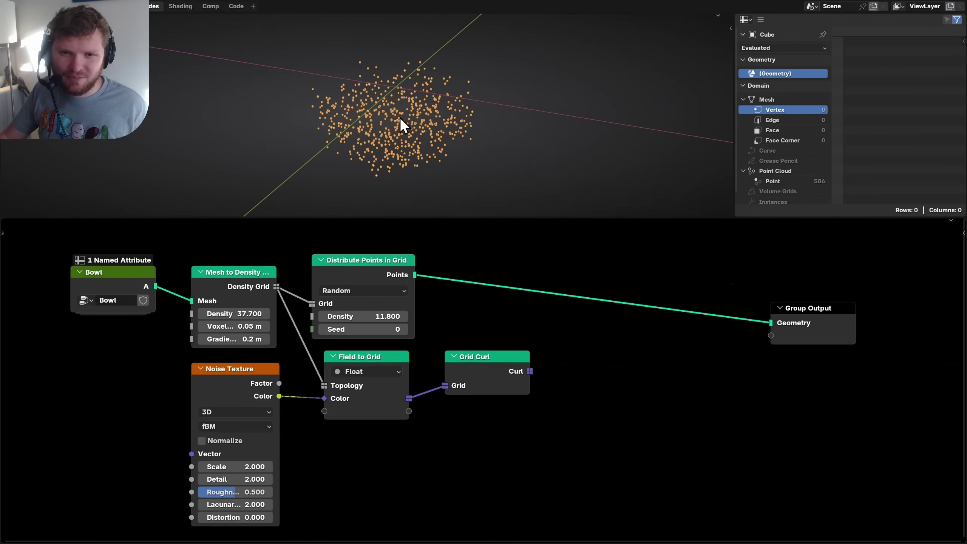
pyautogui.scroll(2, 399, 118)
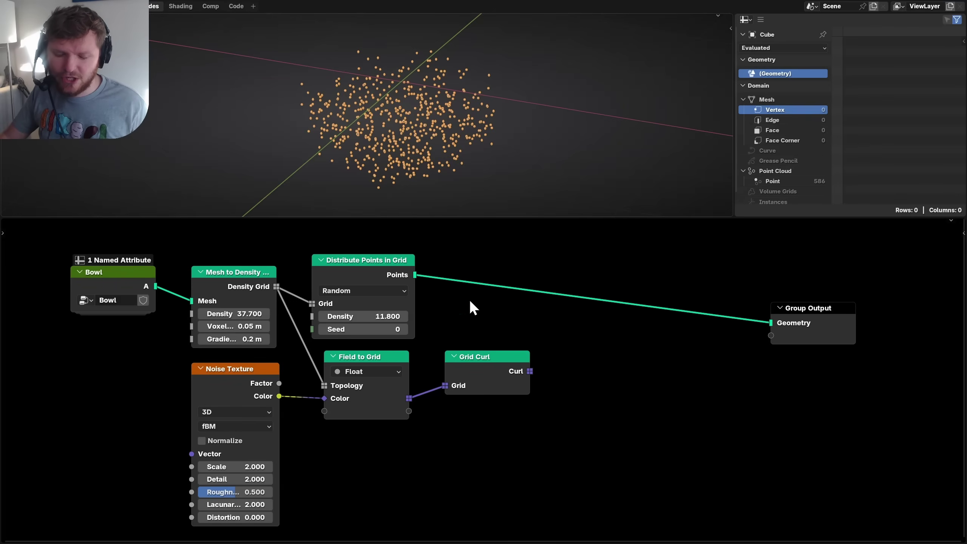
# Step: Insert a Merge by Distance node between Distribute Points in Grid and Group Output, with a distance of 0.191 m
pyautogui.hotkey('shift', 'a')
pyautogui.write('merge')
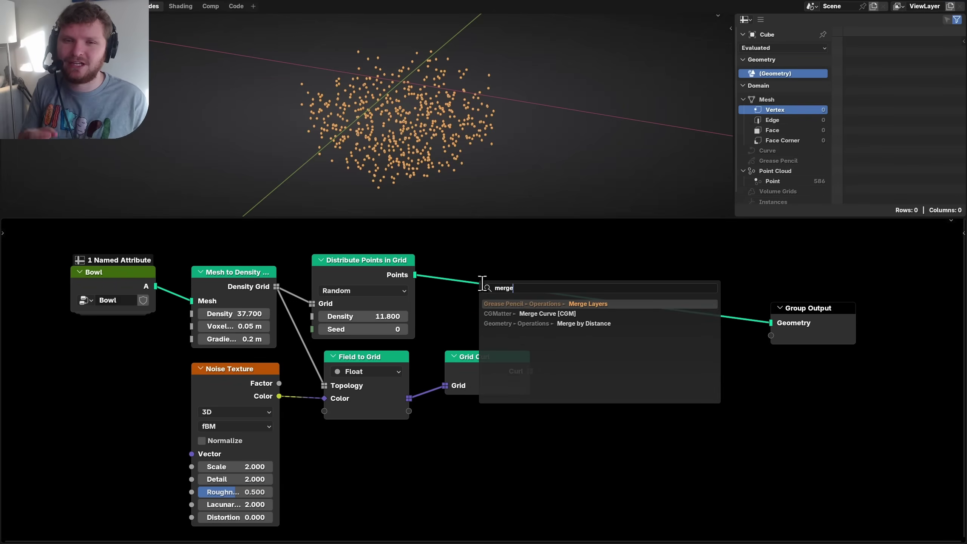
pyautogui.click(547, 323)
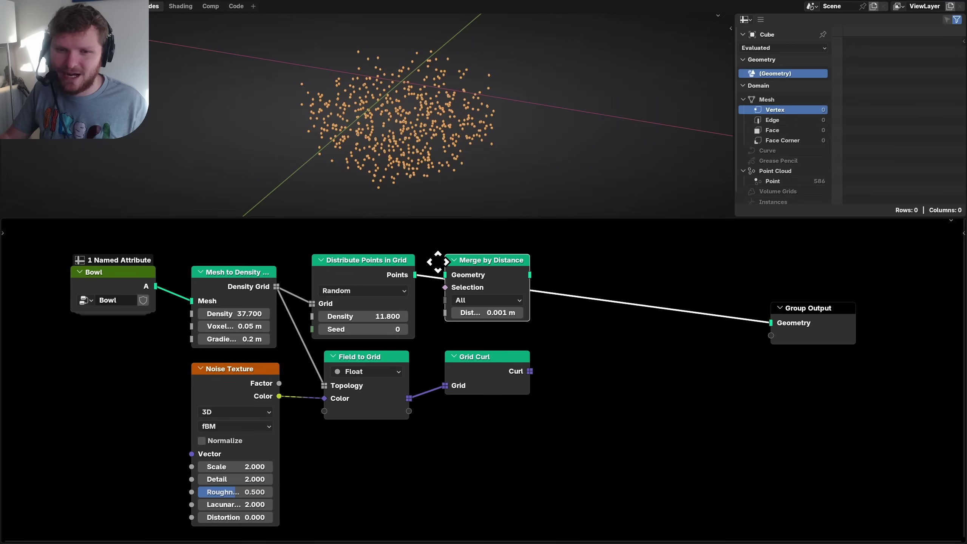
pyautogui.click(438, 262)
pyautogui.moveTo(501, 312); pyautogui.dragTo(532, 312)
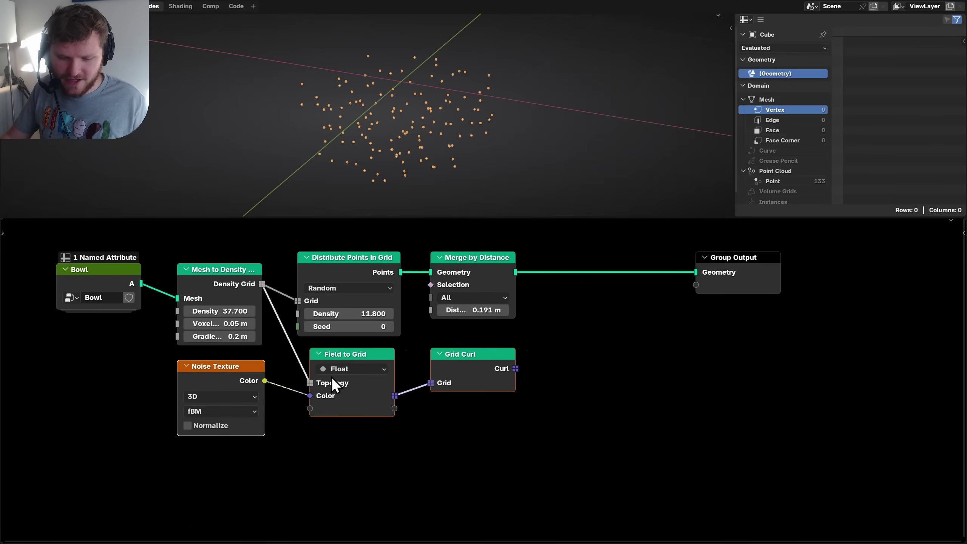
# Step: Group the Noise Texture, Field to Grid and Grid Curl nodes into a node group named Curl Field
pyautogui.hotkey('ctrl', 'g')
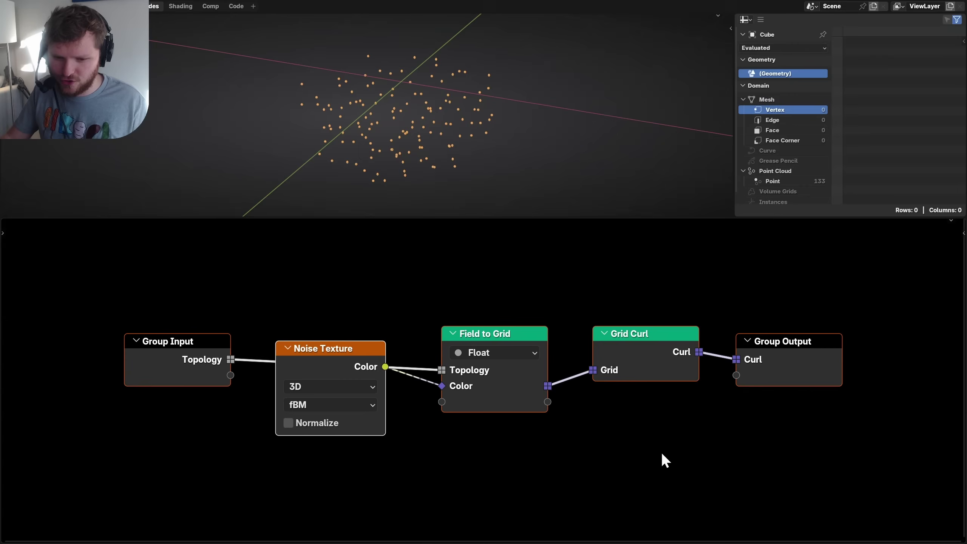
pyautogui.press('Tab')
pyautogui.doubleClick(426, 431)
pyautogui.write('Curl Field')
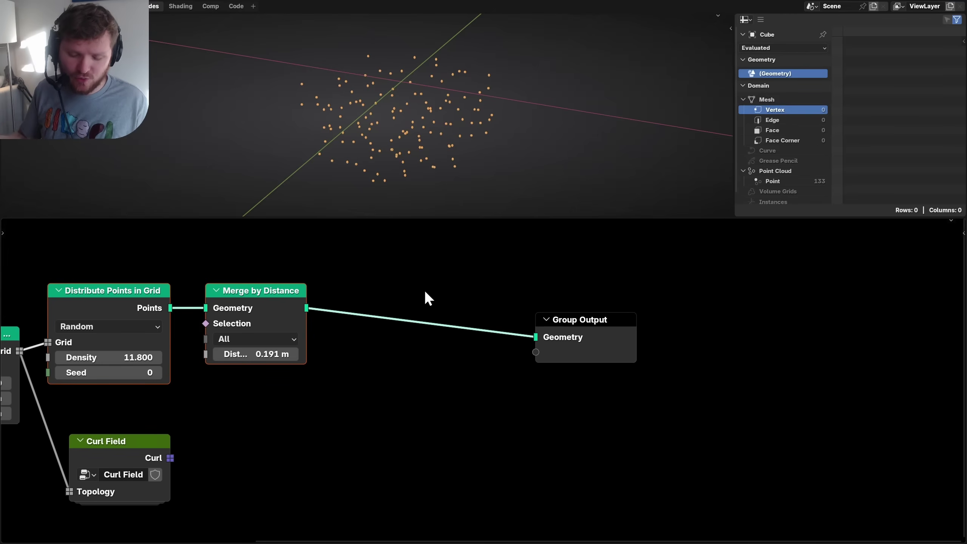
# Step: Insert a Points to Vertices node between Merge by Distance and Group Output
pyautogui.hotkey('shift', 'a')
pyautogui.write('points')
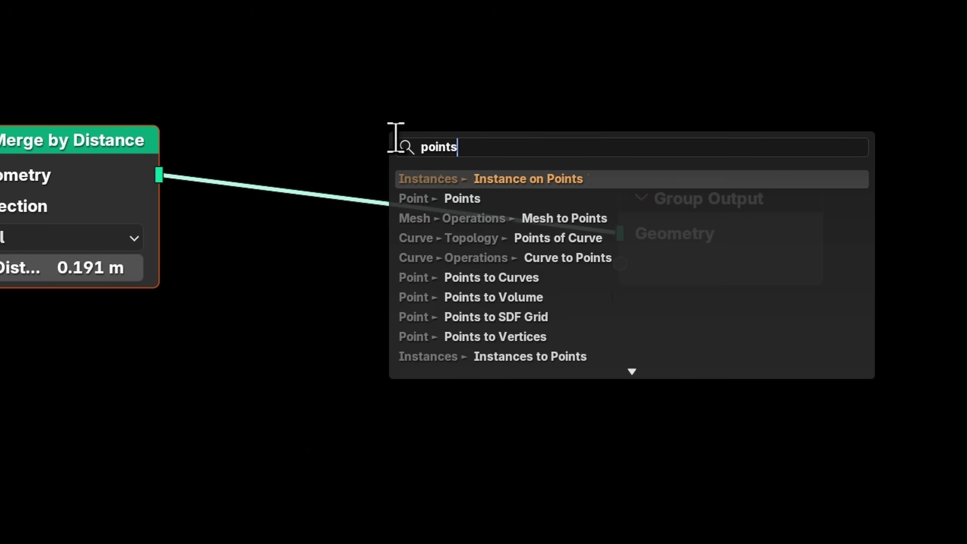
pyautogui.write(' tover')
pyautogui.press('Return')
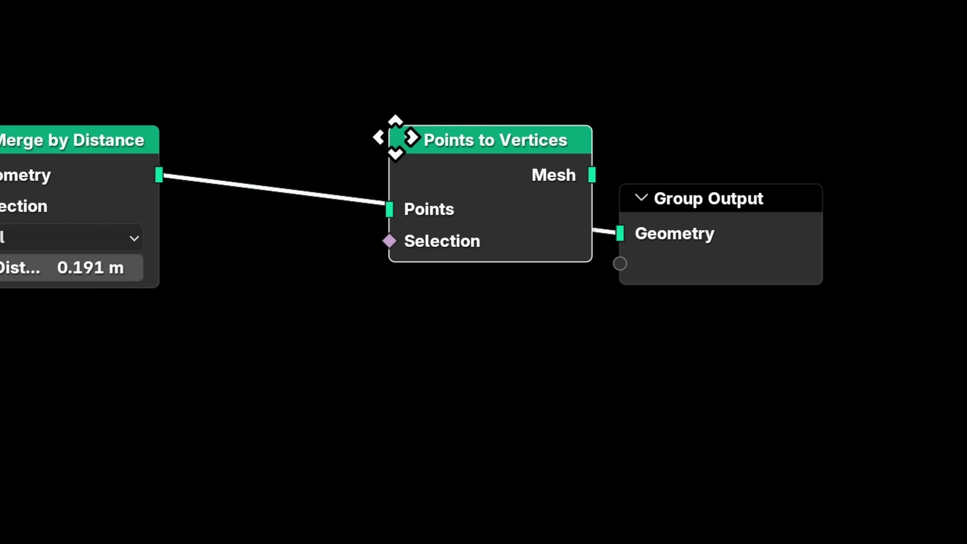
pyautogui.click(218, 139)
# Step: Add a simulation zone between Points to Vertices and Group Output, and hide the unused socket on Points to Vertices
pyautogui.hotkey('shift', 'a')
pyautogui.write('simul')
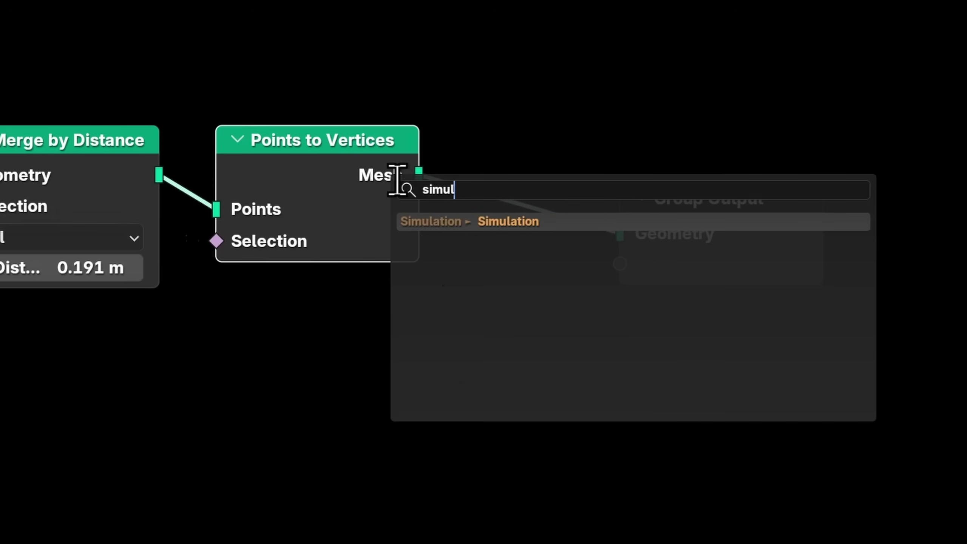
pyautogui.press('Return')
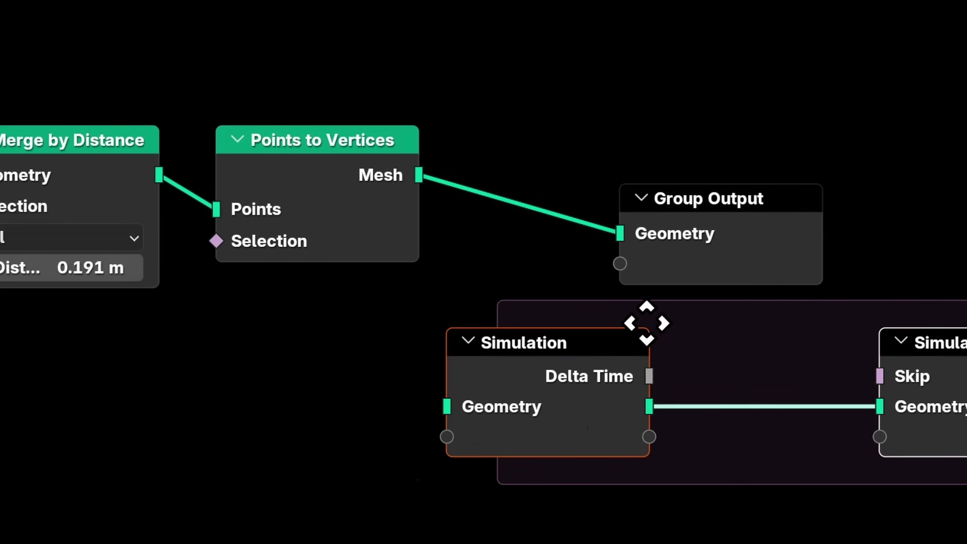
pyautogui.click(649, 329)
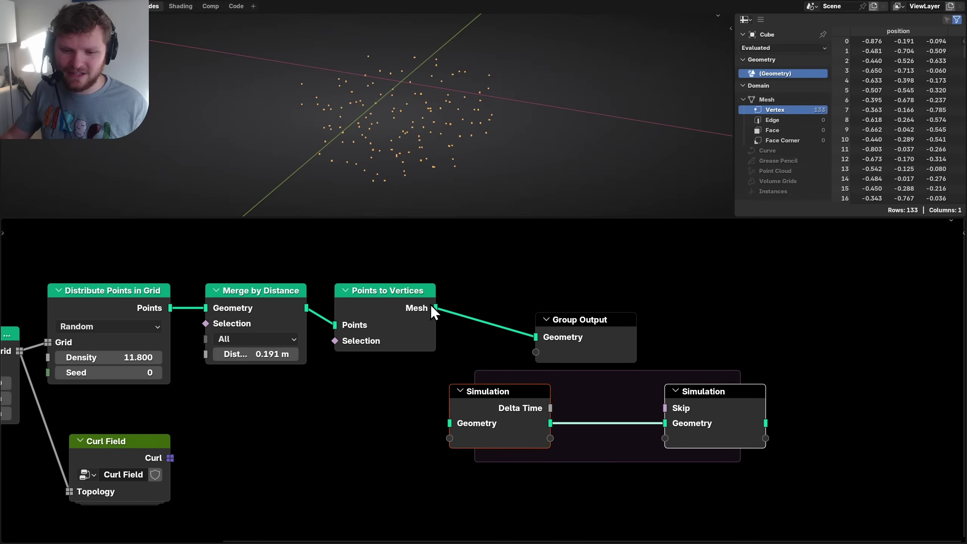
pyautogui.moveTo(413, 359); pyautogui.dragTo(495, 339, button='middle')
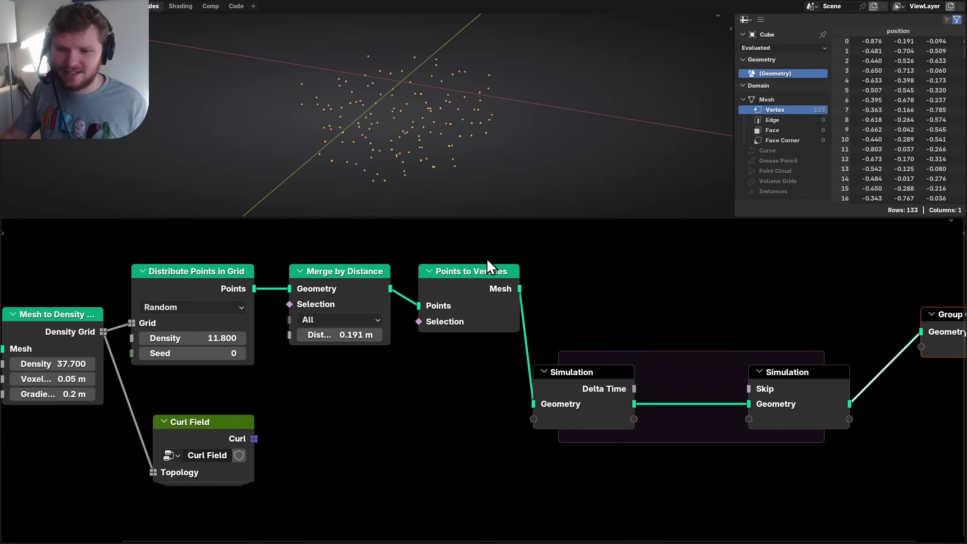
pyautogui.moveTo(450, 271); pyautogui.dragTo(449, 271)
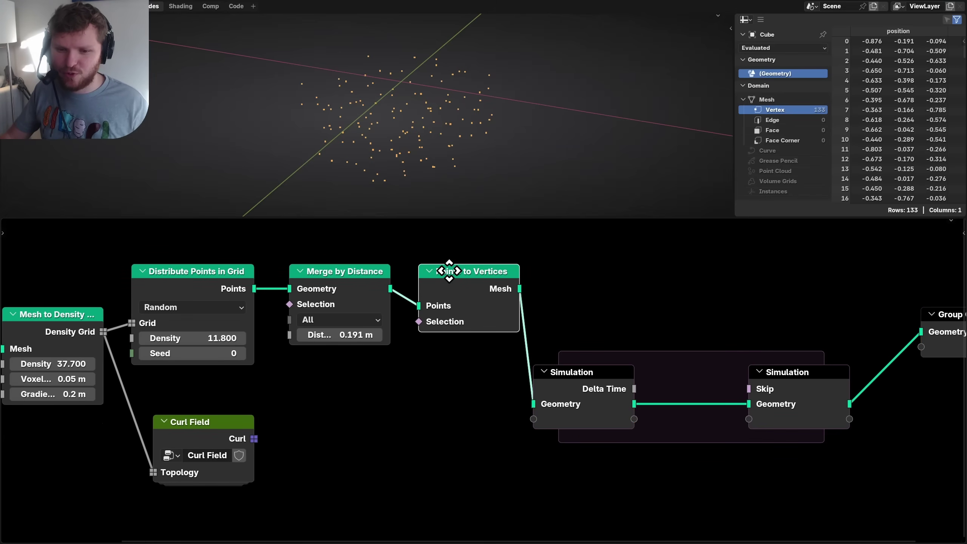
pyautogui.hotkey('ctrl', 'h')
pyautogui.hotkey('ctrl', 'alt', 'space')
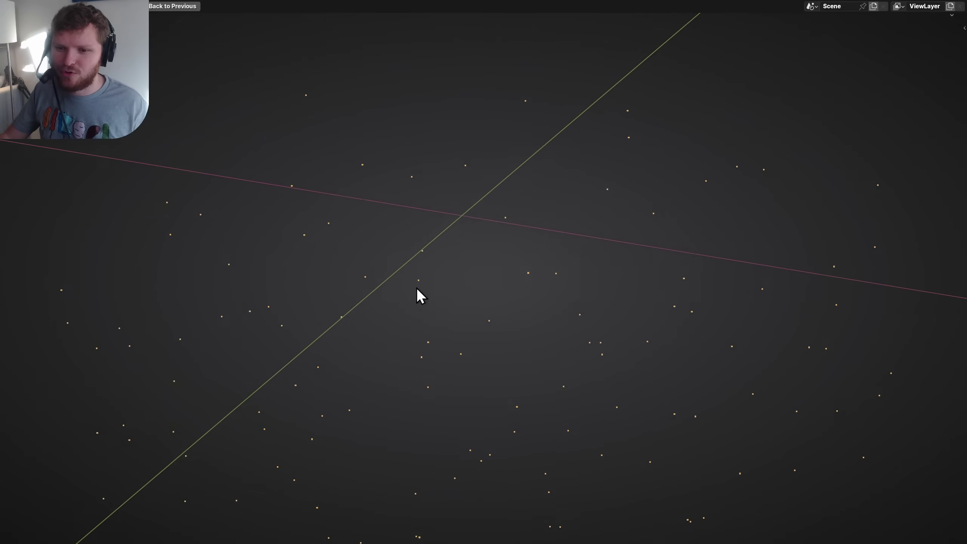
pyautogui.keyDown('shift'); pyautogui.moveTo(416, 287); pyautogui.dragTo(387, 304, button='middle'); pyautogui.keyUp('shift')
pyautogui.moveTo(434, 182); pyautogui.dragTo(432, 76)
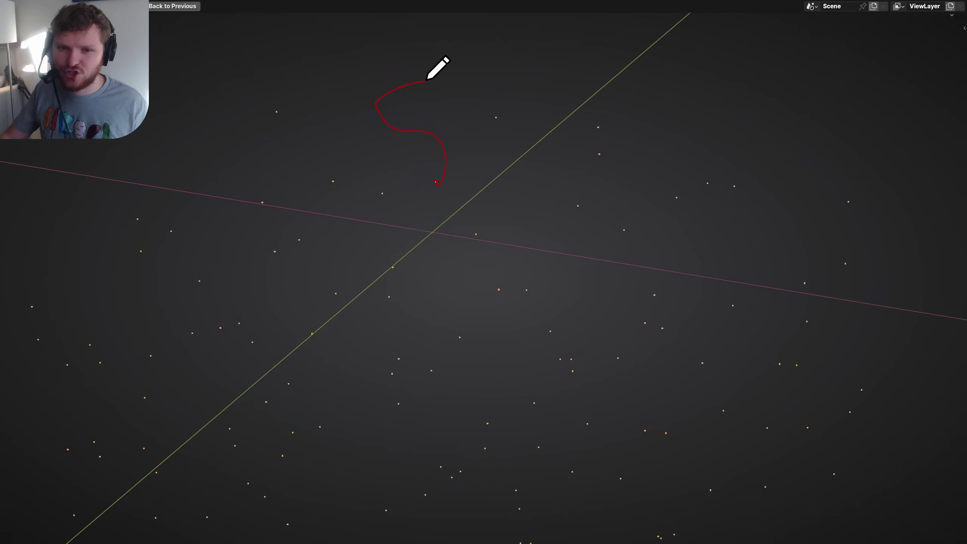
pyautogui.hotkey('ctrl', 'z')
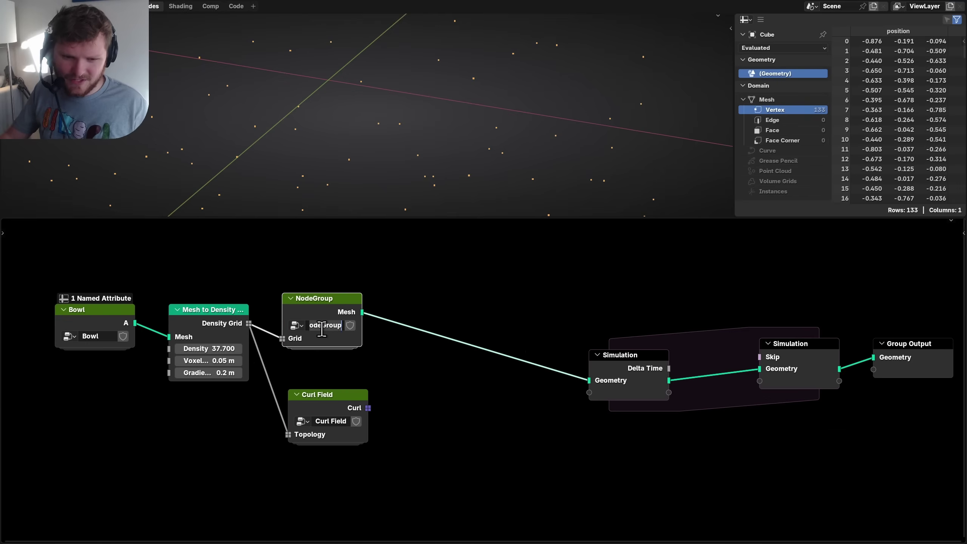
# Step: Name the point-generating node group vertices and expose the Distribute Points in Grid density as a group input
pyautogui.write('vertic')
pyautogui.press('Return')
pyautogui.press('Tab')
pyautogui.scroll(6, 337, 385)
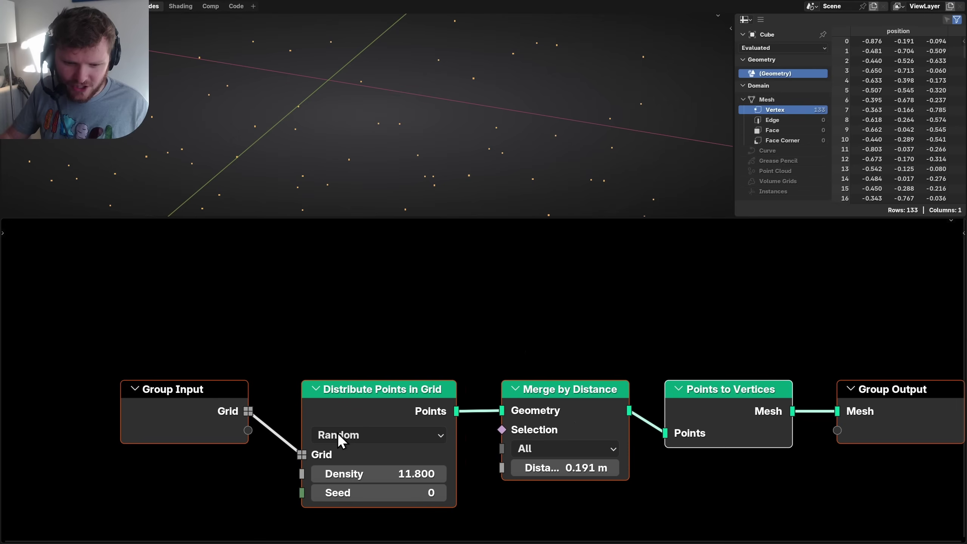
pyautogui.moveTo(261, 441); pyautogui.dragTo(273, 343, button='middle')
pyautogui.moveTo(260, 341); pyautogui.dragTo(306, 376)
pyautogui.press('Tab')
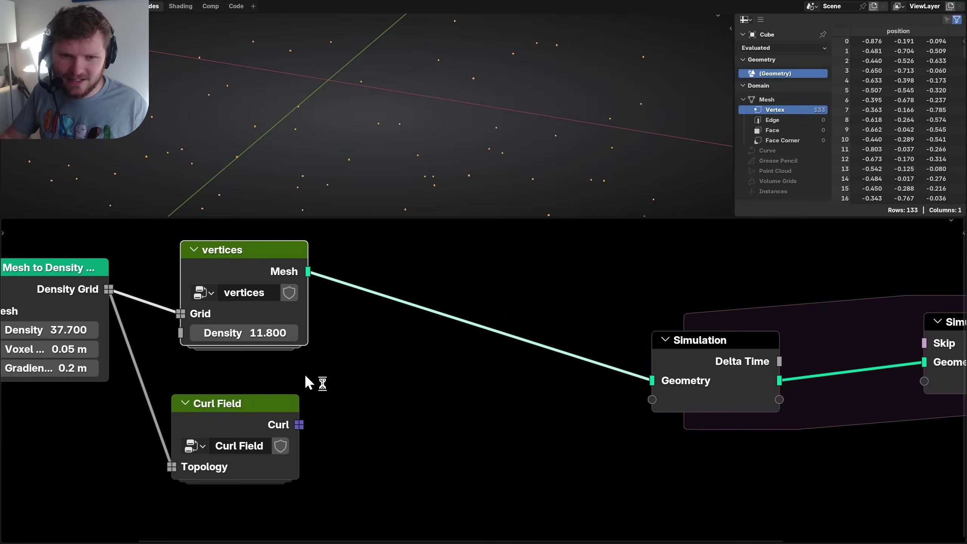
# Step: Insert an Extrude Mesh node inside the simulation zone, in Vertices mode with an offset scale of 0.460
pyautogui.press('Home')
pyautogui.hotkey('shift', 'a')
pyautogui.write('ext')
pyautogui.click(533, 284)
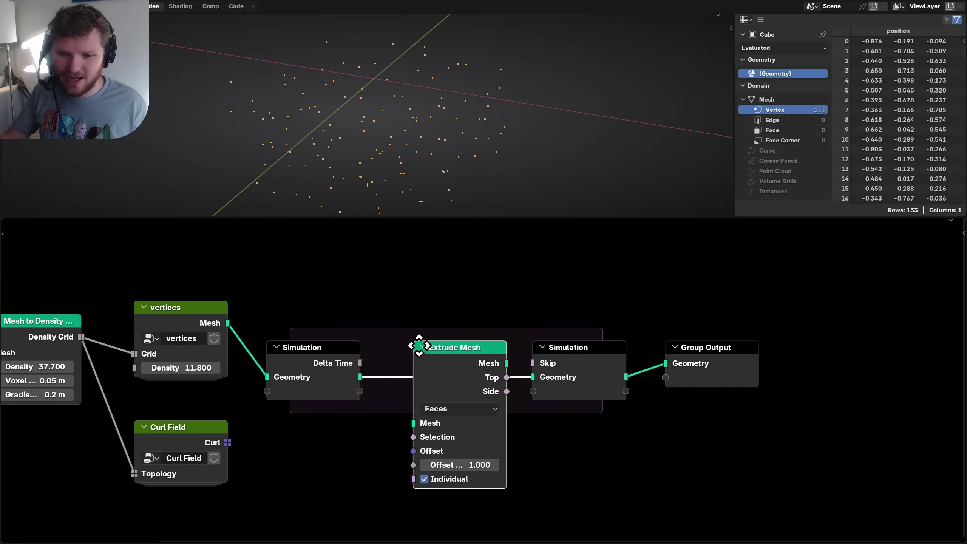
pyautogui.click(401, 320)
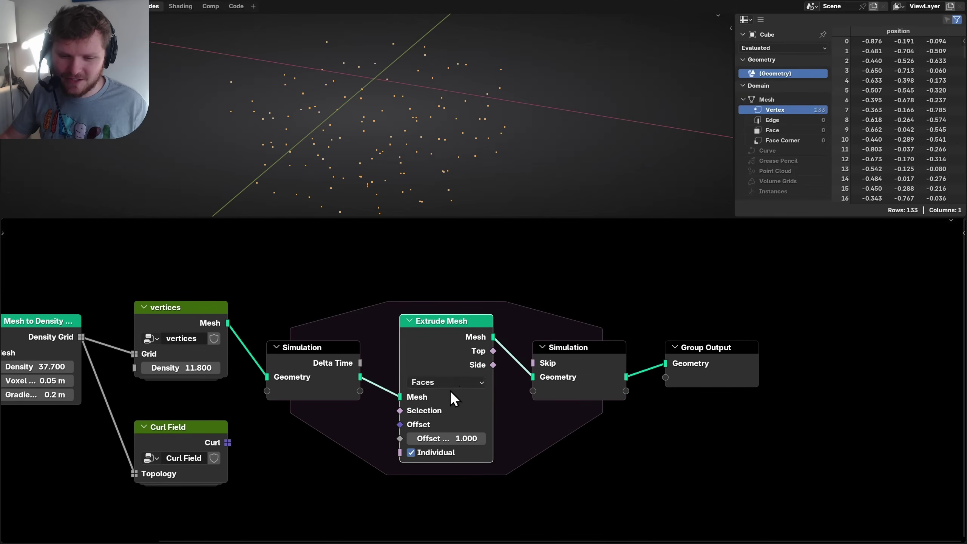
pyautogui.scroll(3, 450, 390)
pyautogui.click(396, 380)
pyautogui.click(367, 428)
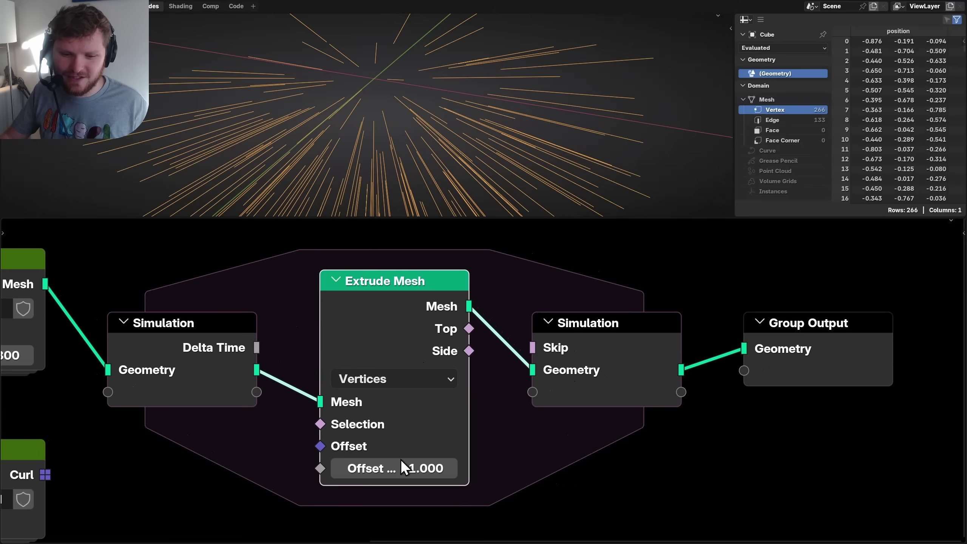
pyautogui.moveTo(400, 467); pyautogui.dragTo(371, 468)
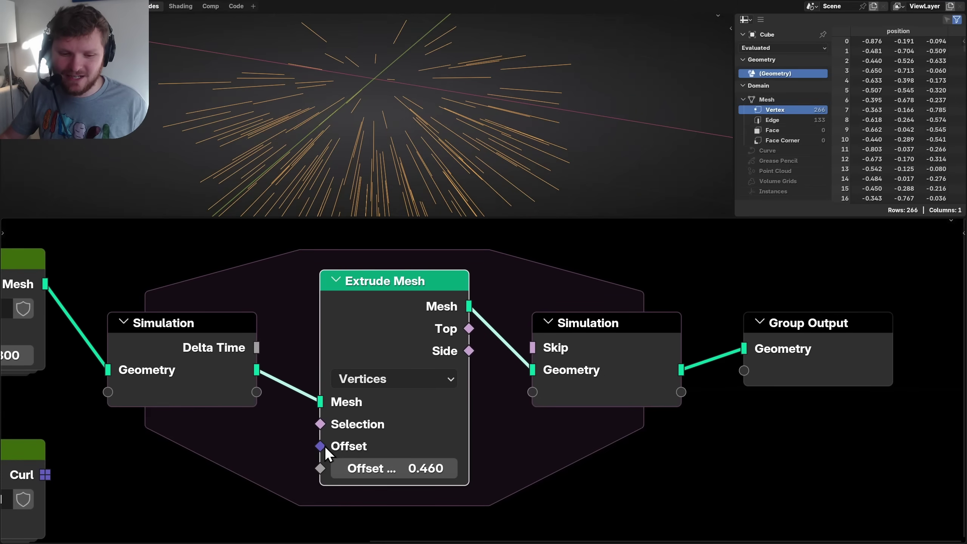
# Step: Try driving the Extrude Mesh offset with a Vector node at X 1.9 and Z 1.6, and delete that node
pyautogui.write('ve')
pyautogui.moveTo(228, 450); pyautogui.dragTo(162, 457)
pyautogui.write('c')
pyautogui.click(173, 443)
pyautogui.moveTo(163, 495); pyautogui.dragTo(171, 496)
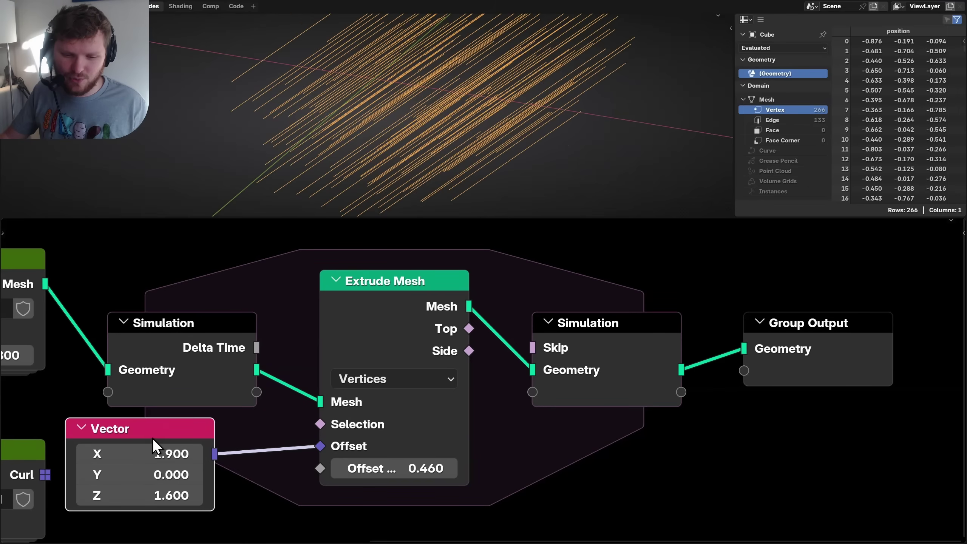
pyautogui.press('x')
pyautogui.scroll(-6, 152, 438)
pyautogui.moveTo(153, 449); pyautogui.dragTo(300, 418, button='middle')
pyautogui.moveTo(323, 452); pyautogui.dragTo(292, 399)
pyautogui.press('g')
pyautogui.click(425, 398)
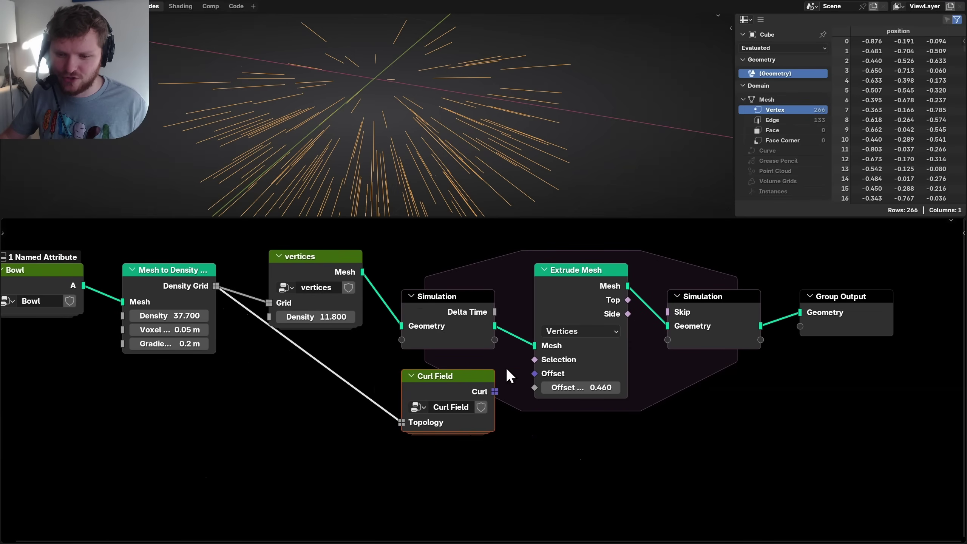
pyautogui.hotkey('ctrl', 'z')
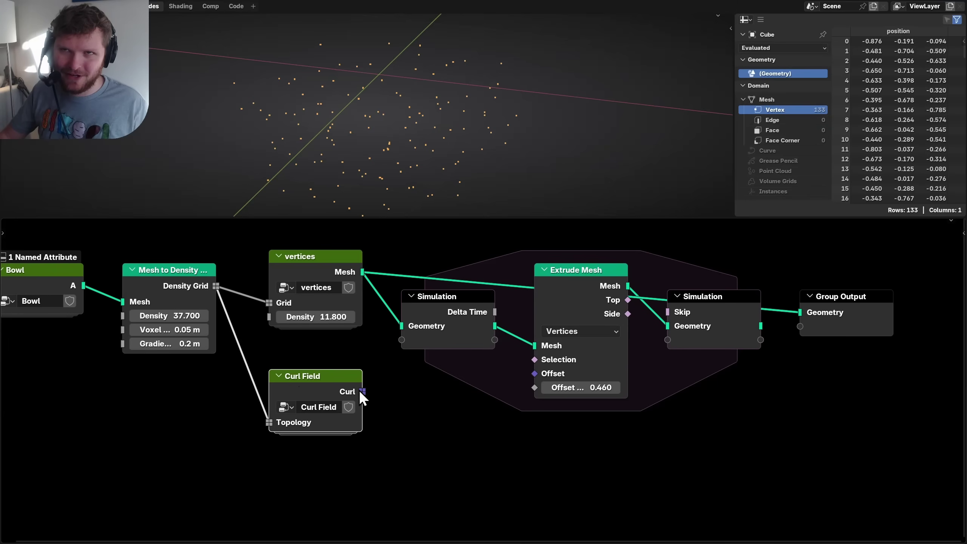
# Step: Add a Sample Grid node of type Vector and feed its Grid input from the Curl Field group's Curl output
pyautogui.hotkey('shift', 'a')
pyautogui.write('sample')
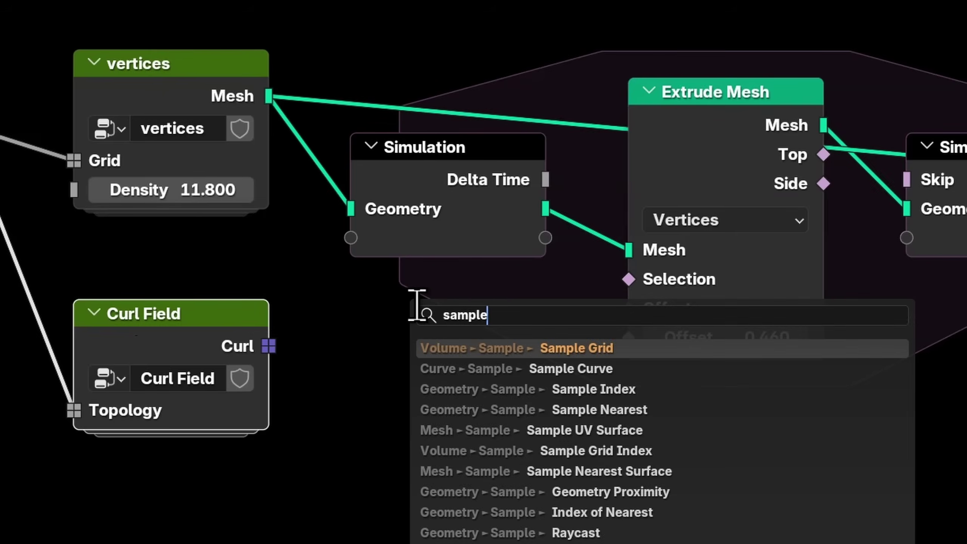
pyautogui.press('Return')
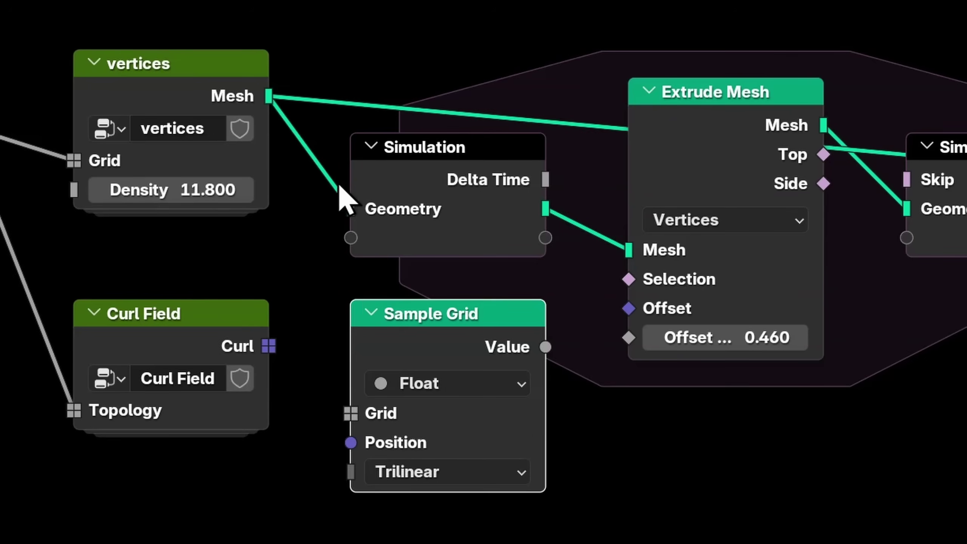
pyautogui.moveTo(338, 187); pyautogui.dragTo(350, 209)
pyautogui.click(417, 384)
pyautogui.click(434, 537)
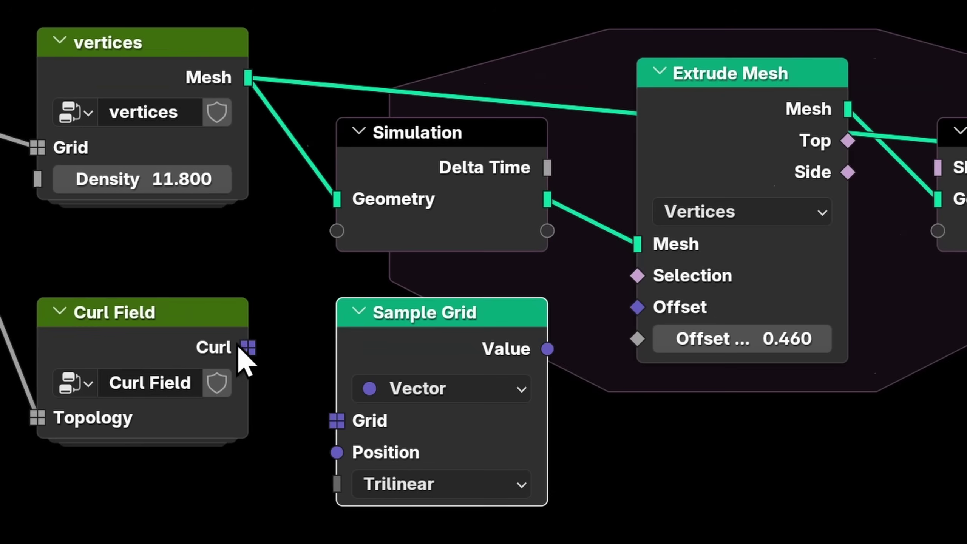
pyautogui.moveTo(269, 346); pyautogui.dragTo(351, 415)
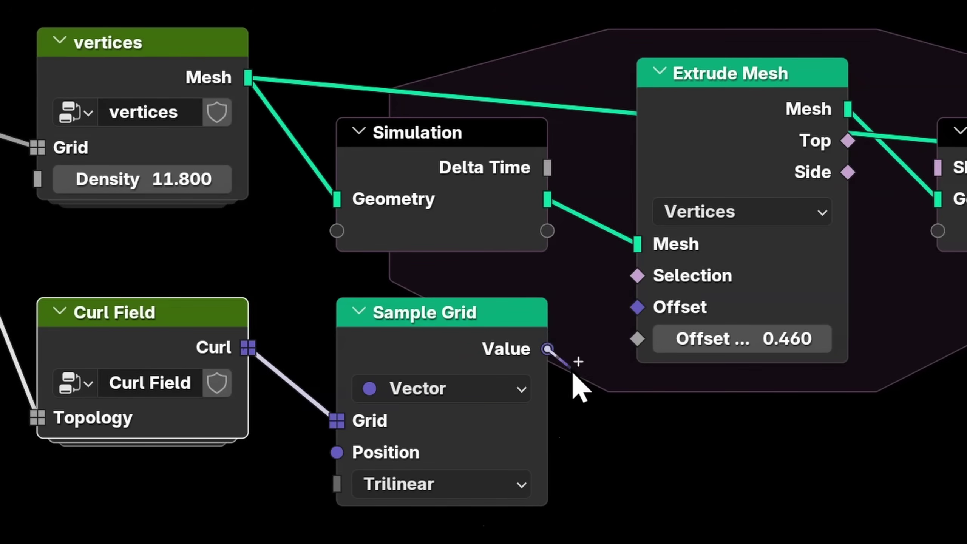
# Step: Drive the Extrude Mesh offset with the Sample Grid value, and route the simulation zone's geometry to the Group Output
pyautogui.moveTo(545, 306); pyautogui.dragTo(544, 305)
pyautogui.moveTo(940, 248); pyautogui.dragTo(578, 296, button='middle')
pyautogui.moveTo(965, 340); pyautogui.dragTo(691, 206)
pyautogui.moveTo(188, 398); pyautogui.dragTo(237, 360)
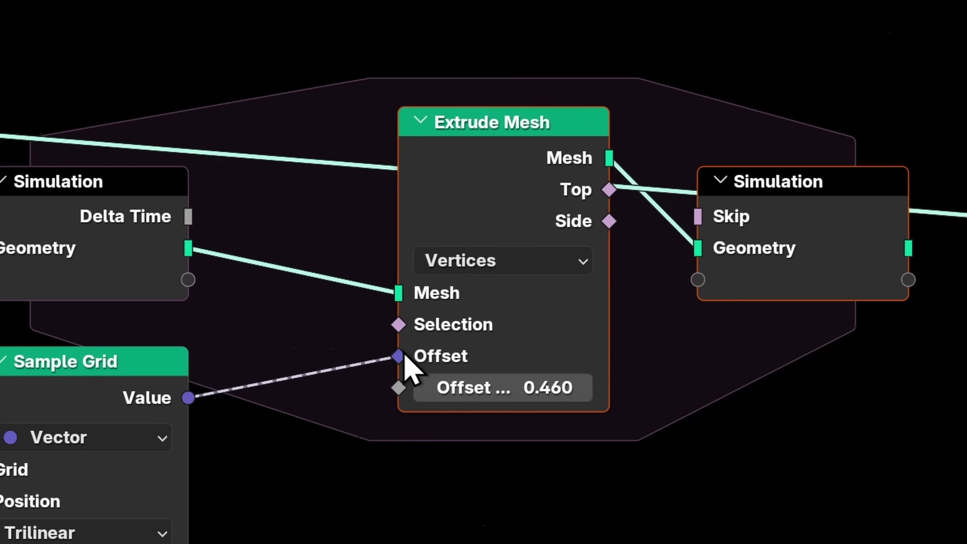
pyautogui.moveTo(409, 366); pyautogui.dragTo(397, 356)
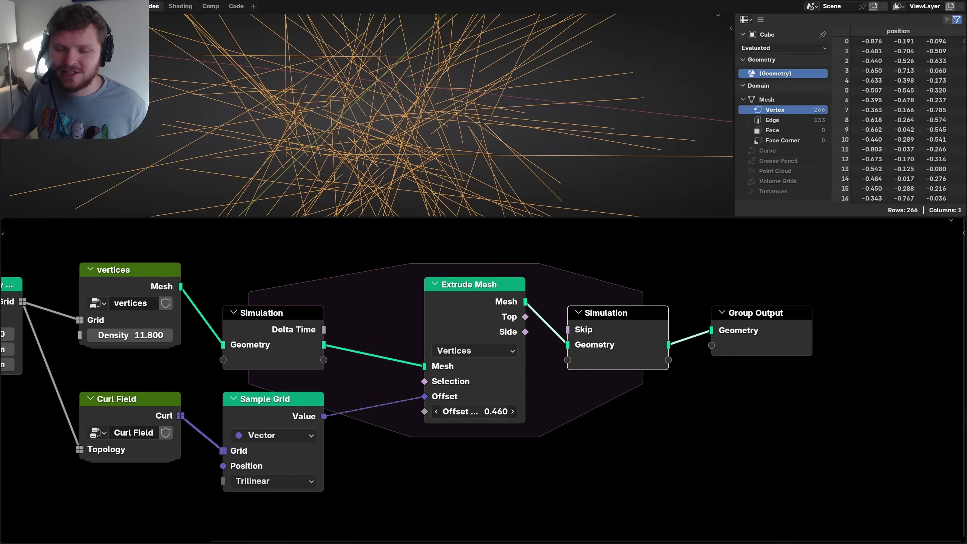
# Step: Try driving the Extrude Mesh offset scale with the simulation zone's Delta Time
pyautogui.moveTo(475, 411)
pyautogui.mouseDown()
pyautogui.moveTo(603, 411)
pyautogui.moveTo(429, 411)
pyautogui.moveTo(475, 412)
pyautogui.mouseUp()
pyautogui.rightClick(474, 411)
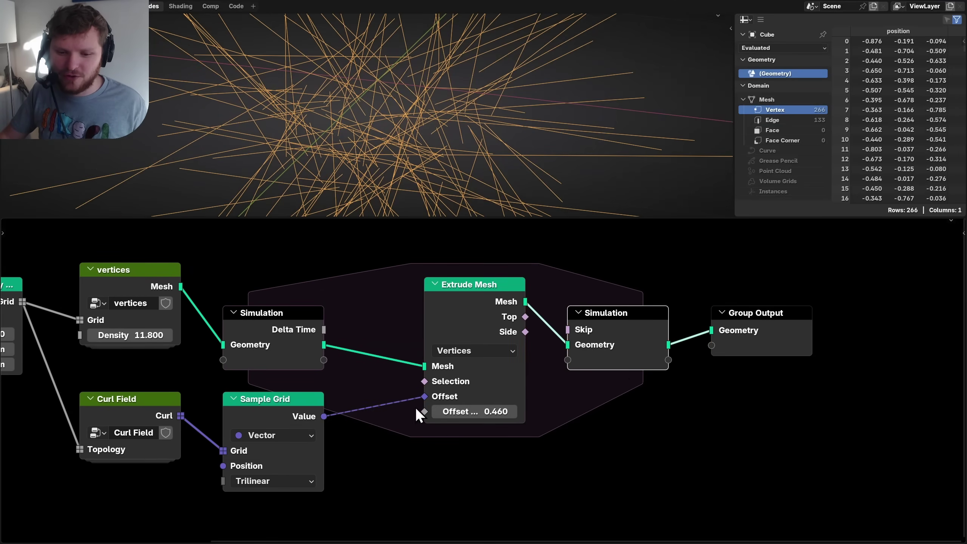
pyautogui.moveTo(324, 330); pyautogui.dragTo(429, 409)
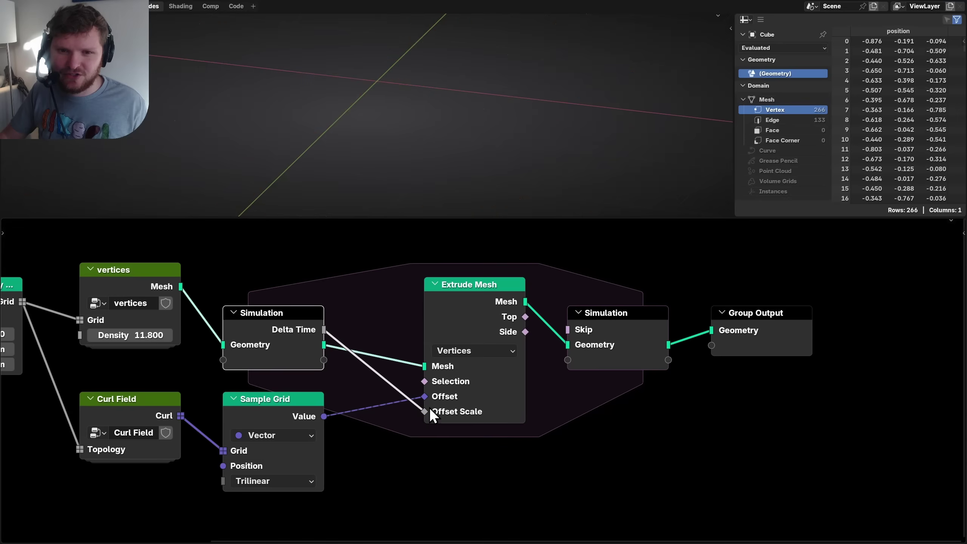
# Step: Add a dt [CGM] node below Sample Grid and connect it to the Extrude Mesh offset scale
pyautogui.hotkey('shift', 'a')
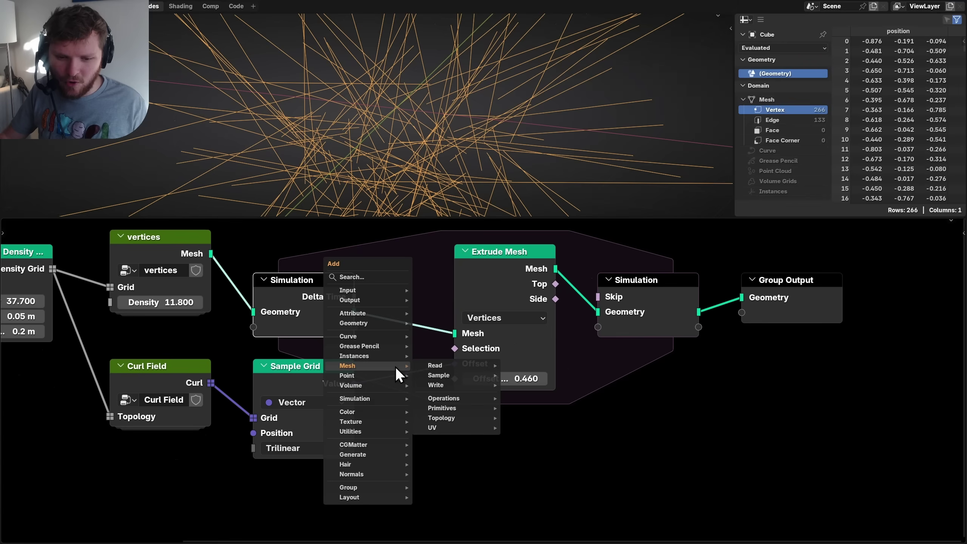
pyautogui.write('dt')
pyautogui.press('Return')
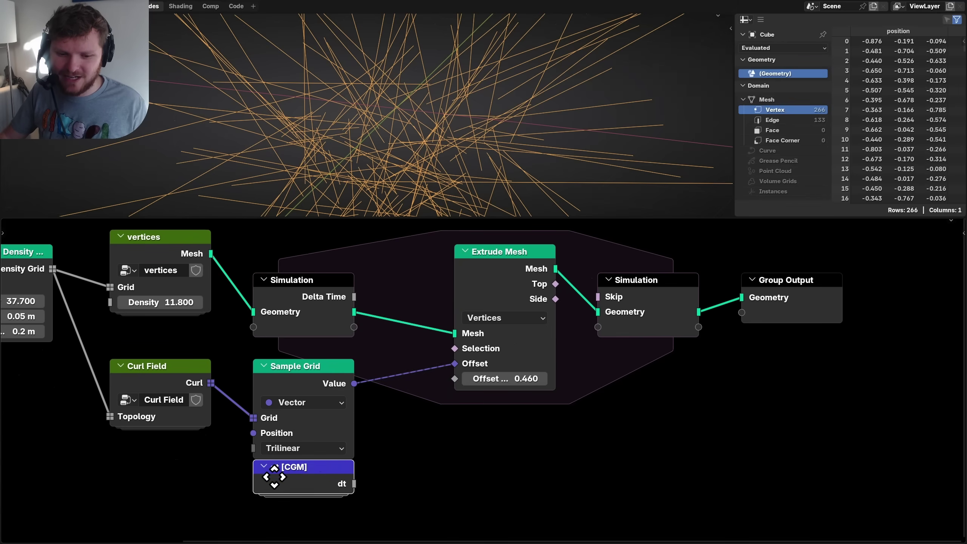
pyautogui.click(274, 490)
pyautogui.moveTo(354, 497); pyautogui.dragTo(449, 387)
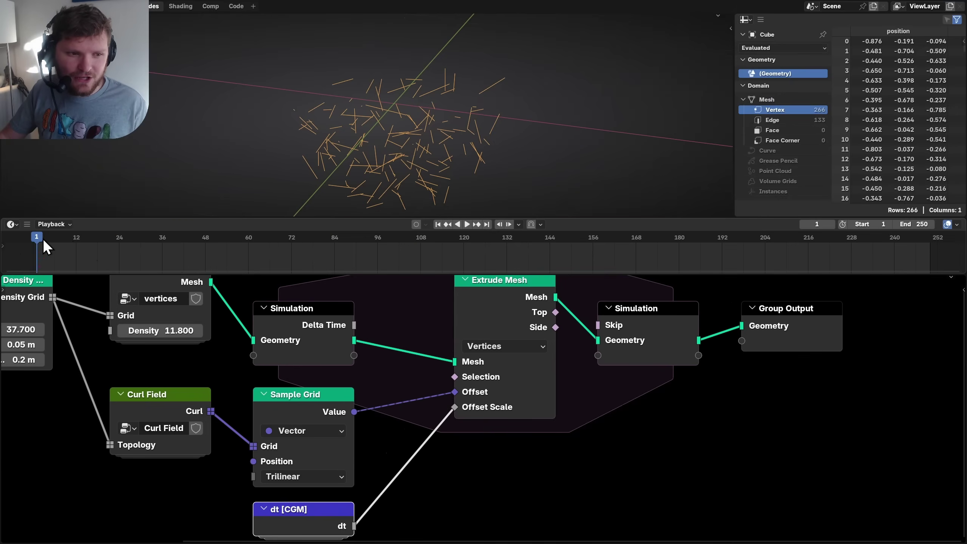
# Step: Scrub and play the extrusion simulation in the viewport, and rewind it to the start
pyautogui.moveTo(42, 239); pyautogui.dragTo(209, 239)
pyautogui.press('space')
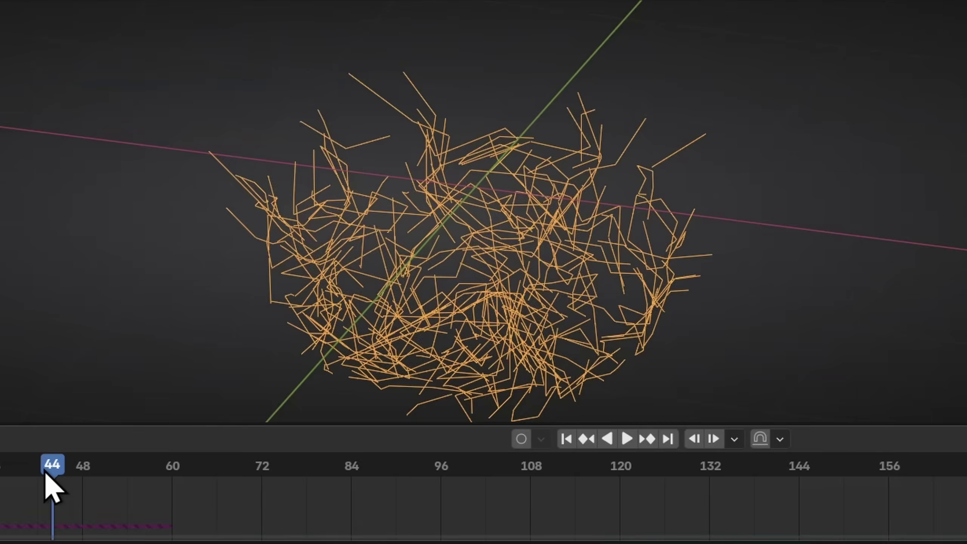
pyautogui.hotkey('shift', 'Left')
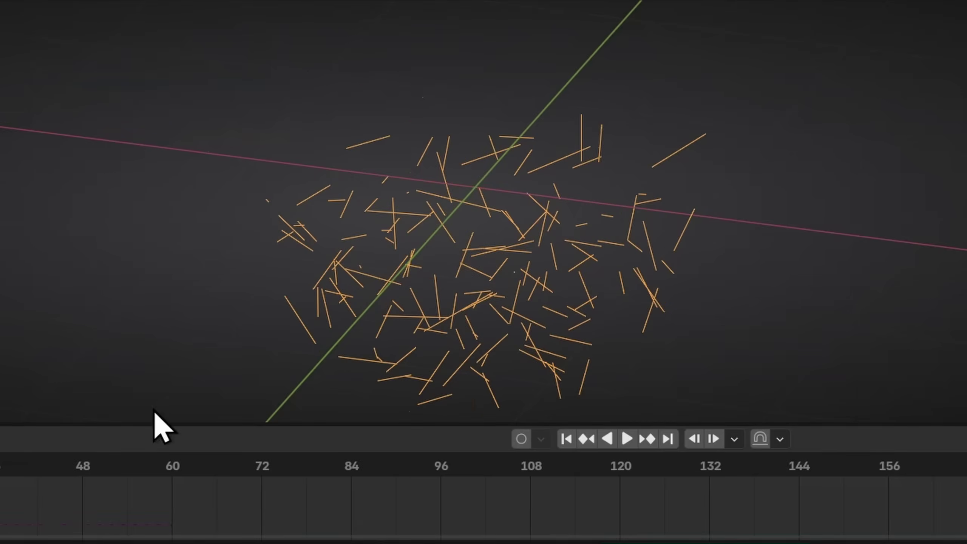
pyautogui.keyDown('shift'); pyautogui.moveTo(533, 190); pyautogui.dragTo(543, 171, button='middle'); pyautogui.keyUp('shift')
pyautogui.press('space')
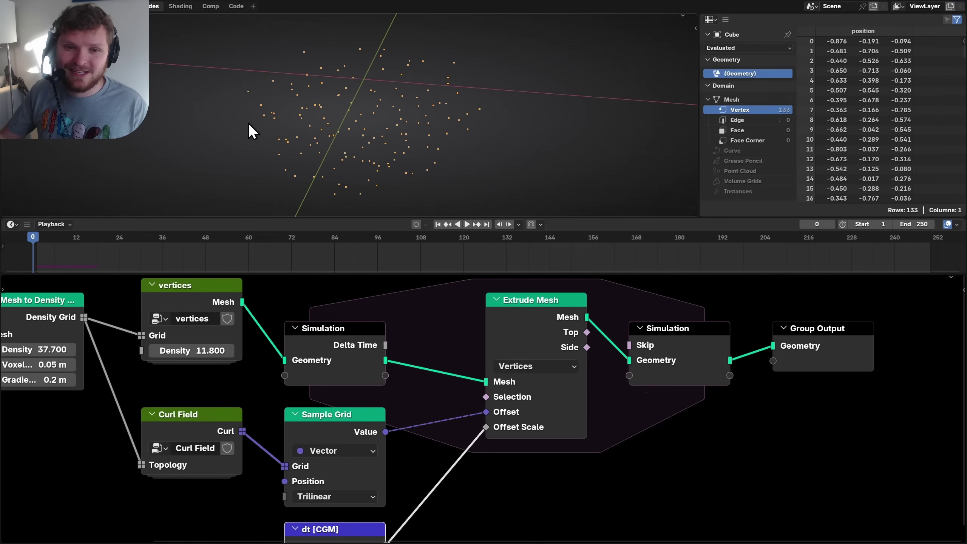
# Step: Examine how the extruded edges grow over the first four frames, one frame at a time, and resume playback
pyautogui.moveTo(361, 95); pyautogui.dragTo(367, 103, button='middle')
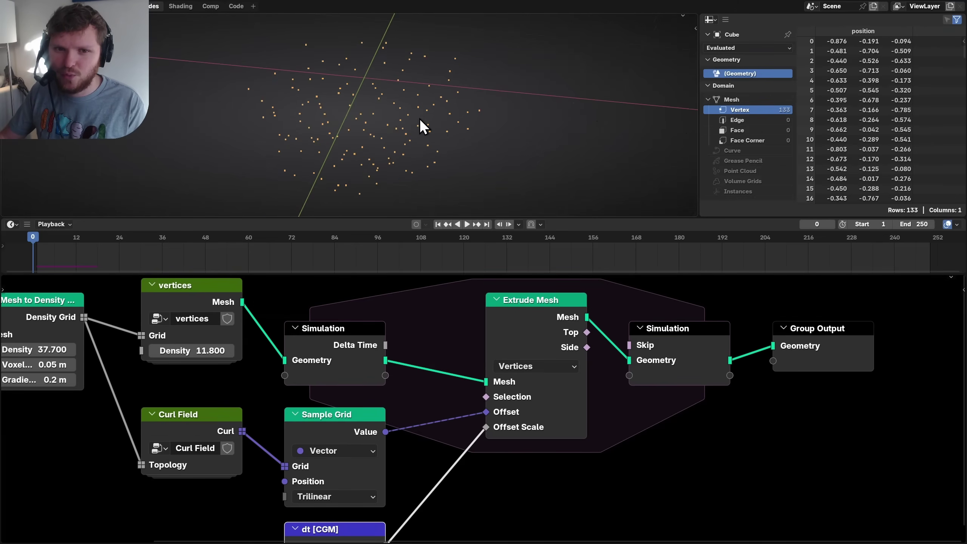
pyautogui.press('Right')
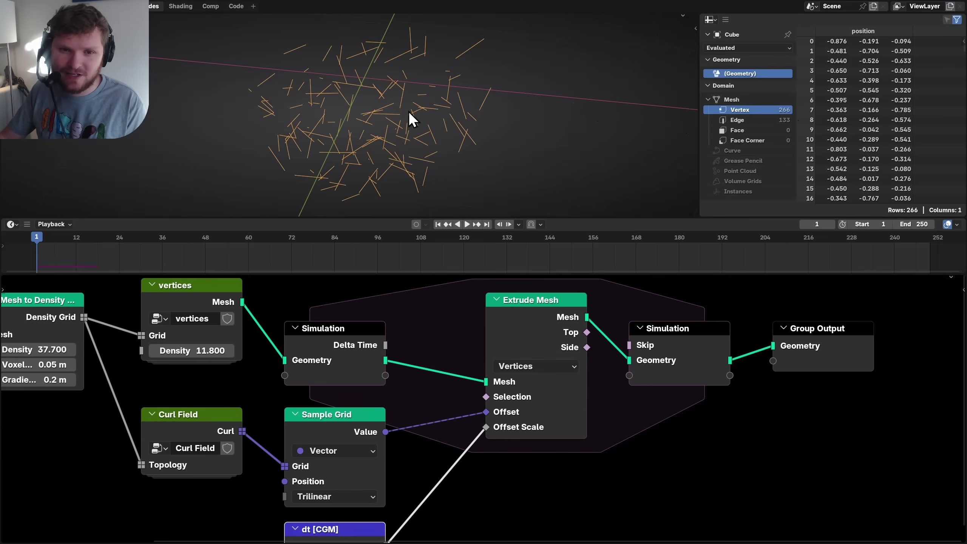
pyautogui.press('Right')
pyautogui.press('Right')
pyautogui.press('Right')
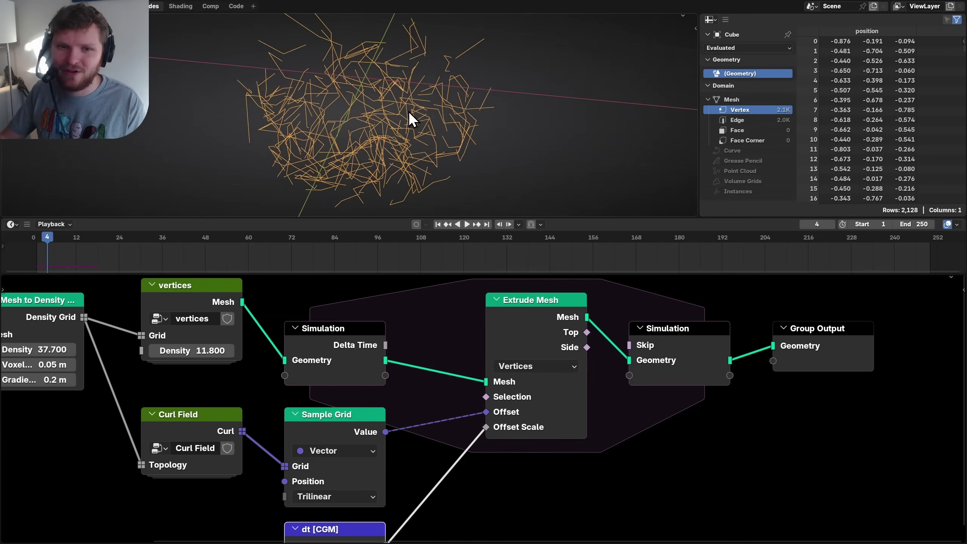
pyautogui.press('space')
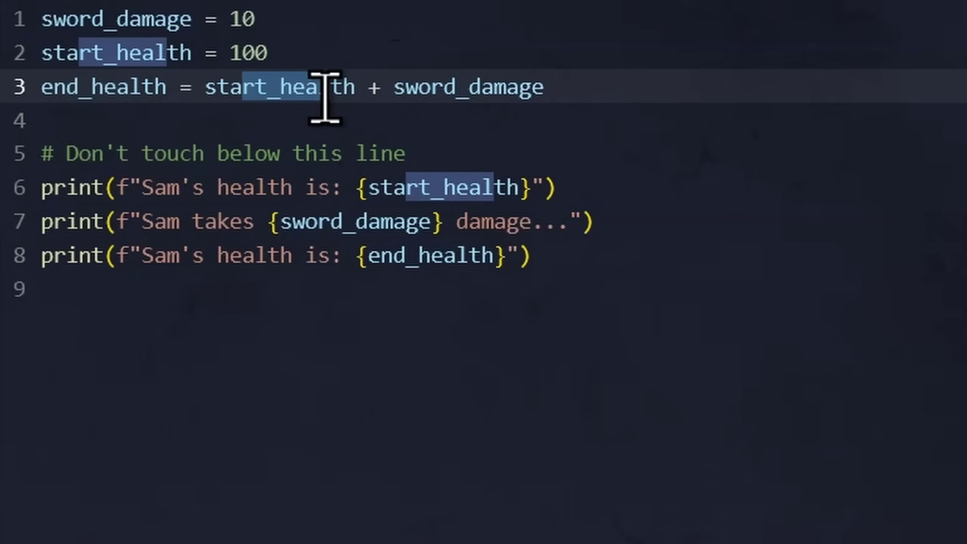
# Step: In the boot.dev Python course, place the text cursor after the plus sign on line 3 and advance to The Console lesson
pyautogui.click(381, 87)
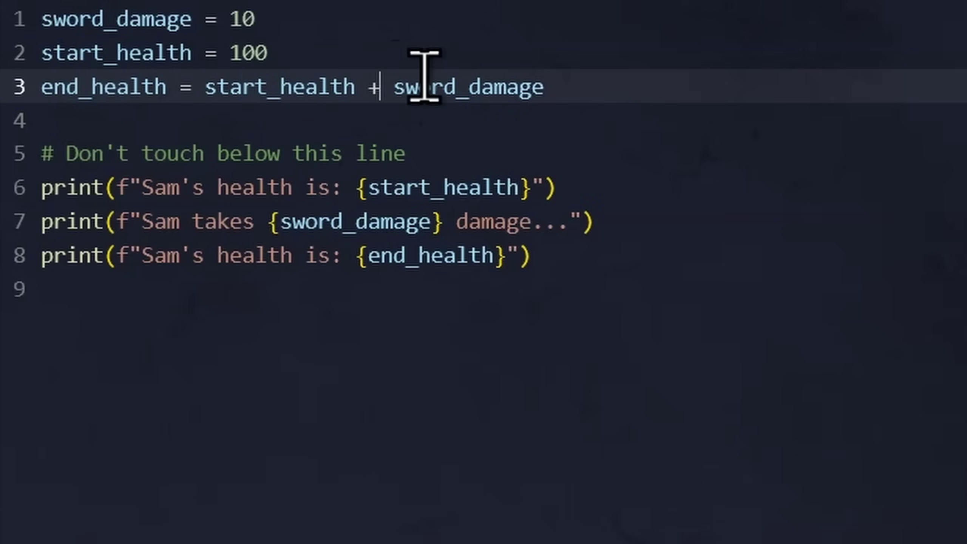
pyautogui.click(372, 228)
pyautogui.click(264, 199)
pyautogui.click(946, 98)
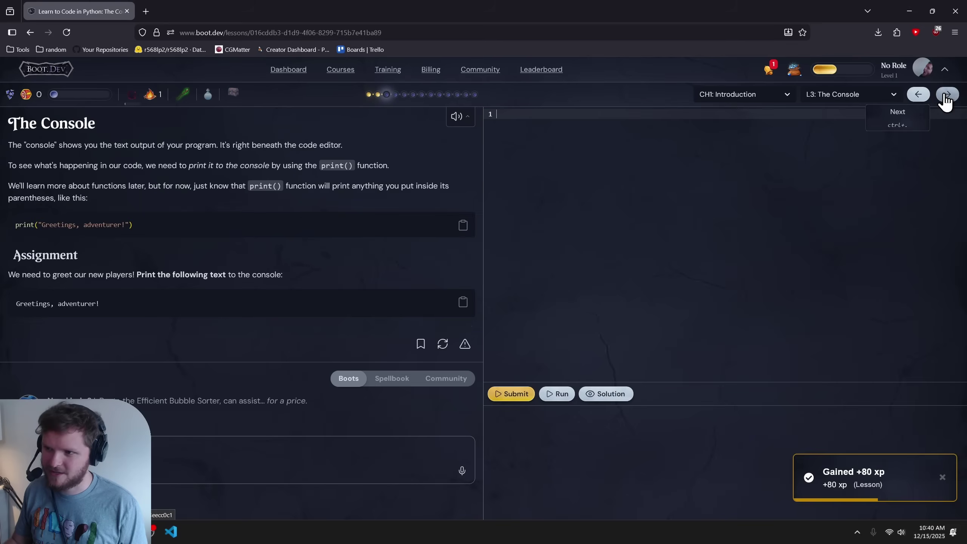
# Step: Read the print() example and assignment, write print("Greetings, adventurer!") in the code editor, and submit it
pyautogui.moveTo(139, 224); pyautogui.dragTo(10, 231)
pyautogui.click(159, 216)
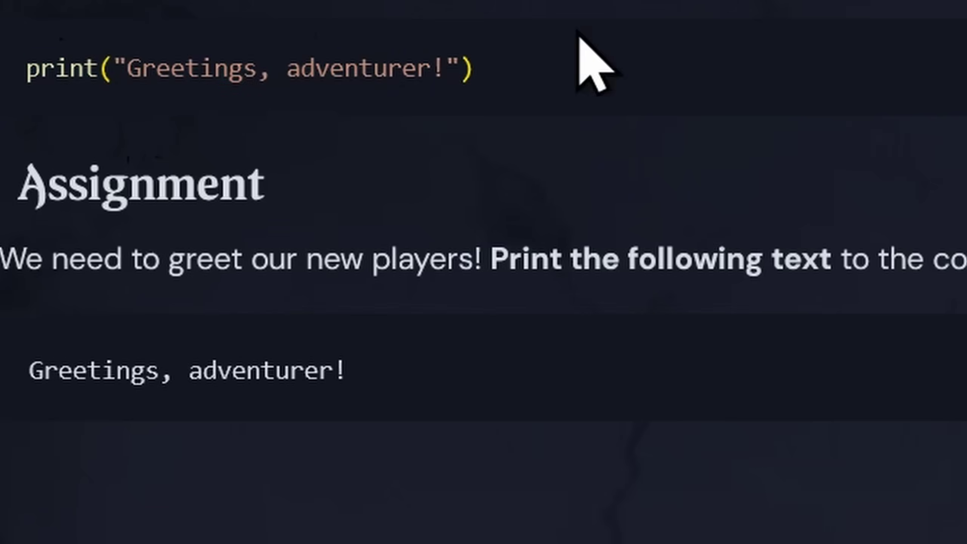
pyautogui.moveTo(123, 259); pyautogui.dragTo(274, 258)
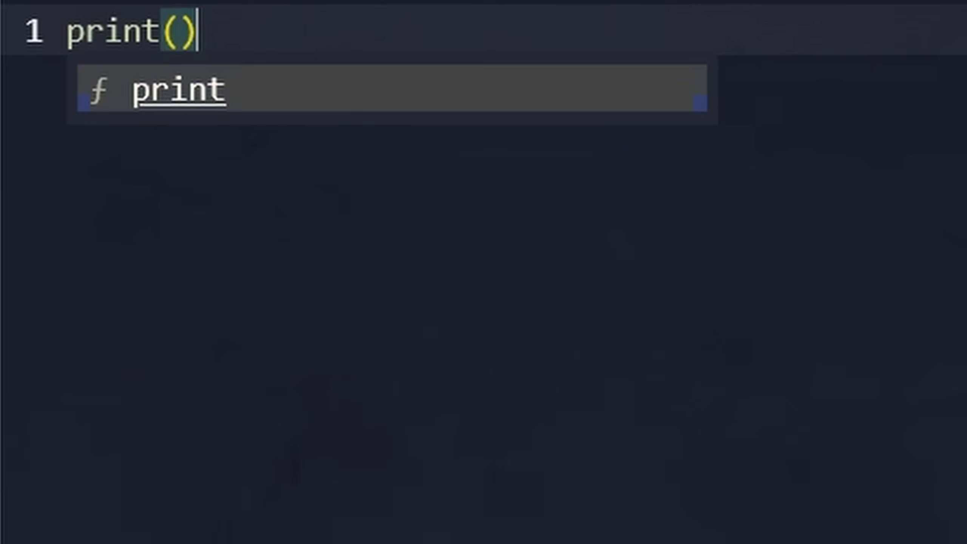
pyautogui.press('Left')
pyautogui.write('"Greetings, adventurer!')
pyautogui.click(512, 395)
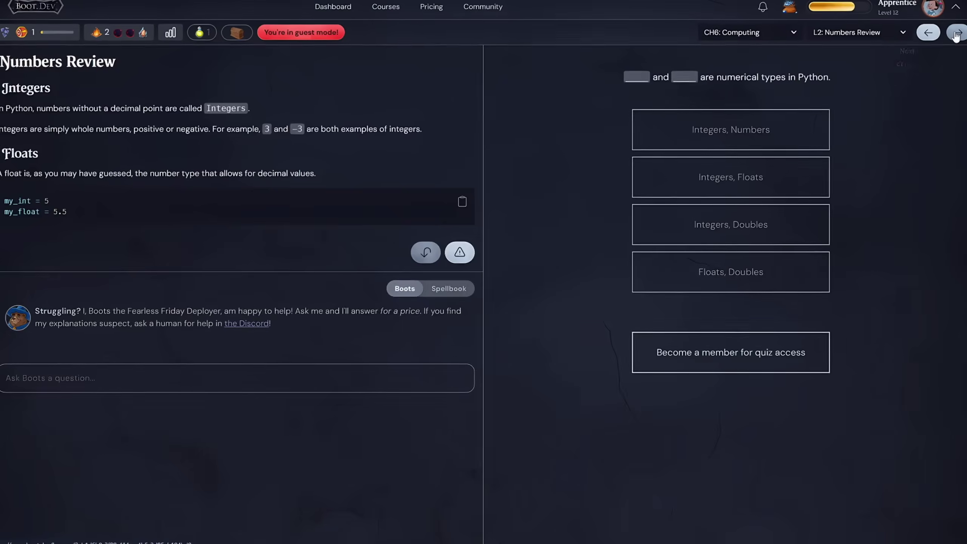
# Step: Page forward through the Chapter 6 Computing lessons, from Numbers Review past Scientific Notation
pyautogui.click(956, 33)
pyautogui.click(956, 33)
pyautogui.click(956, 34)
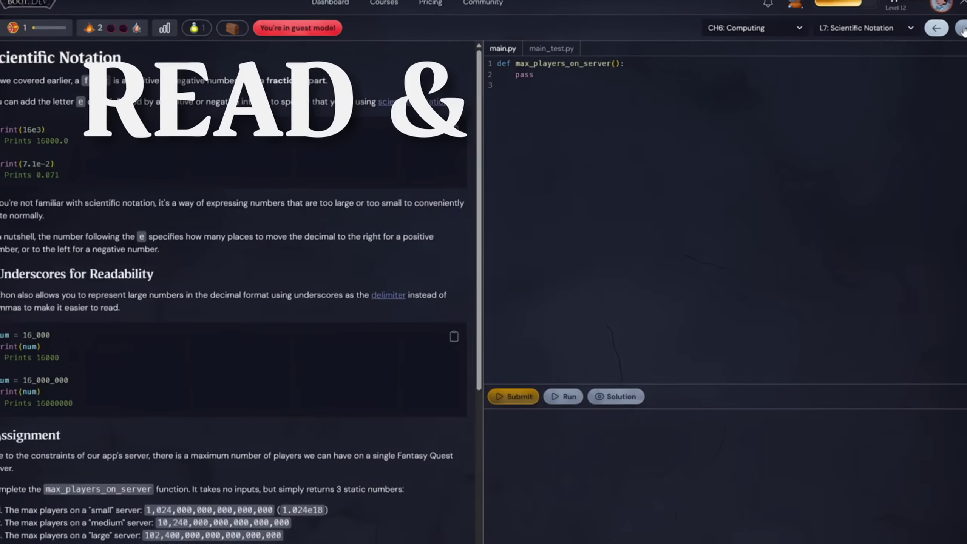
pyautogui.click(962, 30)
pyautogui.click(963, 30)
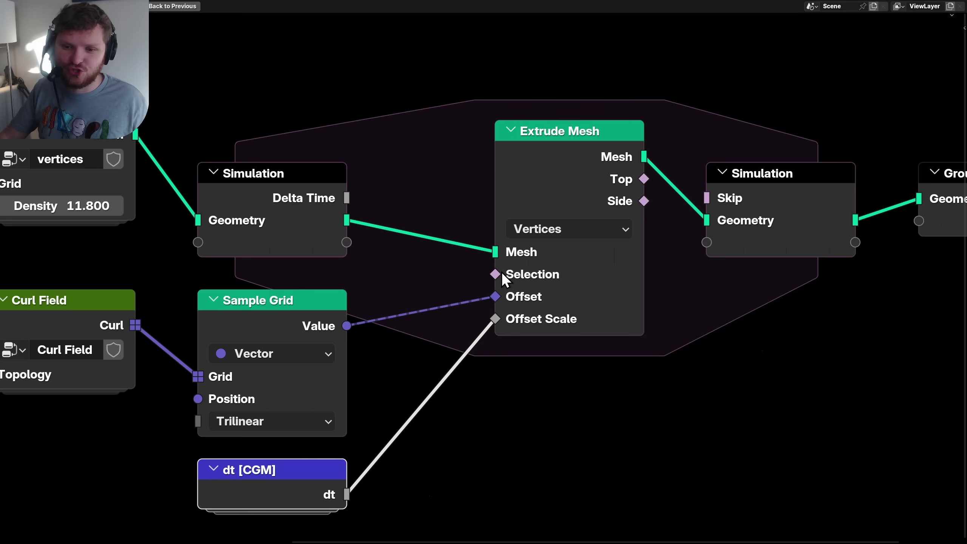
# Step: In Blender, pass Extrude Mesh's Selection through the simulation zone, store its Top output as the new Selection, and enable the initial Selection
pyautogui.moveTo(502, 272); pyautogui.dragTo(348, 243)
pyautogui.moveTo(644, 179); pyautogui.dragTo(707, 243)
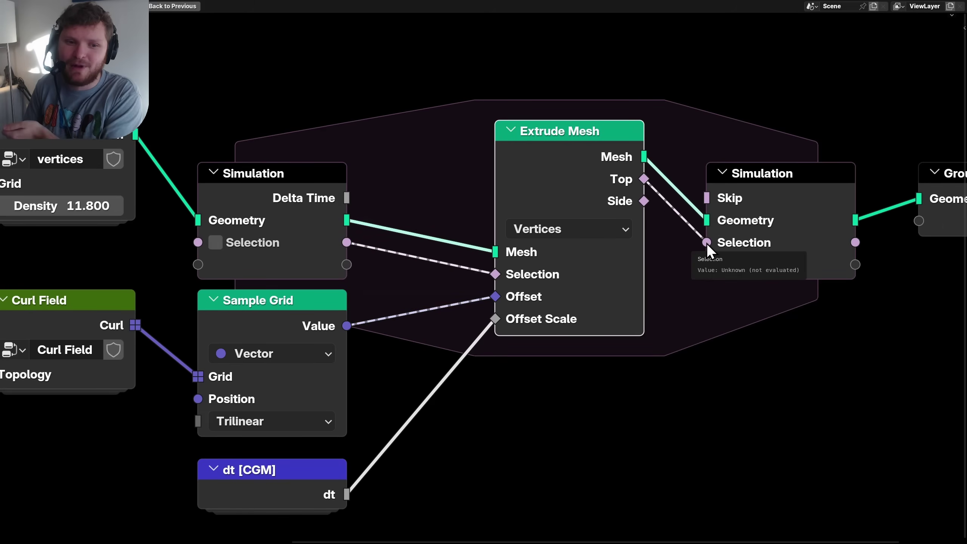
pyautogui.click(215, 242)
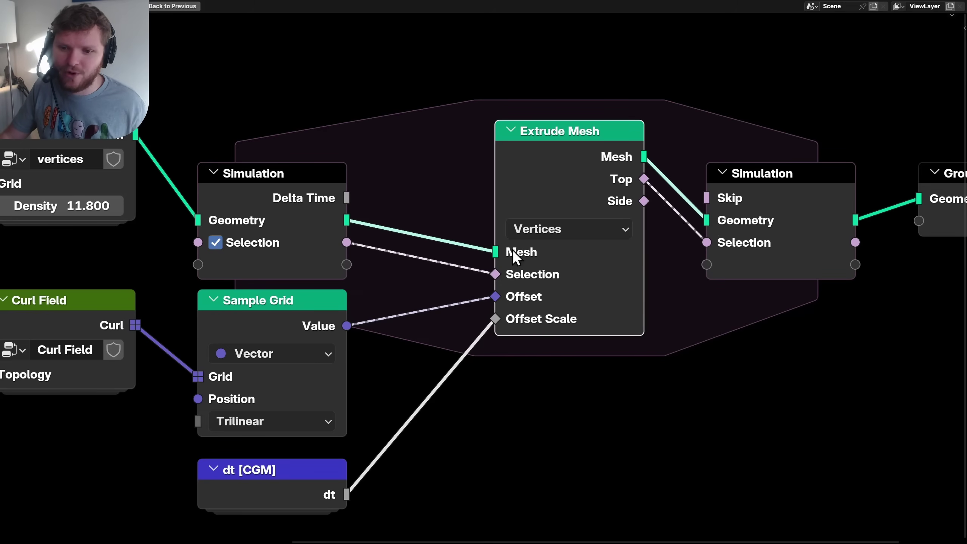
# Step: Restore the full workspace and advance the simulation frame by frame to check that only the trail tips extrude
pyautogui.hotkey('ctrl', 'space')
pyautogui.scroll(1, 331, 104)
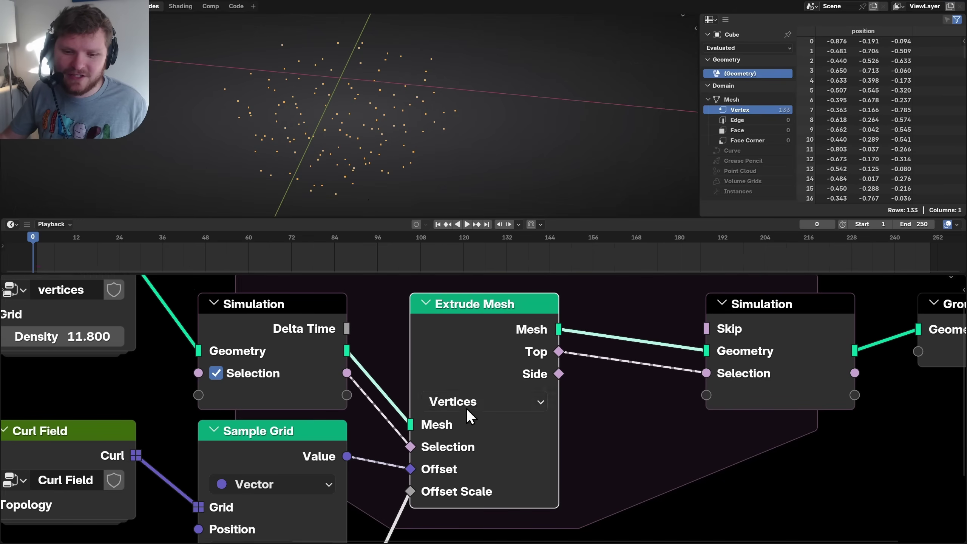
pyautogui.moveTo(473, 479); pyautogui.dragTo(419, 473, button='middle')
pyautogui.press('Right')
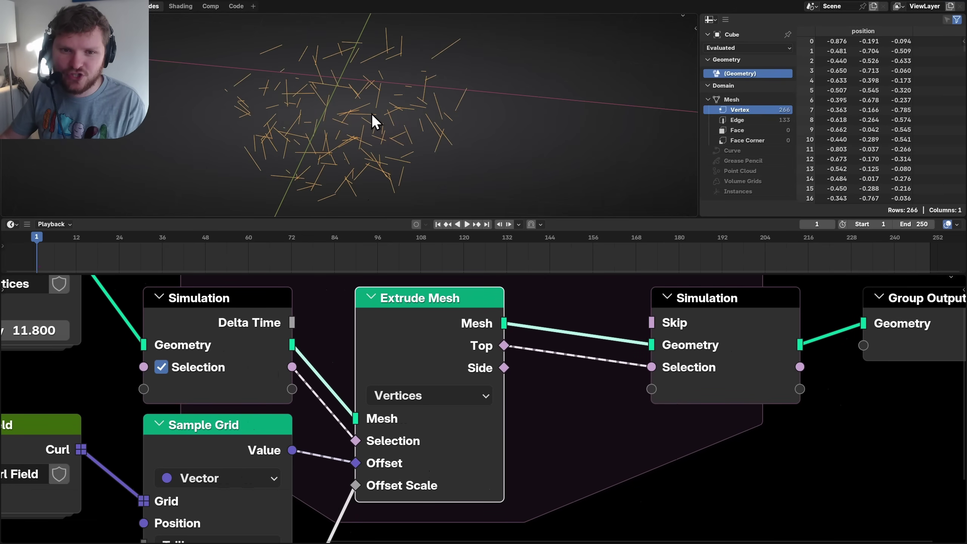
pyautogui.press('Right')
pyautogui.press('Right')
pyautogui.press('Right')
pyautogui.press('Right')
pyautogui.press('Right')
pyautogui.press('Right')
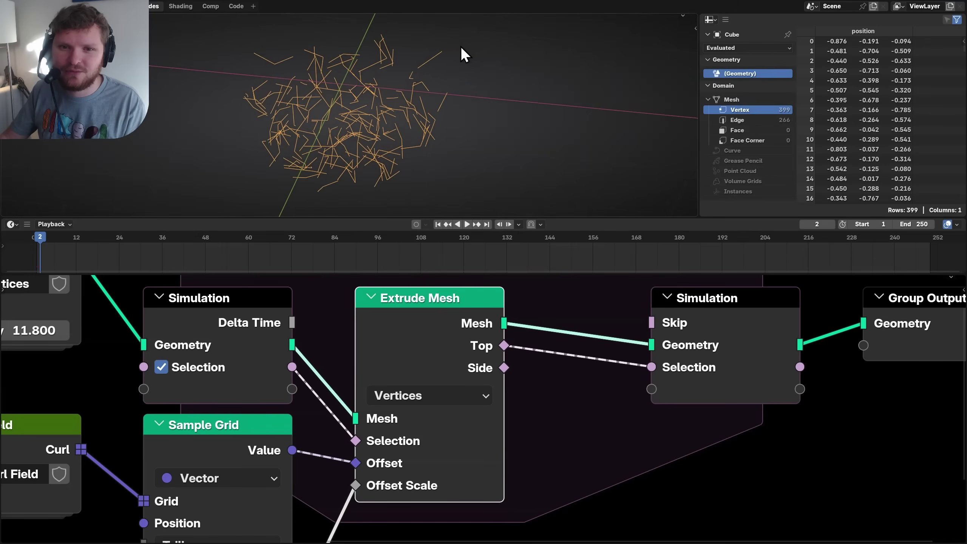
# Step: Play the simulation, rewind it, step through the first four frames, and return to the first frame
pyautogui.press('space')
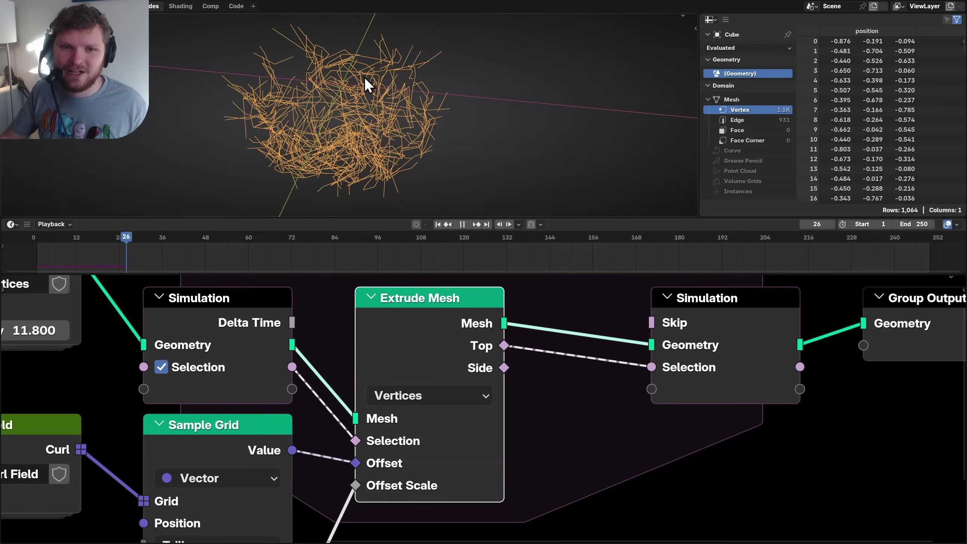
pyautogui.press('space')
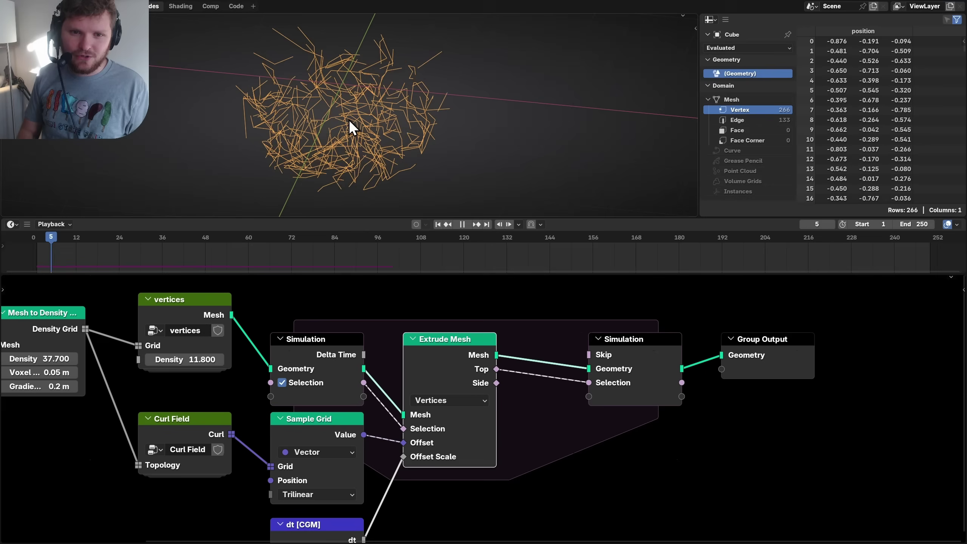
pyautogui.hotkey('shift', 'Left')
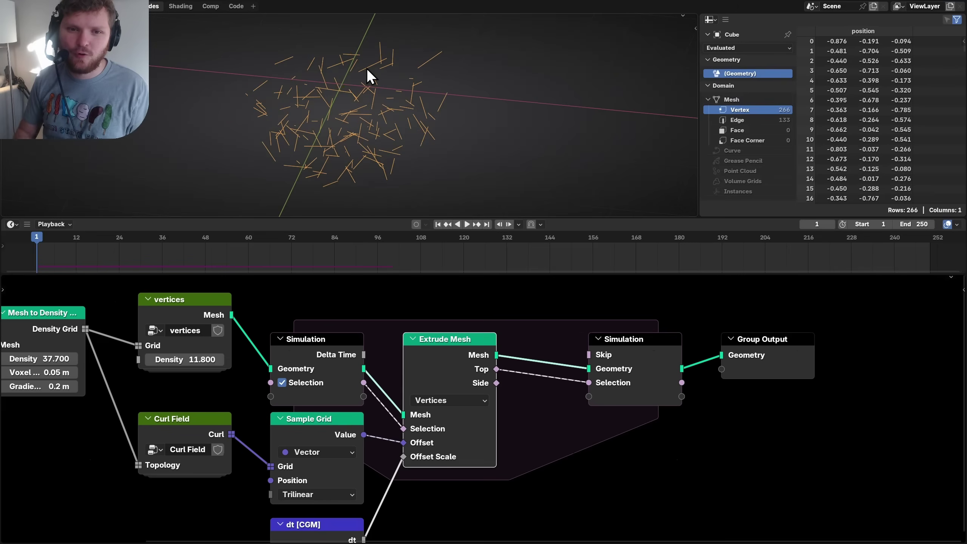
pyautogui.scroll(1, 400, 67)
pyautogui.press('Right')
pyautogui.press('Right')
pyautogui.press('Right')
pyautogui.press('Right')
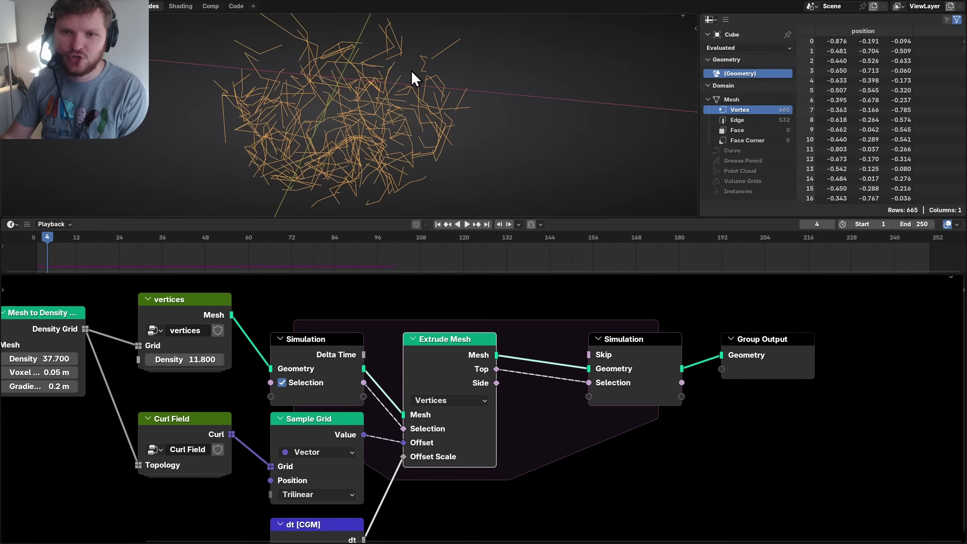
pyautogui.hotkey('shift', 'Left')
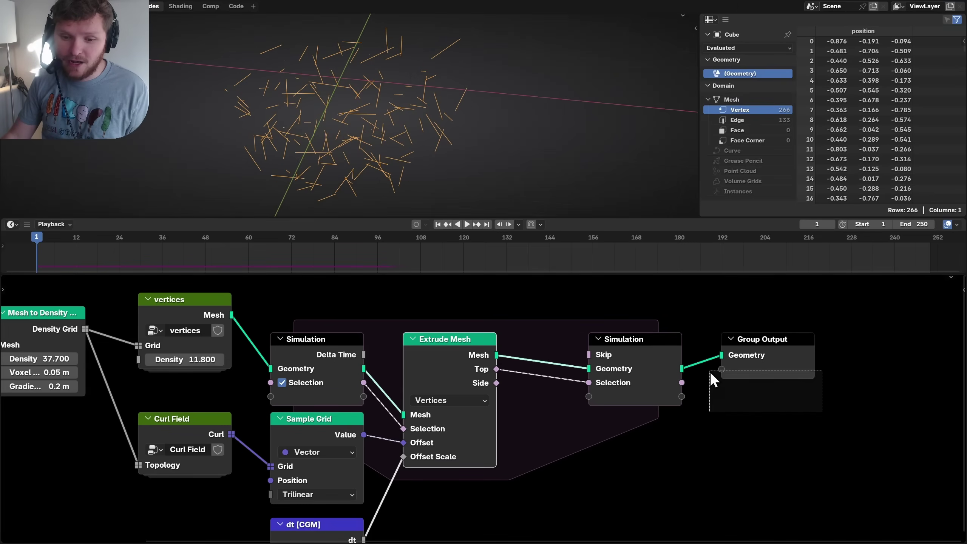
# Step: Move the Extrude Mesh, simulation output and Group Output nodes farther from the Sample Grid node to make room
pyautogui.moveTo(710, 371); pyautogui.dragTo(422, 334)
pyautogui.press('g')
pyautogui.click(541, 330)
pyautogui.moveTo(460, 497); pyautogui.dragTo(462, 397, button='middle')
pyautogui.scroll(3, 461, 397)
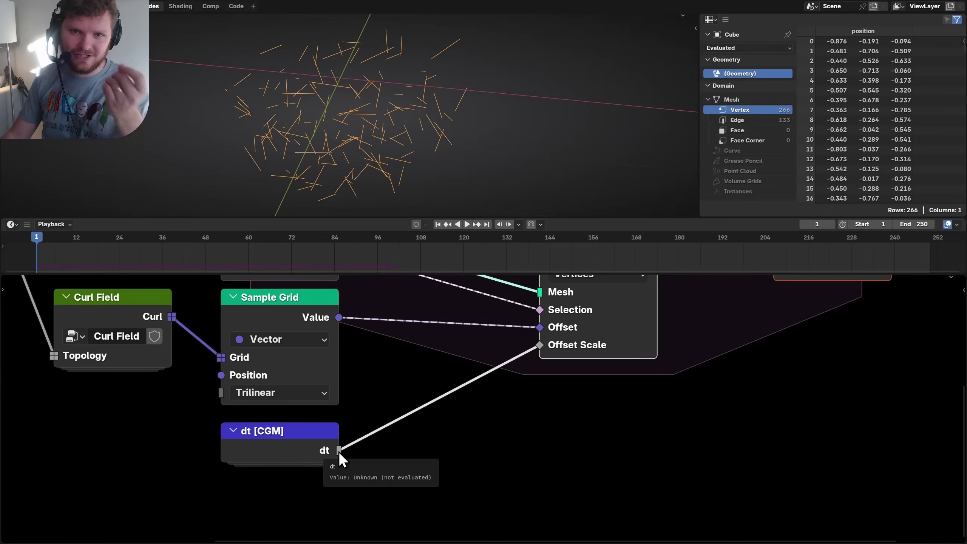
# Step: Insert a Divide math node between dt and the Extrude Mesh offset scale, dividing by 5
pyautogui.moveTo(339, 452); pyautogui.dragTo(424, 355)
pyautogui.write('div')
pyautogui.press('Return')
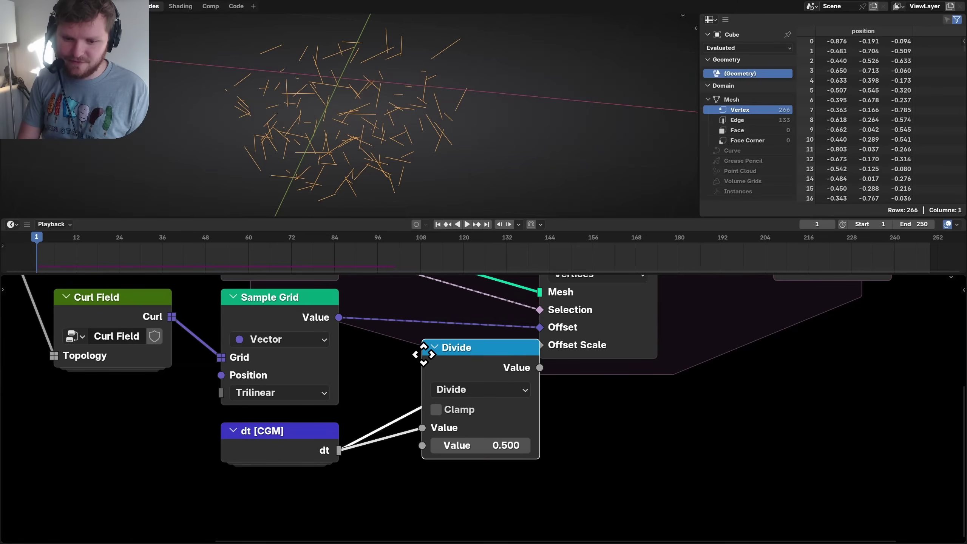
pyautogui.click(382, 368)
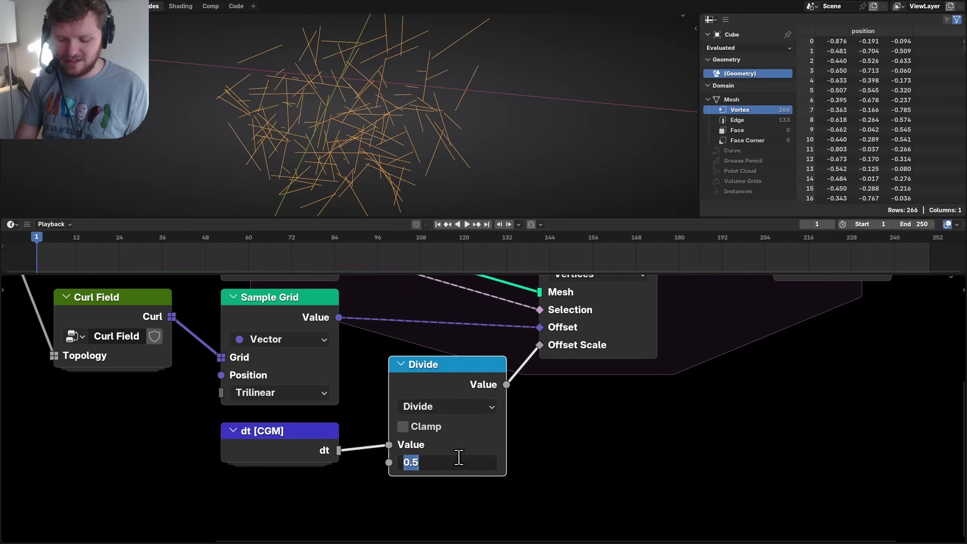
pyautogui.write('2')
pyautogui.press('Return')
# Step: Play the simulation in a maximized viewport to examine the smoother trails, and restore the workspace
pyautogui.hotkey('ctrl', 'space')
pyautogui.press('space')
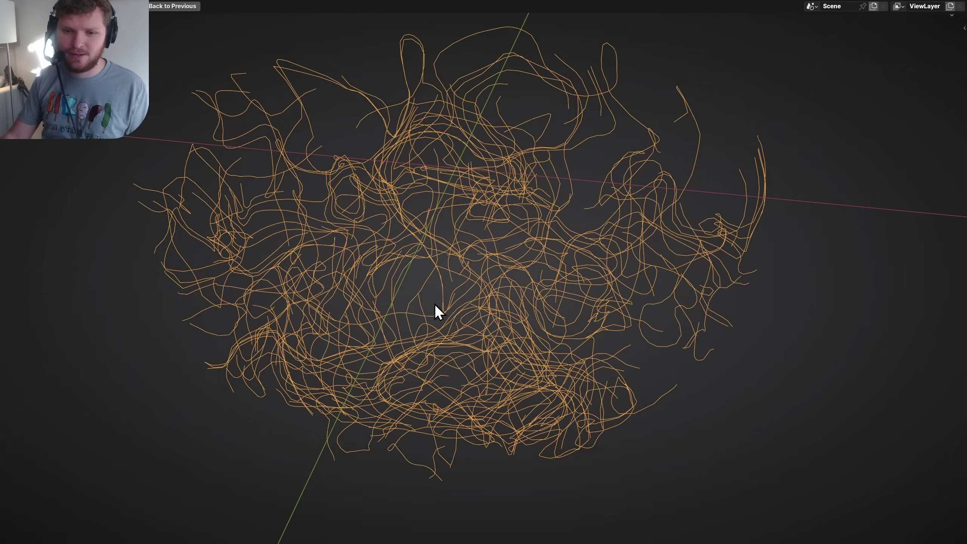
pyautogui.hotkey('ctrl', 'space')
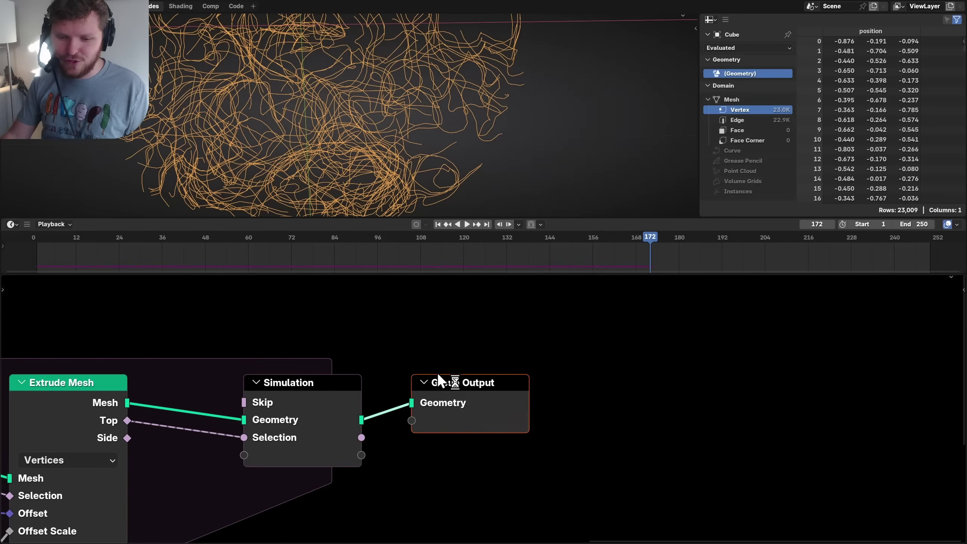
# Step: Move the Group Output node farther from the simulation zone and try adding a Curve to Tube node
pyautogui.moveTo(439, 380); pyautogui.dragTo(619, 378)
pyautogui.hotkey('shift', 'a')
pyautogui.write('tube')
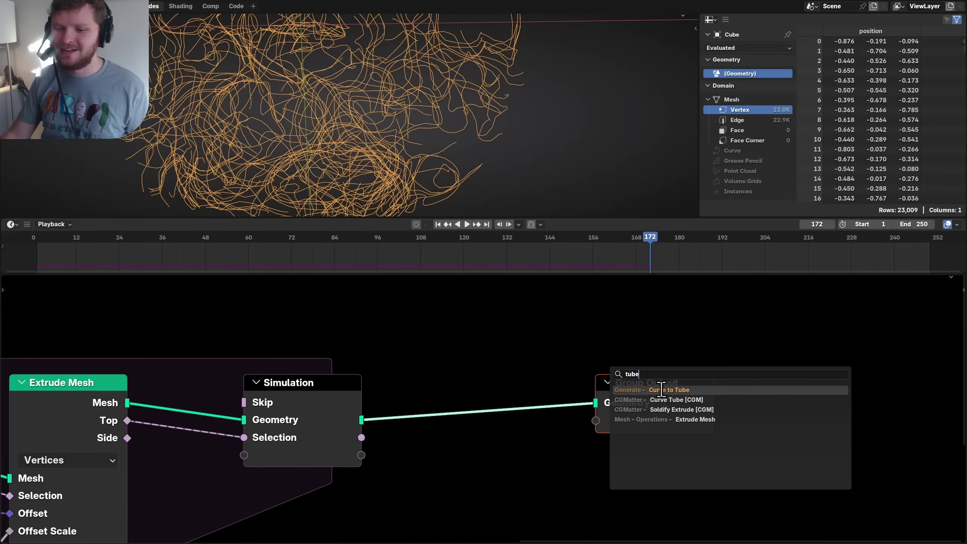
pyautogui.click(662, 389)
pyautogui.click(451, 464)
# Step: Examine the node tree inside the Curve to Tube group and return to the main tree
pyautogui.moveTo(483, 462); pyautogui.dragTo(428, 316, button='middle')
pyautogui.press('Tab')
pyautogui.scroll(-8, 435, 354)
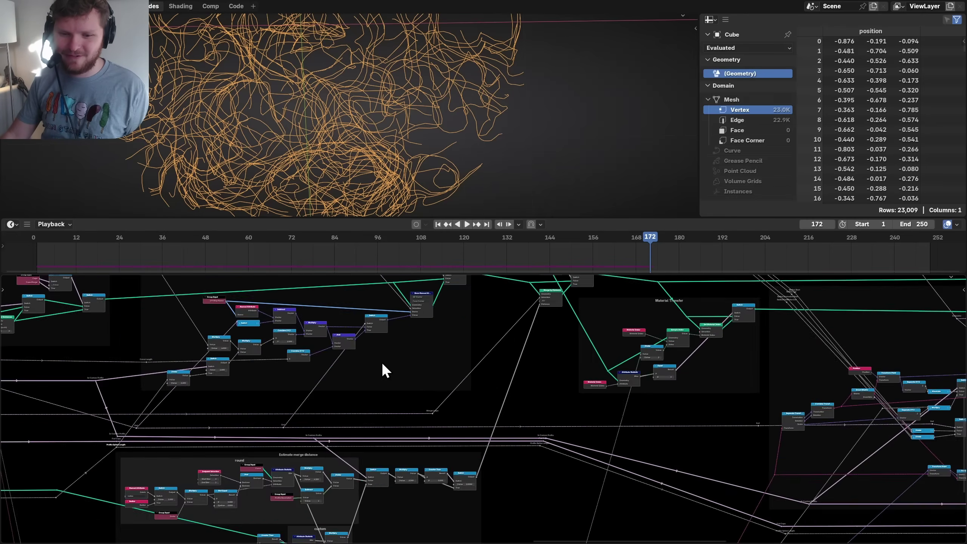
pyautogui.scroll(-4, 384, 364)
pyautogui.press('Tab')
# Step: Add a Curve Tube [CGM] node between the simulation output and the Group Output
pyautogui.hotkey('shift', 'a')
pyautogui.write('tube')
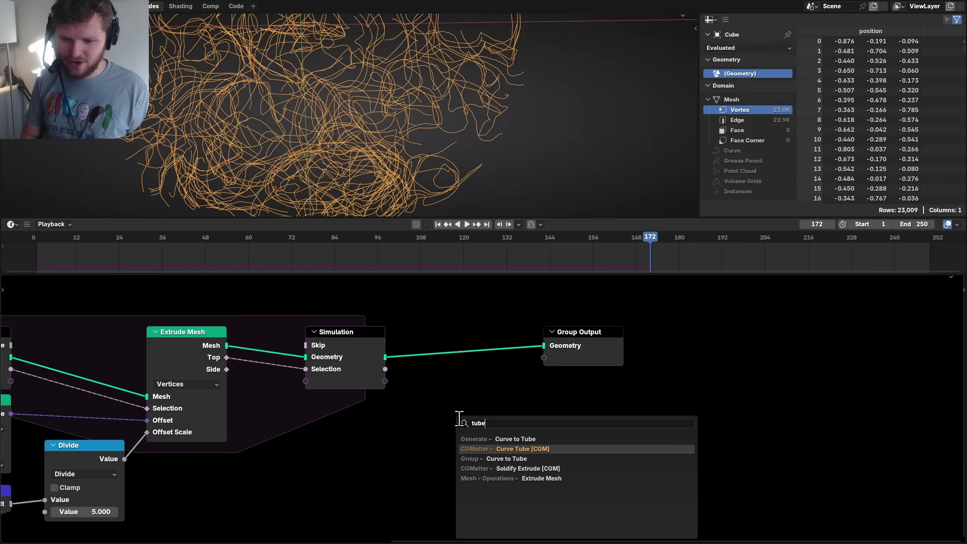
pyautogui.press('Return')
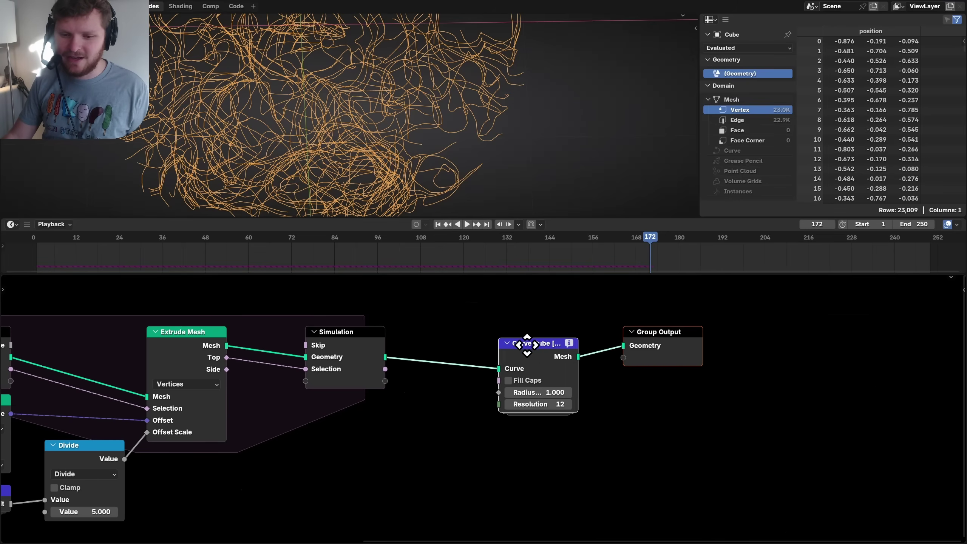
pyautogui.click(610, 347)
# Step: Insert a Mesh to Curve node between the simulation output and the Curve Tube [CGM] node
pyautogui.moveTo(381, 147); pyautogui.dragTo(421, 129, button='middle')
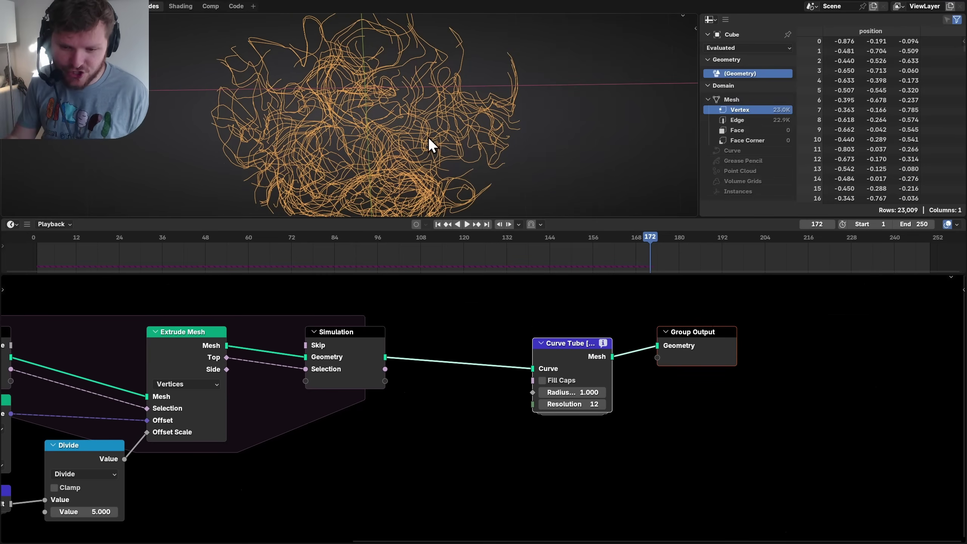
pyautogui.hotkey('shift', 'a')
pyautogui.write('mesh to curve')
pyautogui.press('Return')
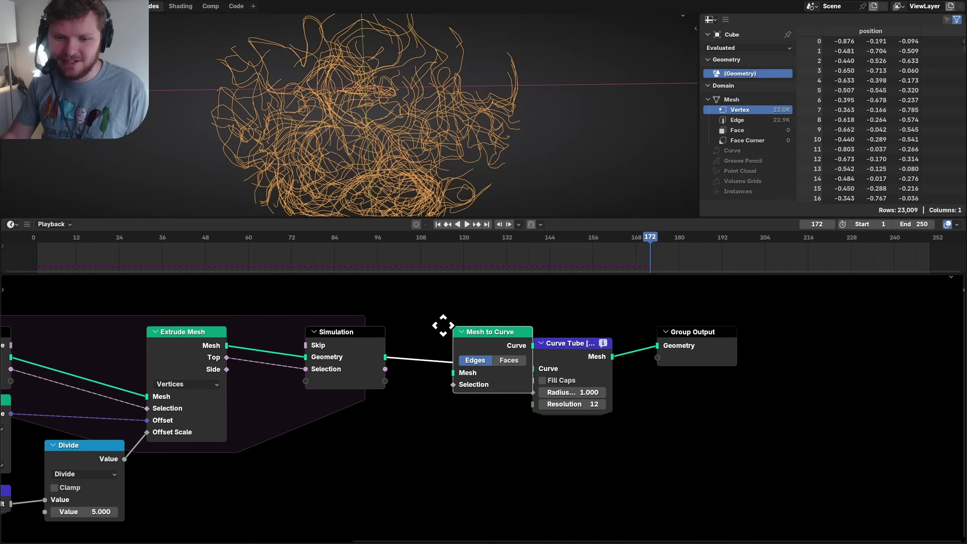
pyautogui.click(429, 330)
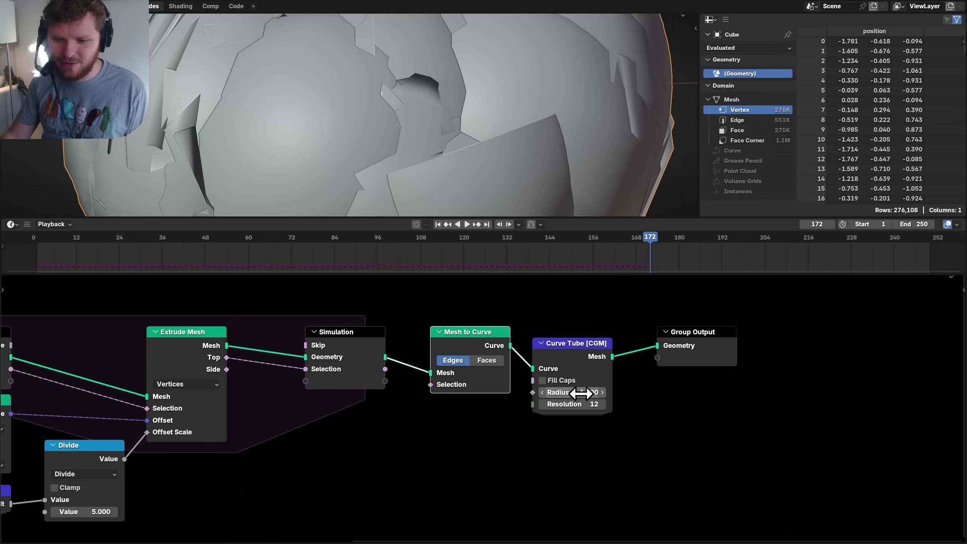
# Step: Examine the thin tubes up close from different angles in a maximized viewport
pyautogui.hotkey('ctrl', 'alt', 'space')
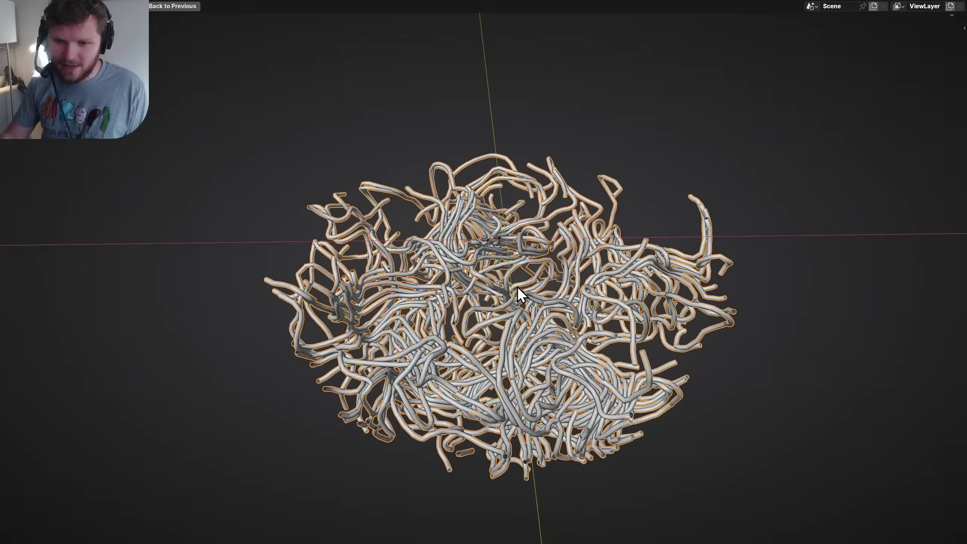
pyautogui.scroll(5, 528, 276)
pyautogui.moveTo(529, 277); pyautogui.dragTo(565, 282, button='middle')
pyautogui.scroll(3, 459, 228)
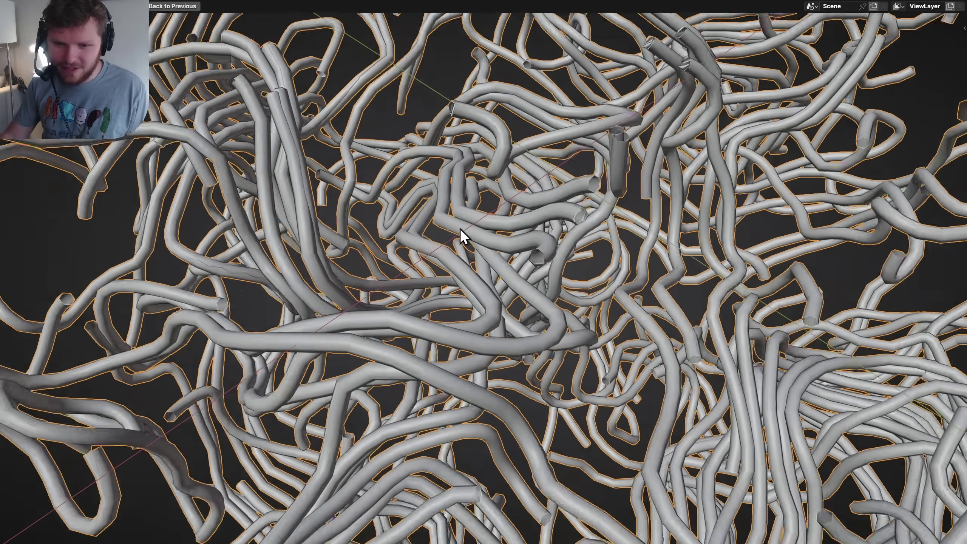
pyautogui.moveTo(459, 228); pyautogui.dragTo(434, 185, button='middle')
pyautogui.scroll(-5, 474, 221)
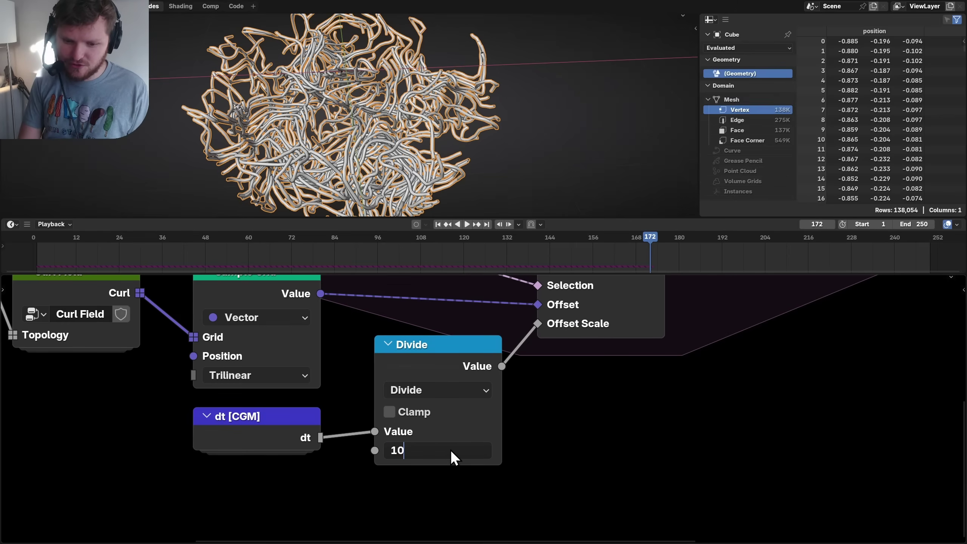
# Step: Set the Divide node's divisor to 10 and replay the simulation from the first frame
pyautogui.hotkey('shift', 'Left')
pyautogui.press('space')
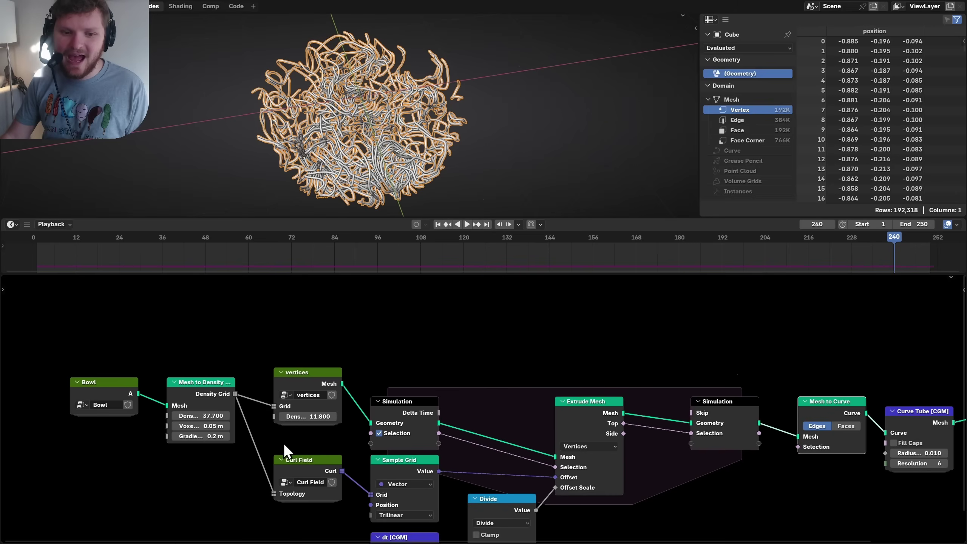
# Step: Preview the vertices group's output and try a different density value on it
pyautogui.scroll(5, 284, 444)
pyautogui.moveTo(303, 365); pyautogui.dragTo(449, 365, button='middle')
pyautogui.keyDown('ctrl'); pyautogui.keyDown('shift'); pyautogui.click(368, 363); pyautogui.keyUp('shift'); pyautogui.keyUp('ctrl')
pyautogui.moveTo(354, 118)
pyautogui.mouseDown(button='middle')
pyautogui.moveTo(342, 90)
pyautogui.moveTo(362, 107)
pyautogui.mouseUp(button='middle')
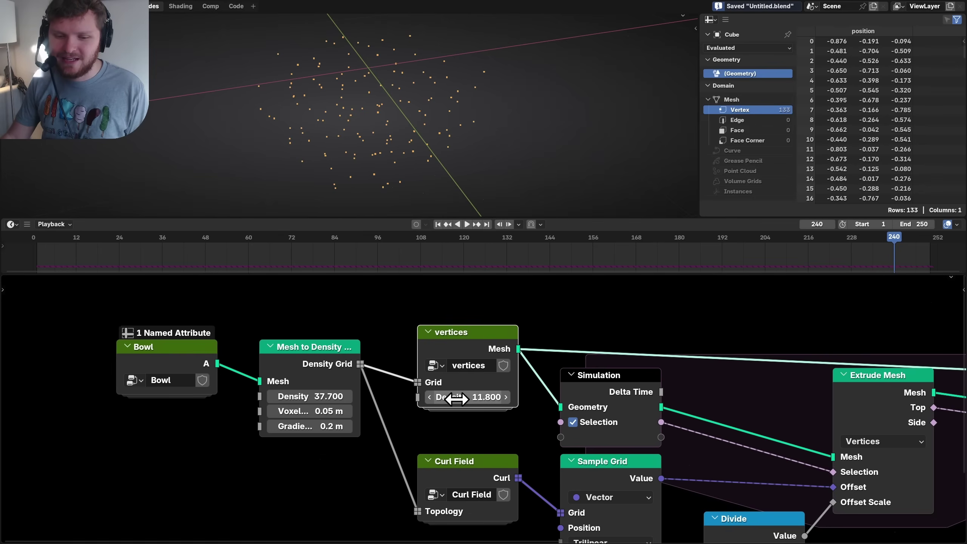
pyautogui.moveTo(455, 398); pyautogui.dragTo(482, 390)
pyautogui.hotkey('ctrl', 'z')
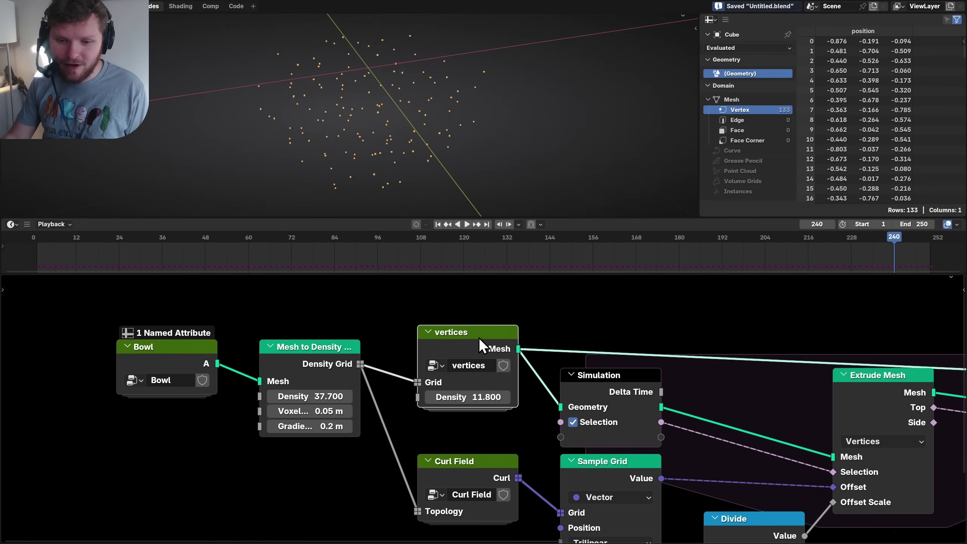
# Step: Expose the Merge by Distance node's Distance as an input of the vertices group and return to the main tree
pyautogui.press('Tab')
pyautogui.scroll(1, 518, 372)
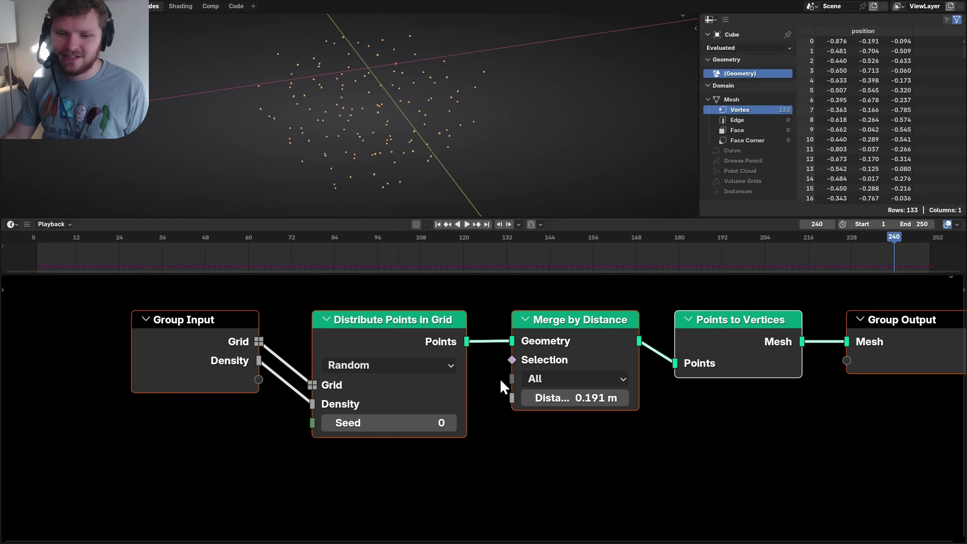
pyautogui.moveTo(425, 399)
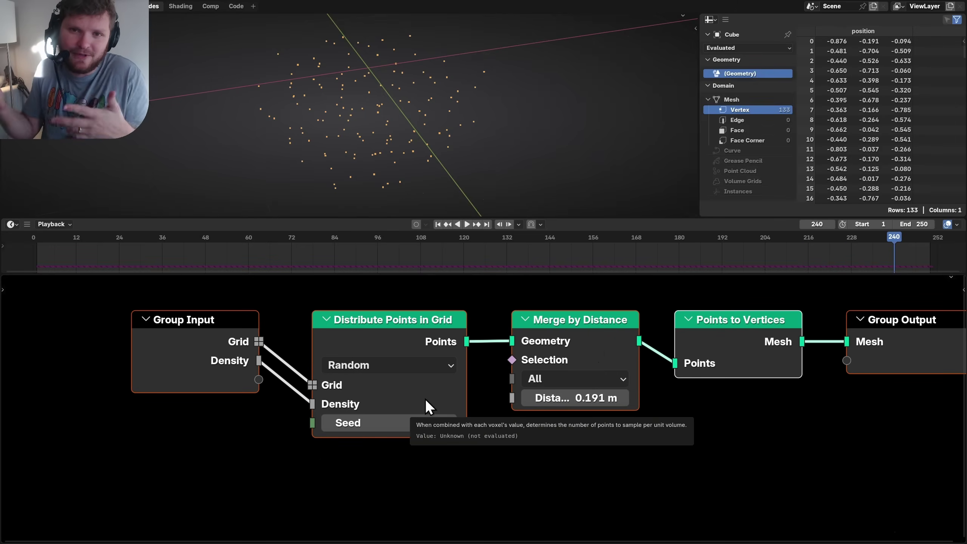
pyautogui.click(365, 433)
pyautogui.moveTo(365, 433); pyautogui.dragTo(364, 343)
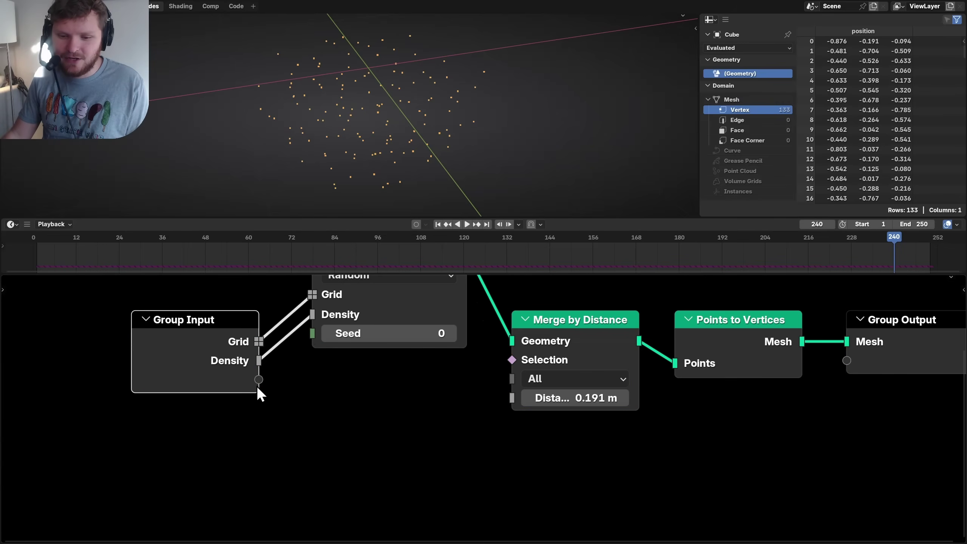
pyautogui.moveTo(502, 404); pyautogui.dragTo(514, 401)
pyautogui.press('Tab')
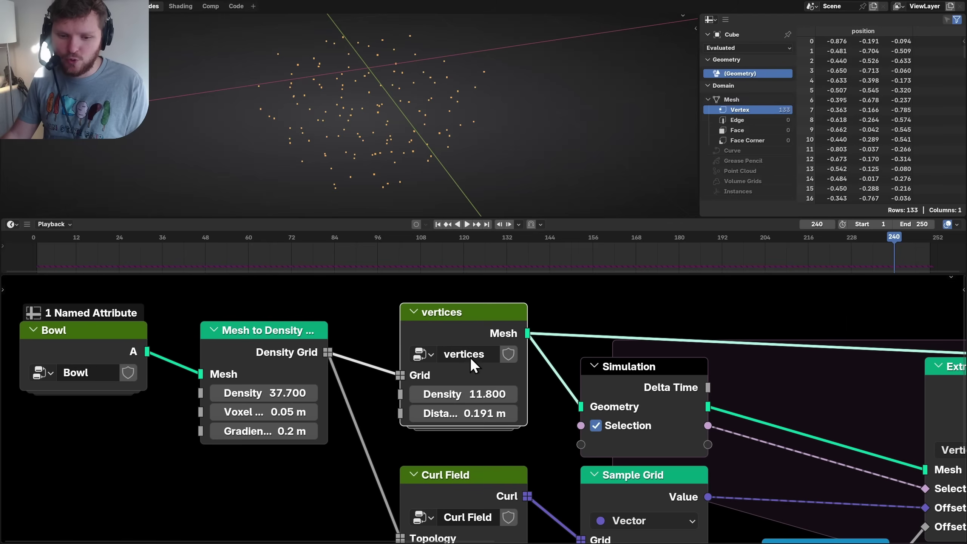
# Step: Set the vertices group's density to 50 and lower its merge distance to about 0.031 m
pyautogui.click(444, 394)
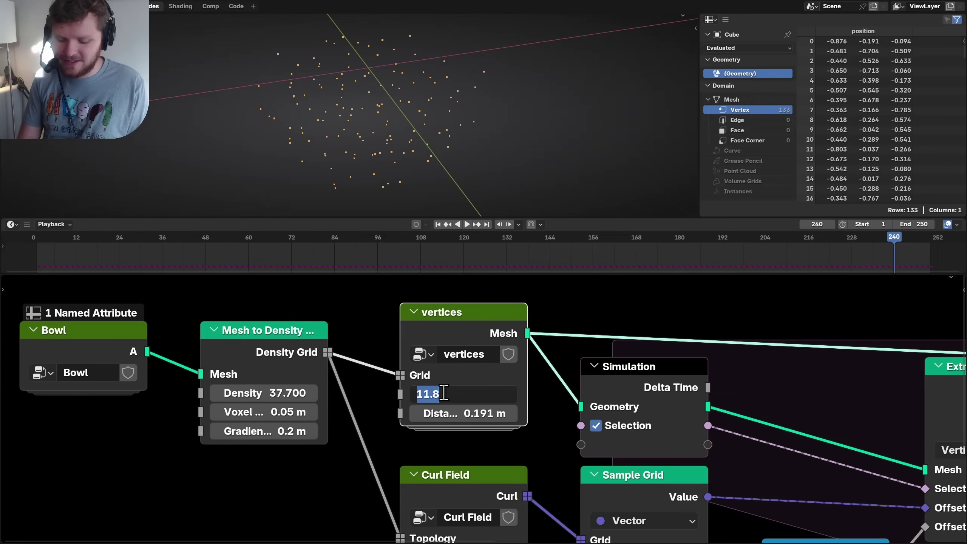
pyautogui.write('50')
pyautogui.press('Return')
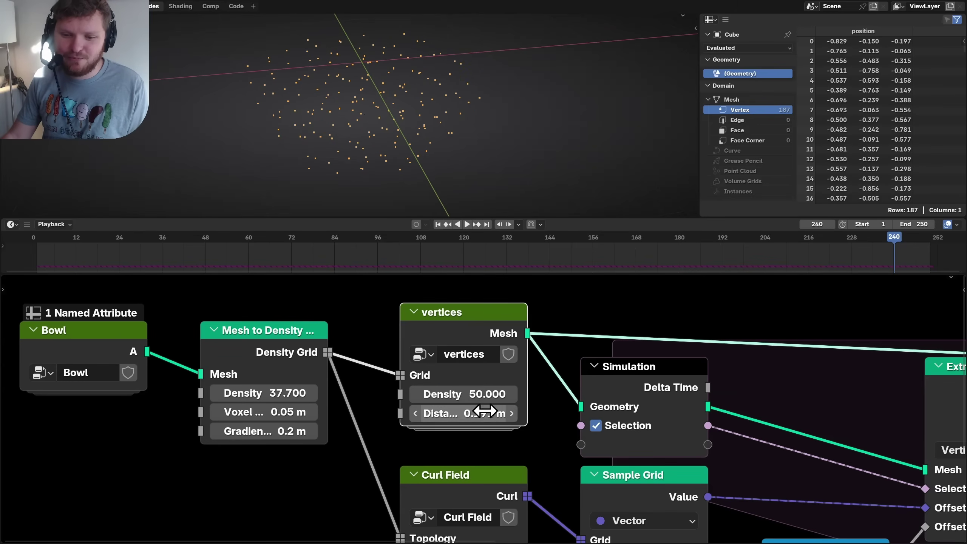
pyautogui.moveTo(464, 414); pyautogui.dragTo(422, 413)
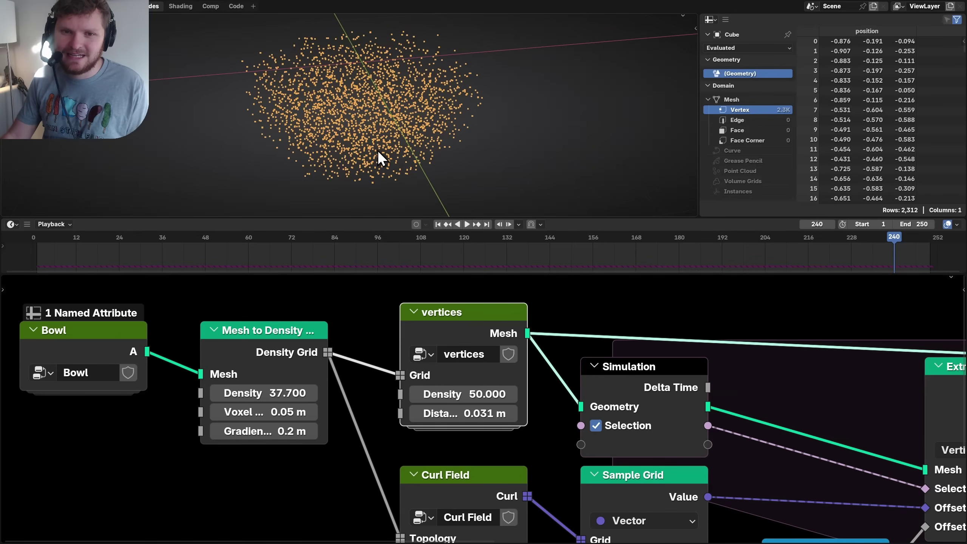
pyautogui.moveTo(378, 150); pyautogui.dragTo(403, 160, button='middle')
pyautogui.hotkey('ctrl', 'z')
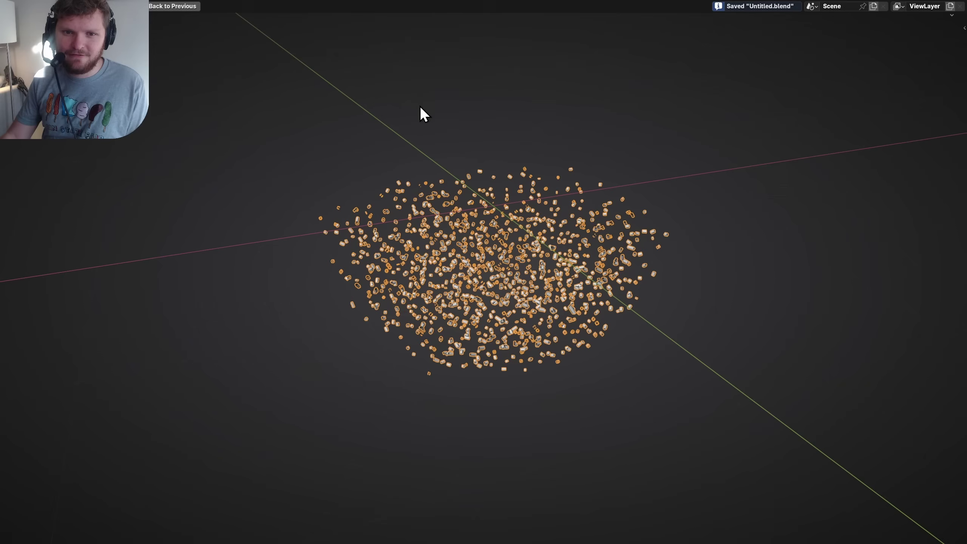
# Step: Play the tube simulation in a maximized viewport, examine the dense tubes up close, and restore the workspace
pyautogui.scroll(1, 541, 206)
pyautogui.scroll(1, 541, 205)
pyautogui.keyDown('shift'); pyautogui.moveTo(548, 214); pyautogui.dragTo(535, 201, button='middle'); pyautogui.keyUp('shift')
pyautogui.press('space')
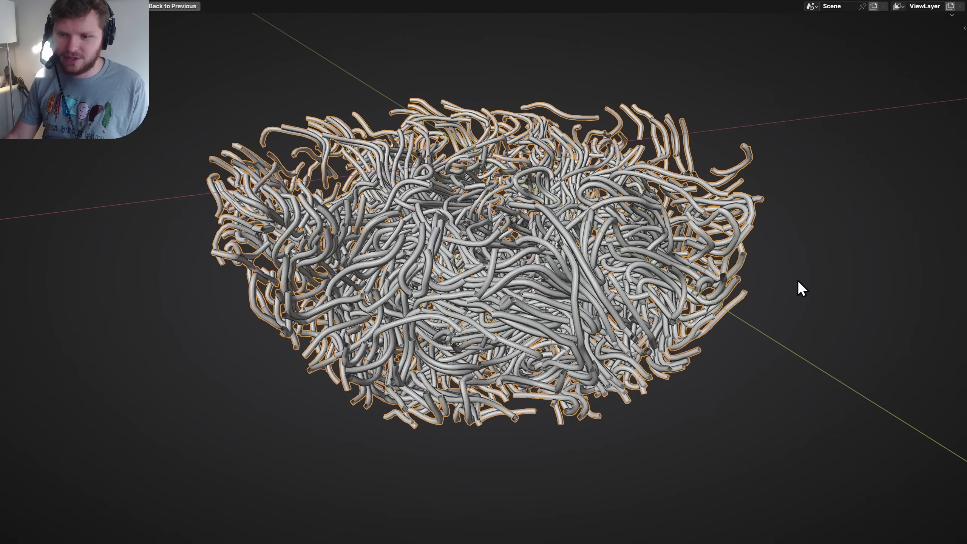
pyautogui.click(811, 292)
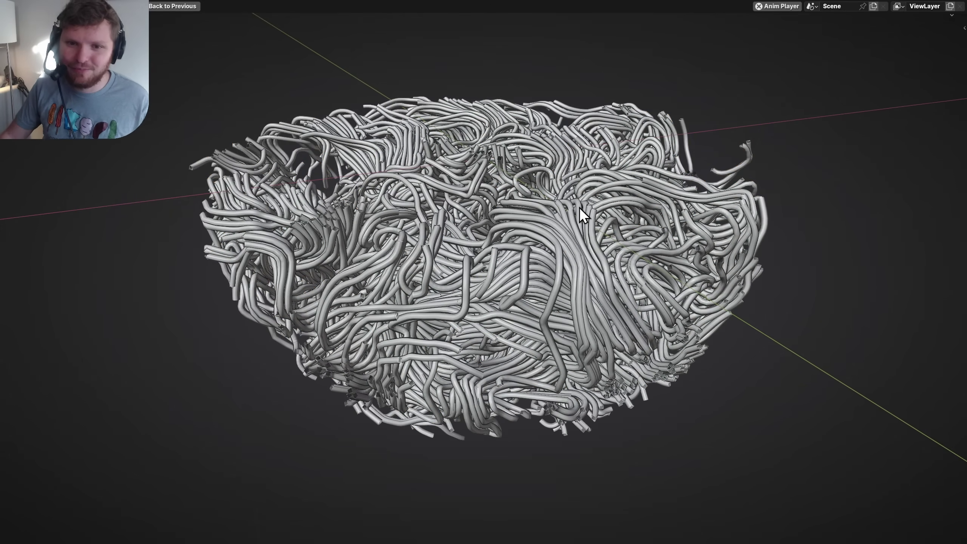
pyautogui.press('space')
pyautogui.scroll(6, 470, 212)
pyautogui.moveTo(526, 185); pyautogui.dragTo(423, 200, button='middle')
pyautogui.hotkey('ctrl', 'alt', 'space')
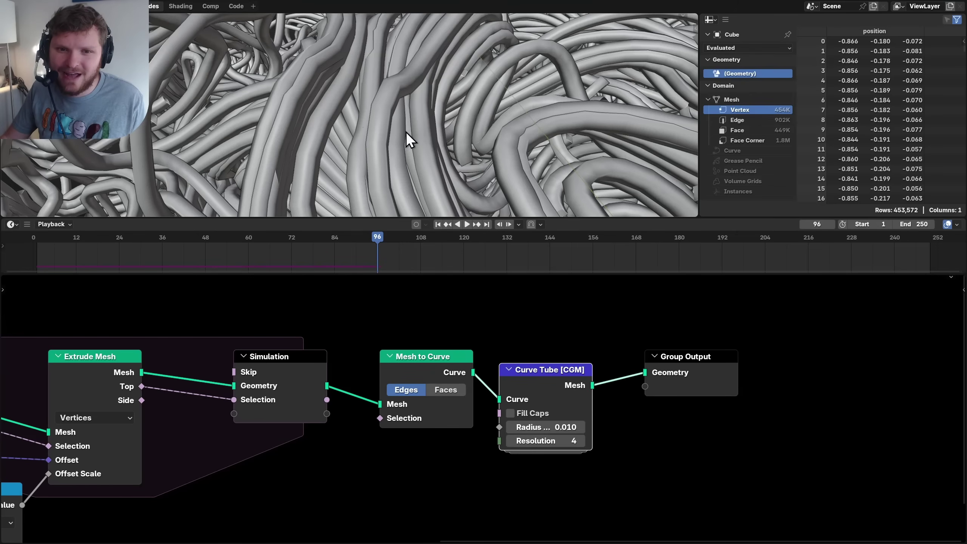
# Step: Try a thinner radius on the Curve Tube node, inspect the tubes in a maximized viewport, and restore the radius to 0.01
pyautogui.moveTo(357, 40); pyautogui.dragTo(444, 192, button='middle')
pyautogui.scroll(2, 486, 409)
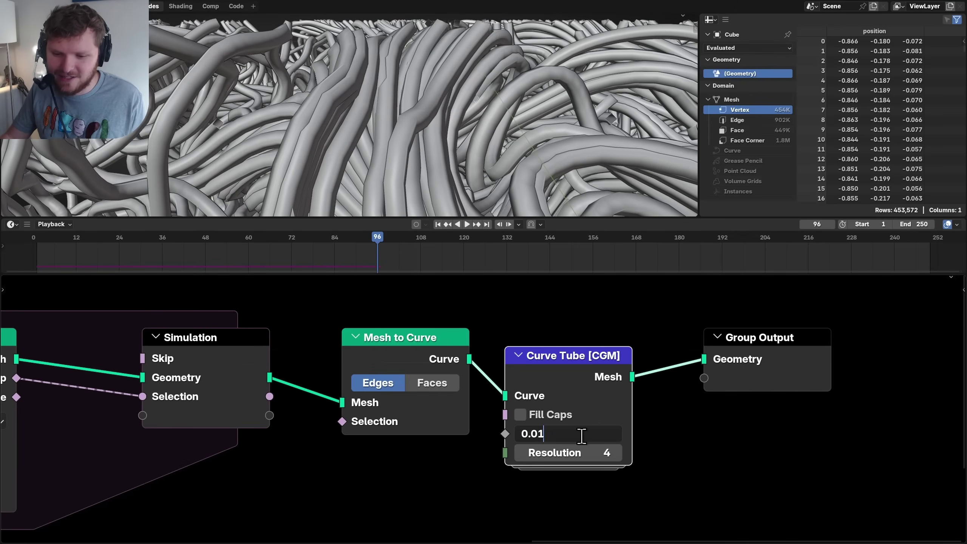
pyautogui.write('2')
pyautogui.press('Return')
pyautogui.hotkey('ctrl', 'space')
pyautogui.moveTo(461, 302); pyautogui.dragTo(485, 291, button='middle')
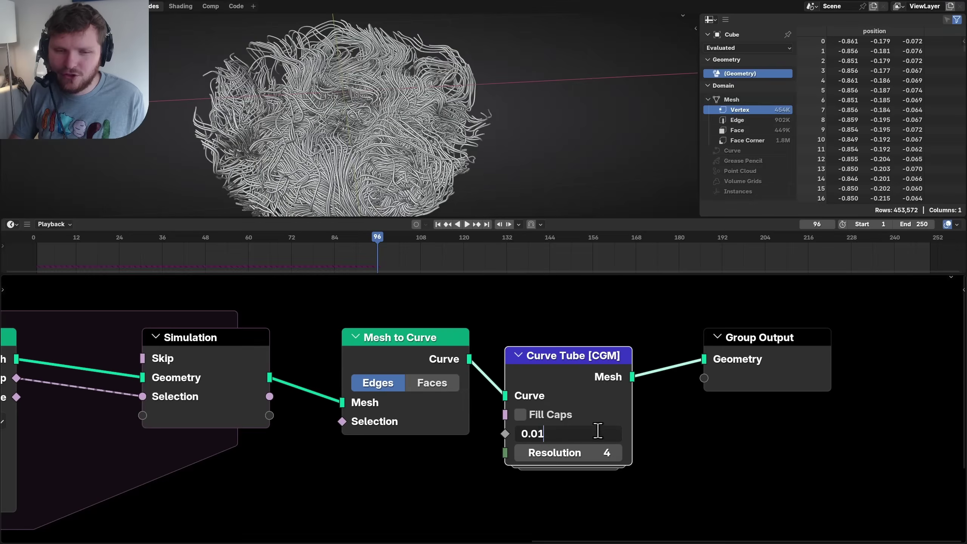
pyautogui.moveTo(595, 430); pyautogui.dragTo(596, 431)
# Step: Set the vertices group's merge distance to 0.1 m
pyautogui.scroll(-10, 478, 413)
pyautogui.moveTo(90, 396); pyautogui.dragTo(500, 388, button='middle')
pyautogui.scroll(10, 481, 396)
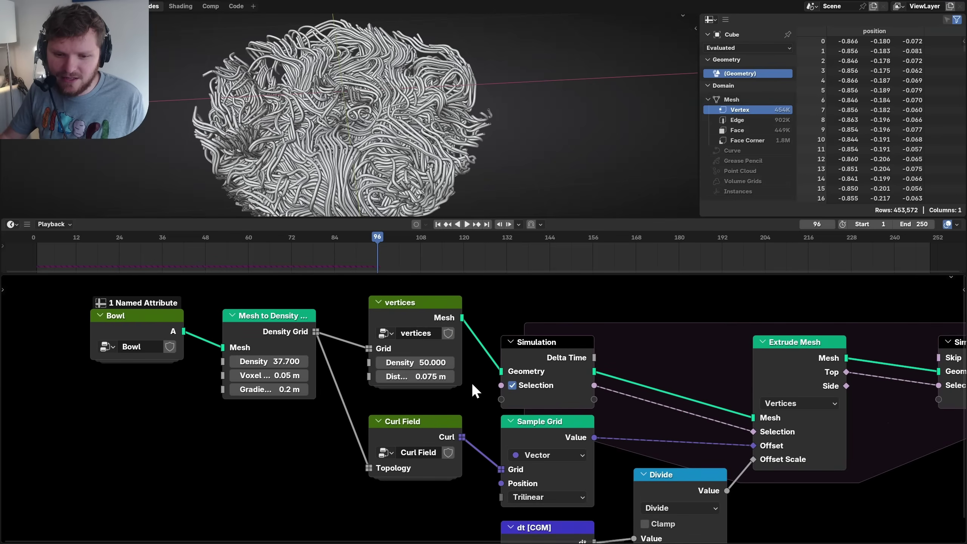
pyautogui.scroll(1, 453, 382)
pyautogui.click(388, 362)
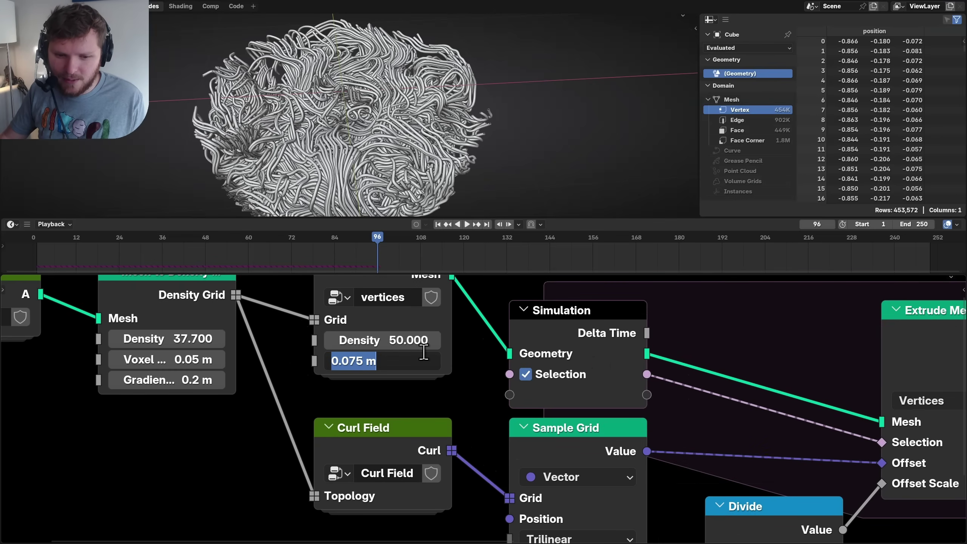
pyautogui.write('.1')
pyautogui.press('Return')
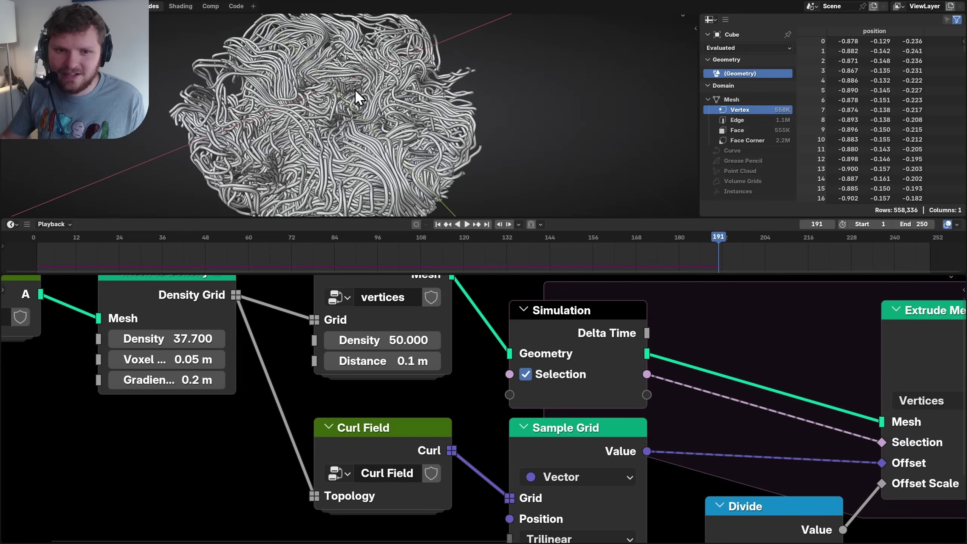
# Step: Duplicate the Bowl node to below the Curve Tube node and preview the copy through the Group Output
pyautogui.scroll(-3, 355, 89)
pyautogui.scroll(-3, 258, 365)
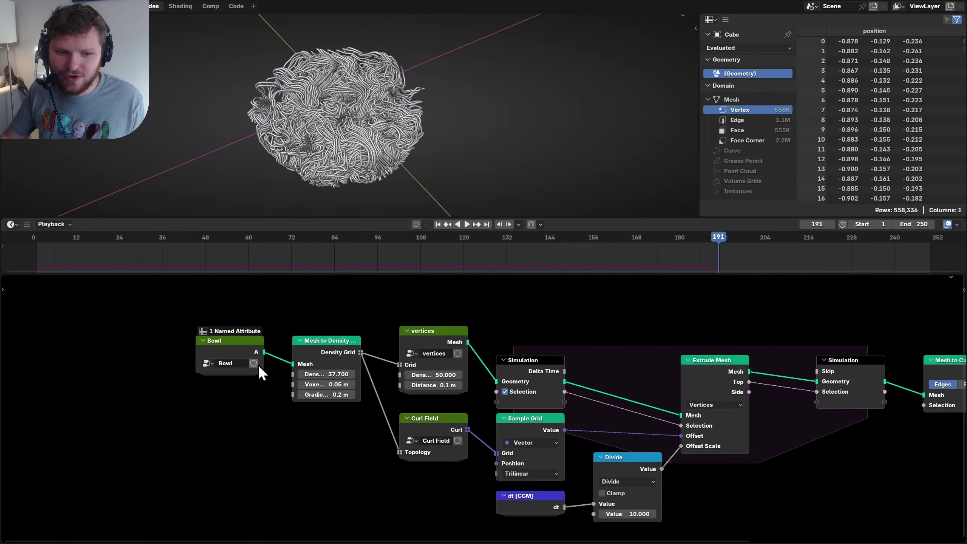
pyautogui.moveTo(226, 341); pyautogui.dragTo(637, 442)
pyautogui.keyDown('ctrl'); pyautogui.keyDown('shift'); pyautogui.click(596, 466); pyautogui.keyUp('shift'); pyautogui.keyUp('ctrl')
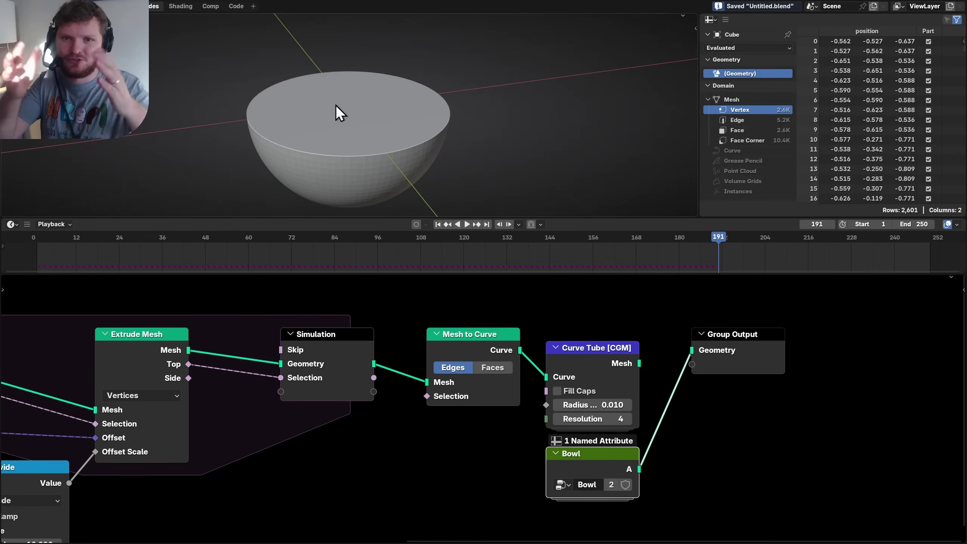
# Step: Inspect the bowl mesh in wireframe and solid shading in a maximized viewport, and restore the workspace
pyautogui.hotkey('ctrl', 'alt', 'space')
pyautogui.hotkey('shift', 'z')
pyautogui.moveTo(462, 216)
pyautogui.mouseDown(button='middle')
pyautogui.moveTo(447, 198)
pyautogui.moveTo(501, 343)
pyautogui.moveTo(465, 290)
pyautogui.moveTo(512, 444)
pyautogui.moveTo(435, 220)
pyautogui.mouseUp(button='middle')
pyautogui.press('z')
pyautogui.click(489, 215)
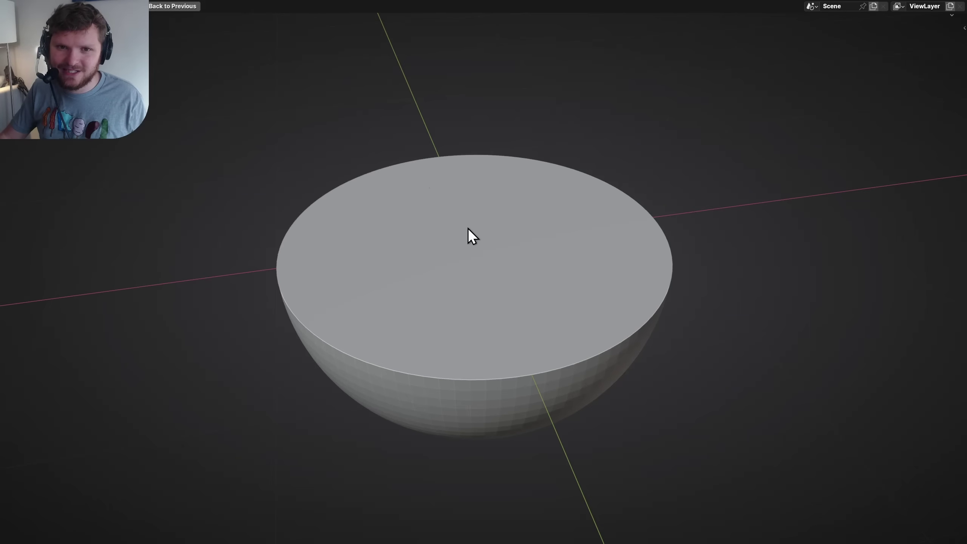
pyautogui.hotkey('ctrl', 'space')
# Step: Add an Is N-Gon [CGM] node and insert a Delete Geometry node between the Bowl copy and the Group Output
pyautogui.hotkey('shift', 'a')
pyautogui.write('is n')
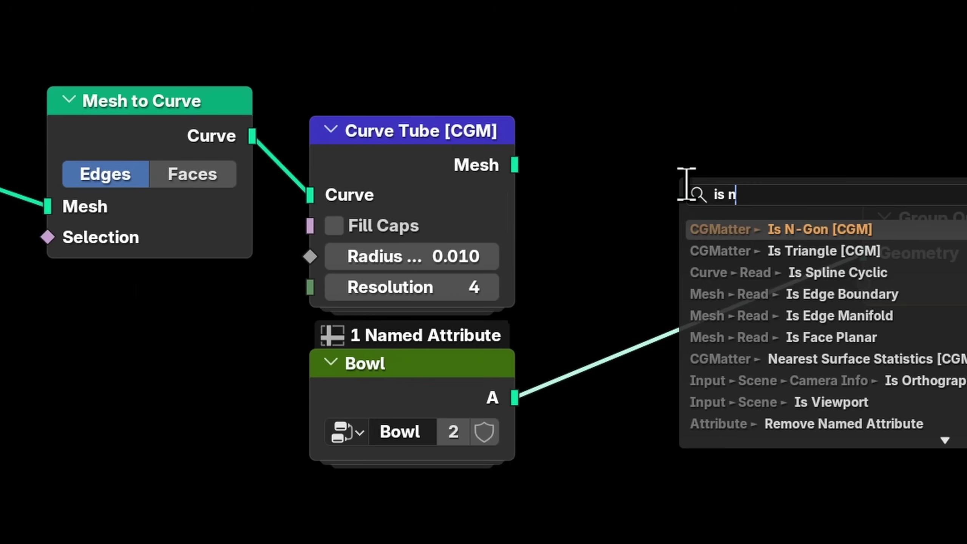
pyautogui.press('Return')
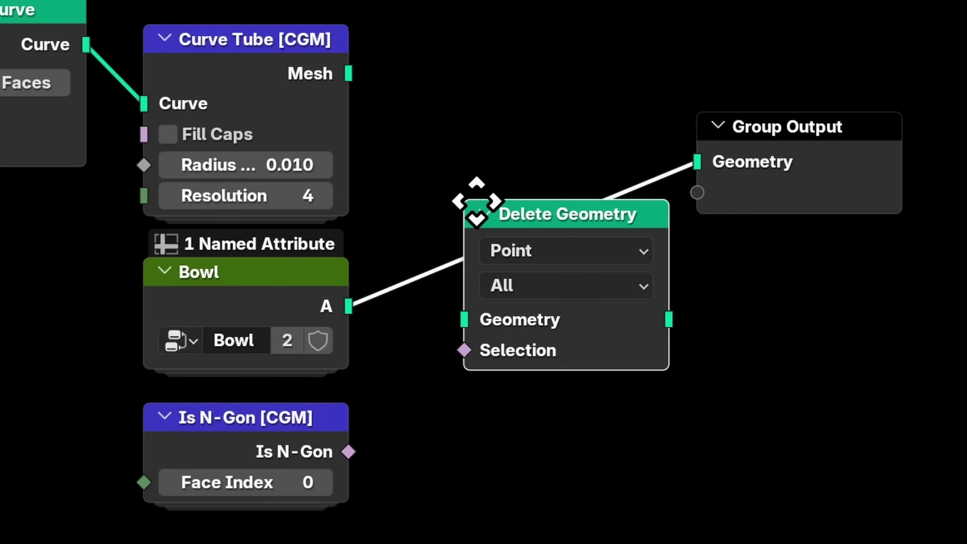
pyautogui.click(451, 207)
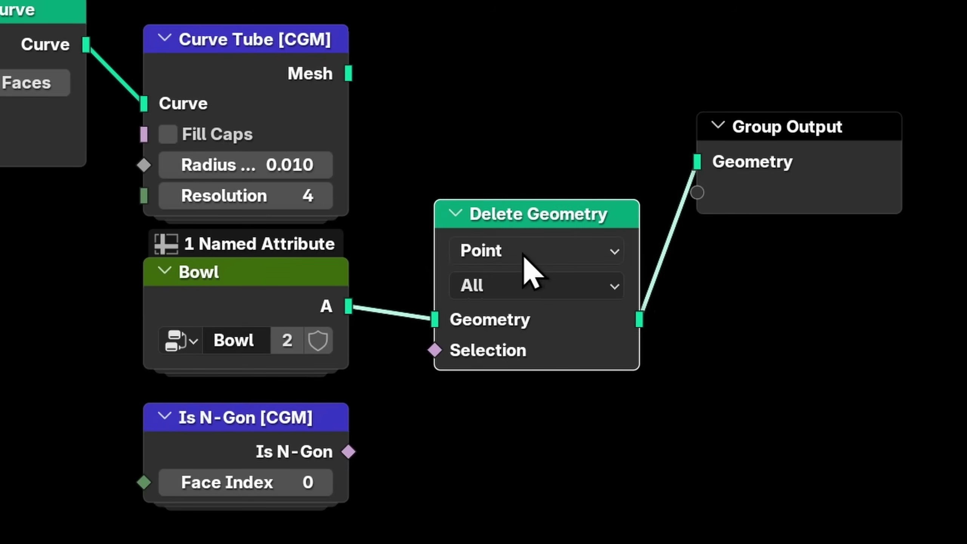
# Step: Set the Delete Geometry domain to Face and drive its selection with the Is N-Gon output
pyautogui.click(525, 259)
pyautogui.click(495, 382)
pyautogui.moveTo(348, 452); pyautogui.dragTo(427, 358)
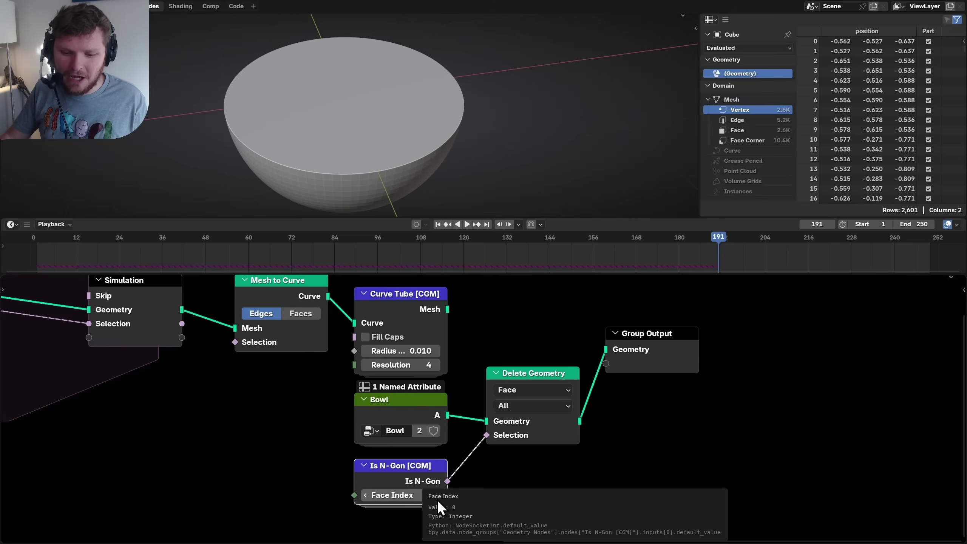
# Step: Try different Face Index values on the Is N-Gon node, ending at 3
pyautogui.click(323, 486)
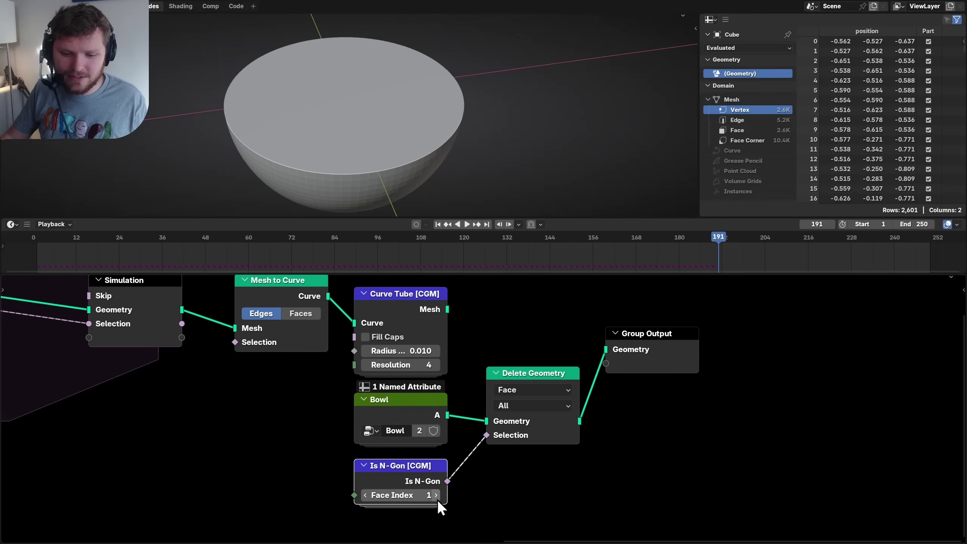
pyautogui.hotkey('ctrl', 'z')
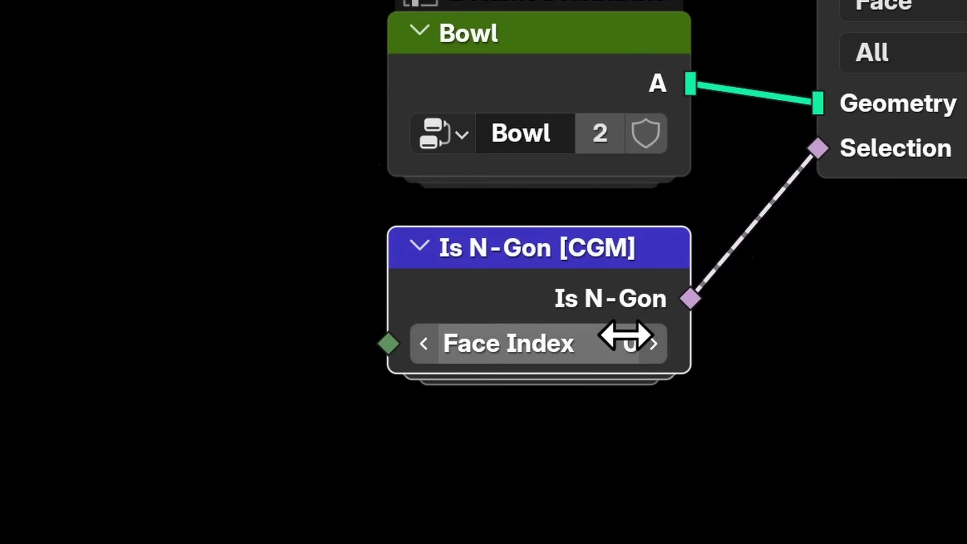
pyautogui.moveTo(625, 335); pyautogui.dragTo(654, 335)
# Step: Add an Index node and connect it to the Face Index input of the Is N-Gon node
pyautogui.hotkey('shift', 'a')
pyautogui.write('in')
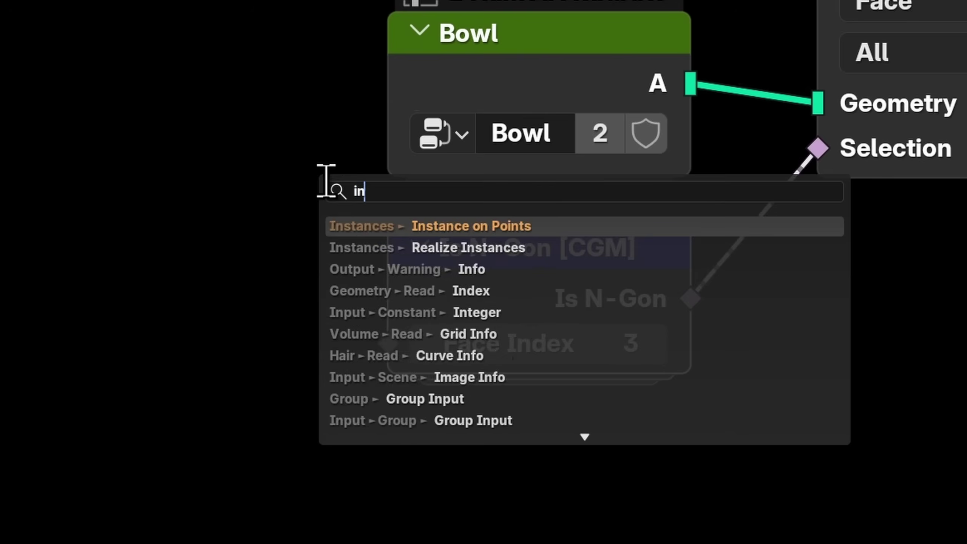
pyautogui.write('dex')
pyautogui.press('Return')
pyautogui.click(251, 287)
pyautogui.moveTo(259, 343); pyautogui.dragTo(390, 345)
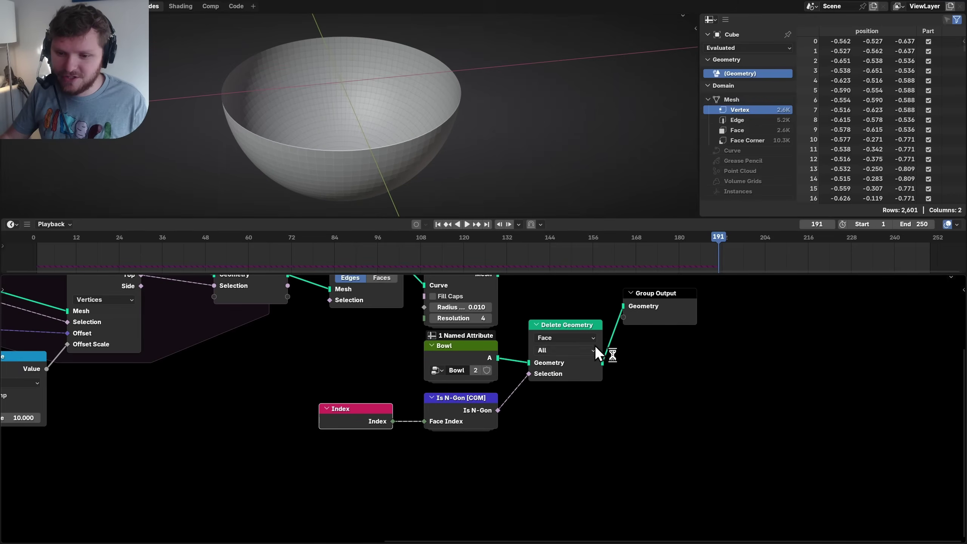
# Step: Insert a Soldify Extrude [CGM] node between Delete Geometry and the Group Output, with a Strength of 0.070
pyautogui.moveTo(594, 345); pyautogui.dragTo(456, 419, button='middle')
pyautogui.moveTo(515, 367); pyautogui.dragTo(610, 382)
pyautogui.hotkey('shift', 'a')
pyautogui.write('solli')
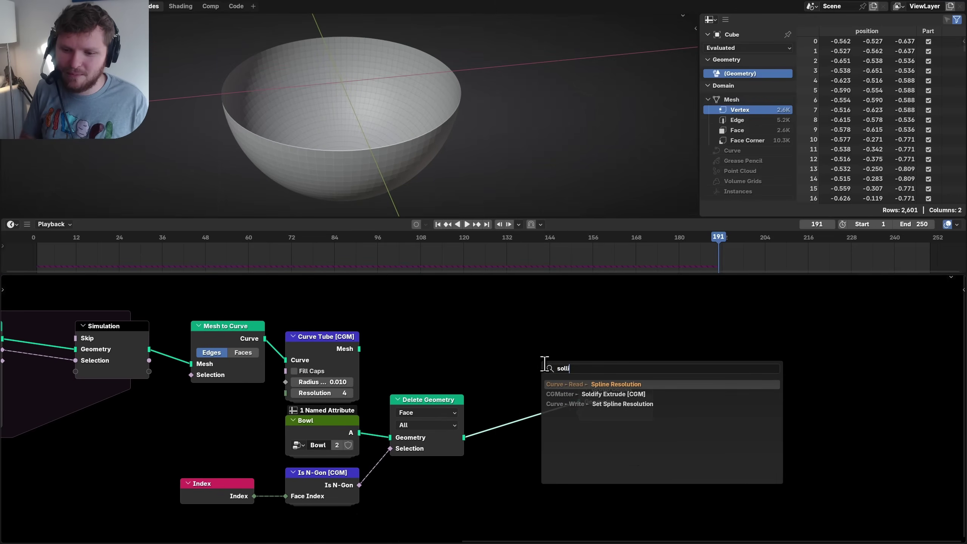
pyautogui.press('Down')
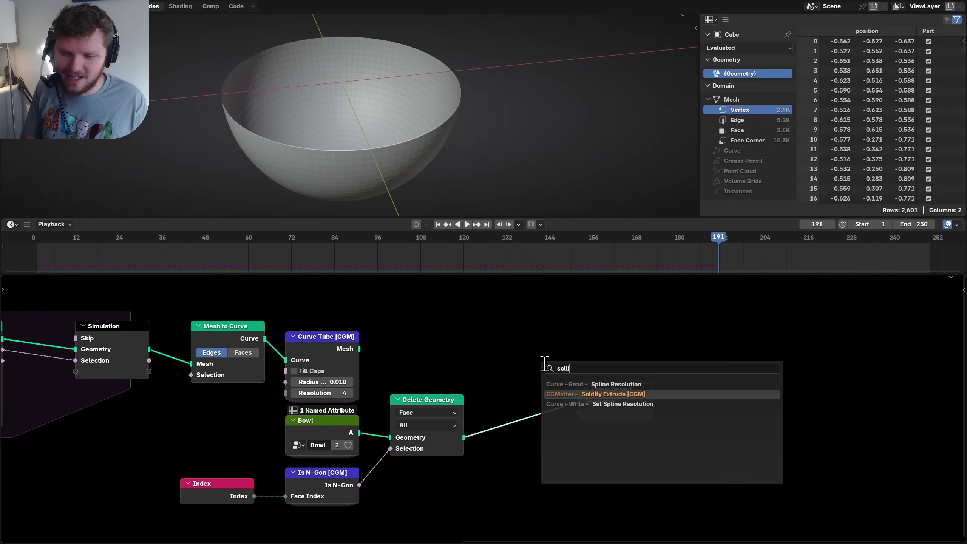
pyautogui.press('Return')
pyautogui.click(545, 366)
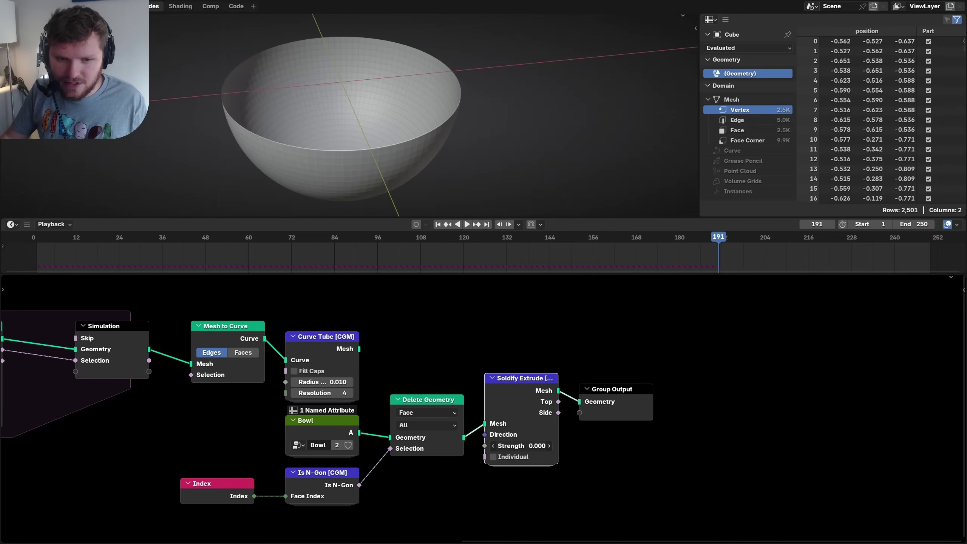
pyautogui.moveTo(521, 445)
pyautogui.mouseDown()
pyautogui.moveTo(545, 446)
pyautogui.moveTo(527, 445)
pyautogui.mouseUp()
# Step: Join the Curve Tube output with the solidified bowl and view the filled bowl from above
pyautogui.keyDown('alt'); pyautogui.keyDown('shift'); pyautogui.click(322, 349); pyautogui.keyUp('shift'); pyautogui.keyUp('alt')
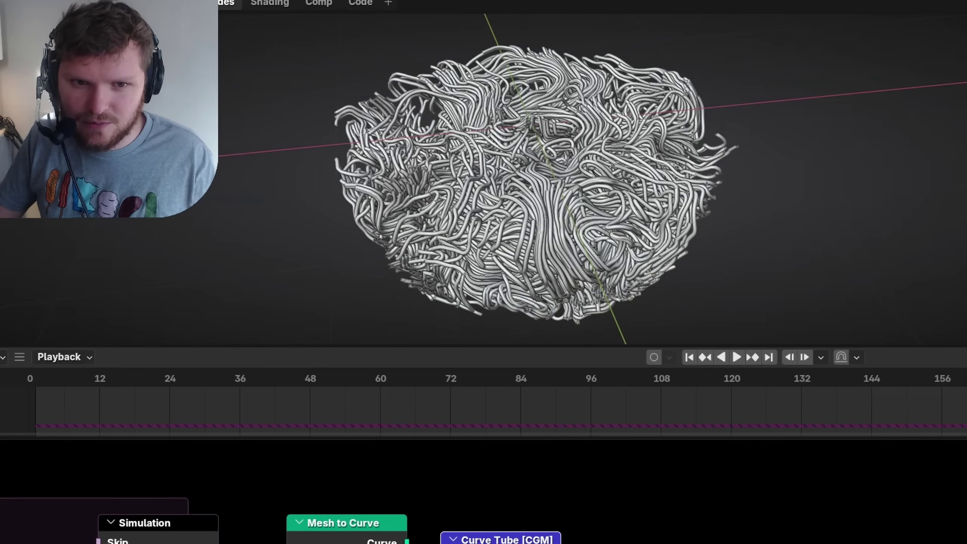
pyautogui.keyDown('alt'); pyautogui.keyDown('shift'); pyautogui.click(521, 391); pyautogui.keyUp('shift'); pyautogui.keyUp('alt')
pyautogui.moveTo(432, 149); pyautogui.dragTo(518, 130, button='middle')
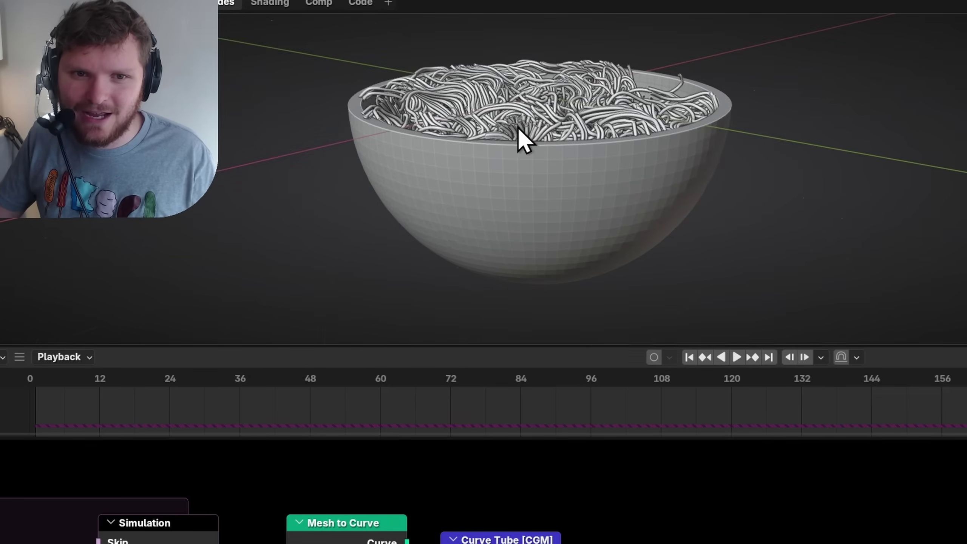
pyautogui.keyDown('shift'); pyautogui.moveTo(518, 91); pyautogui.dragTo(518, 256, button='middle'); pyautogui.keyUp('shift')
pyautogui.scroll(2, 510, 177)
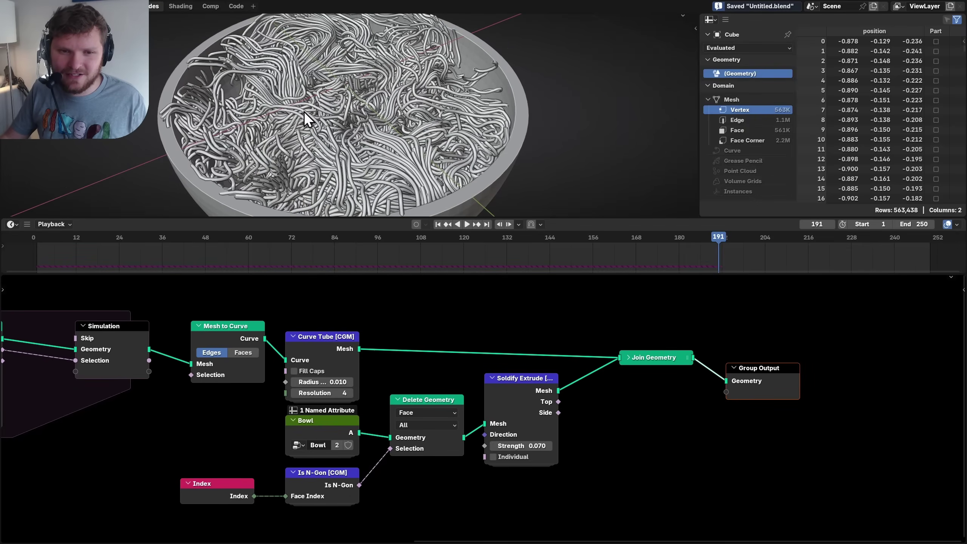
# Step: Move the tube and bowl nodes away from Mesh to Curve, and preview the Mesh to Curve, Curve Tube and Join Geometry outputs
pyautogui.moveTo(827, 488); pyautogui.dragTo(432, 331)
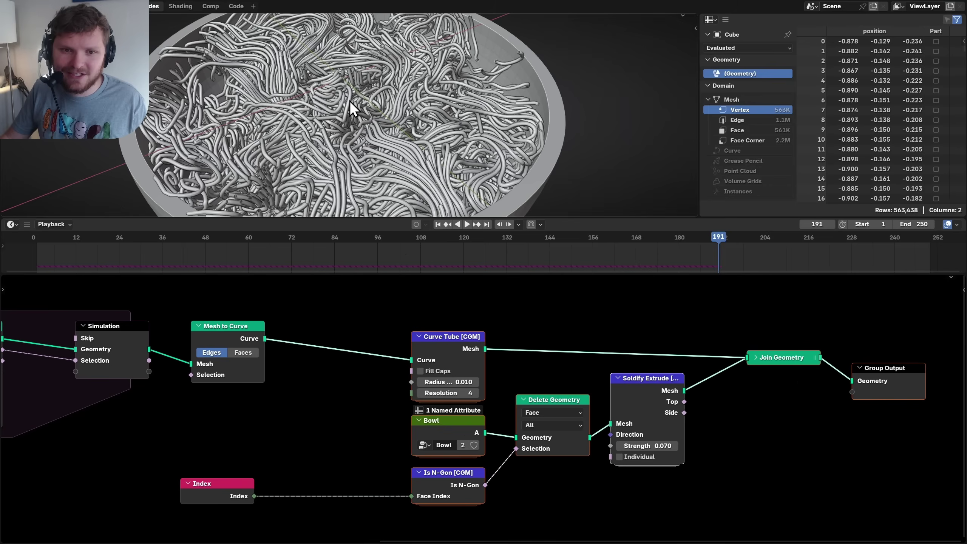
pyautogui.keyDown('ctrl'); pyautogui.keyDown('shift'); pyautogui.click(216, 346); pyautogui.keyUp('shift'); pyautogui.keyUp('ctrl')
pyautogui.keyDown('ctrl'); pyautogui.keyDown('shift'); pyautogui.click(449, 351); pyautogui.keyUp('shift'); pyautogui.keyUp('ctrl')
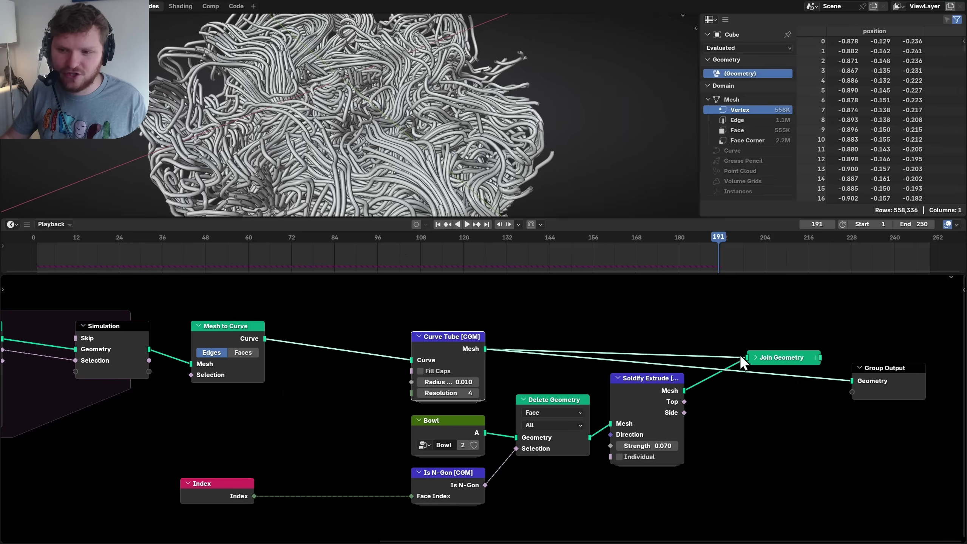
pyautogui.keyDown('ctrl'); pyautogui.keyDown('shift'); pyautogui.click(798, 362); pyautogui.keyUp('shift'); pyautogui.keyUp('ctrl')
# Step: Insert a Fillet Curve node between Mesh to Curve and Curve Tube
pyautogui.scroll(2, 392, 364)
pyautogui.hotkey('shift', 'a')
pyautogui.write('fill')
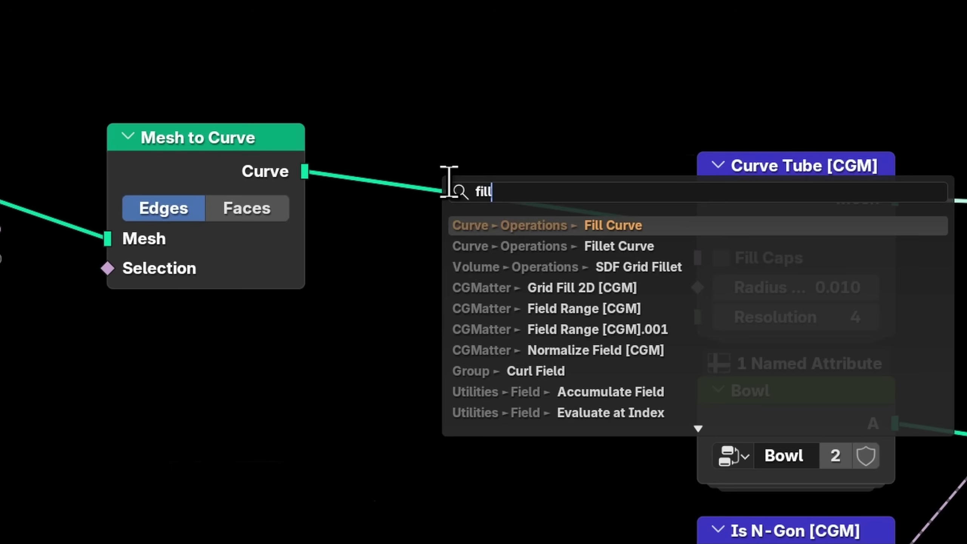
pyautogui.press('Down')
pyautogui.press('Return')
pyautogui.click(388, 130)
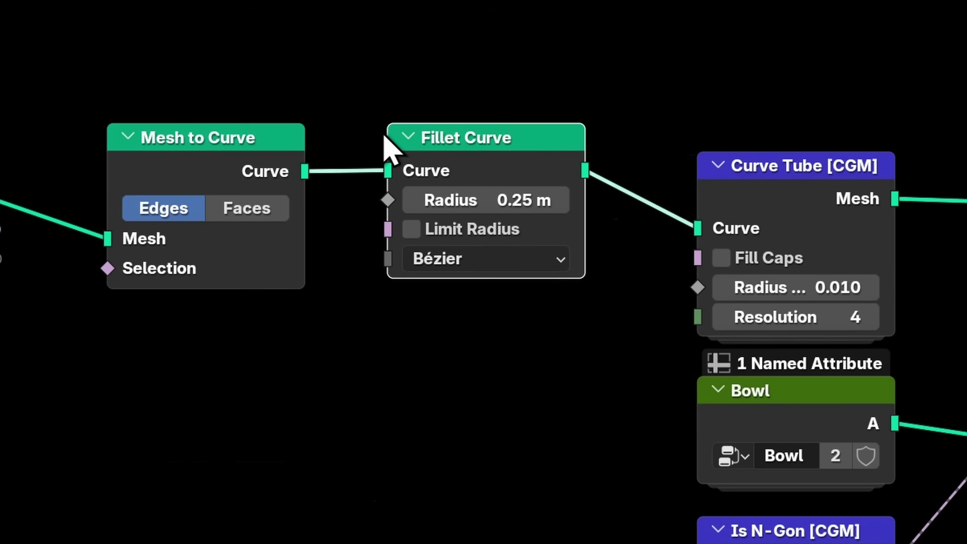
# Step: Enable Limit Radius on the Fillet Curve, use Poly mode with a Count of 3, and undo the radius change
pyautogui.click(418, 231)
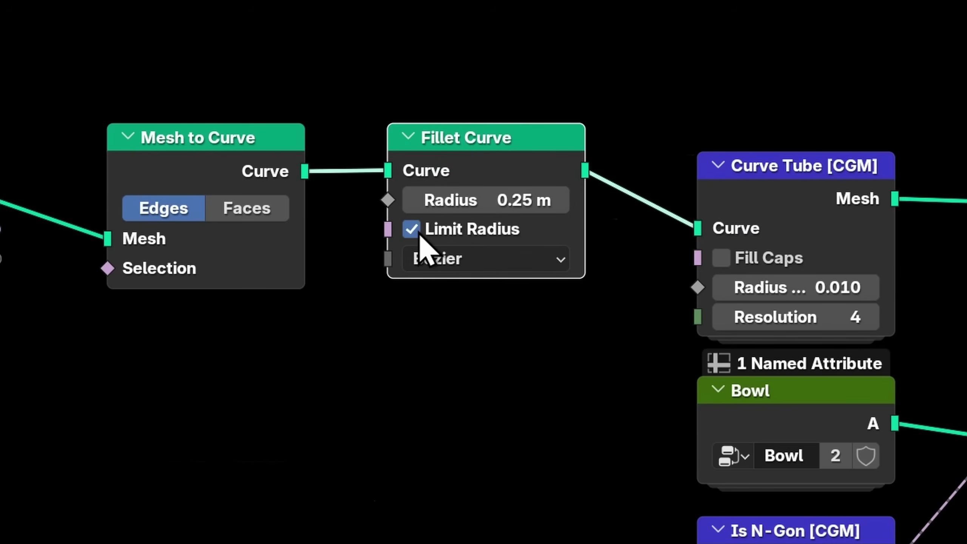
pyautogui.click(438, 256)
pyautogui.click(451, 360)
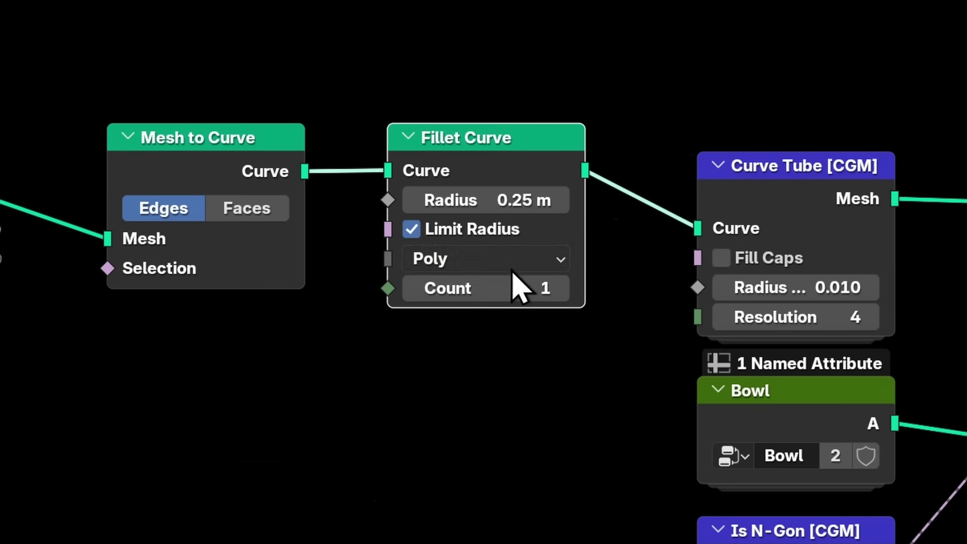
pyautogui.click(565, 288)
pyautogui.click(567, 289)
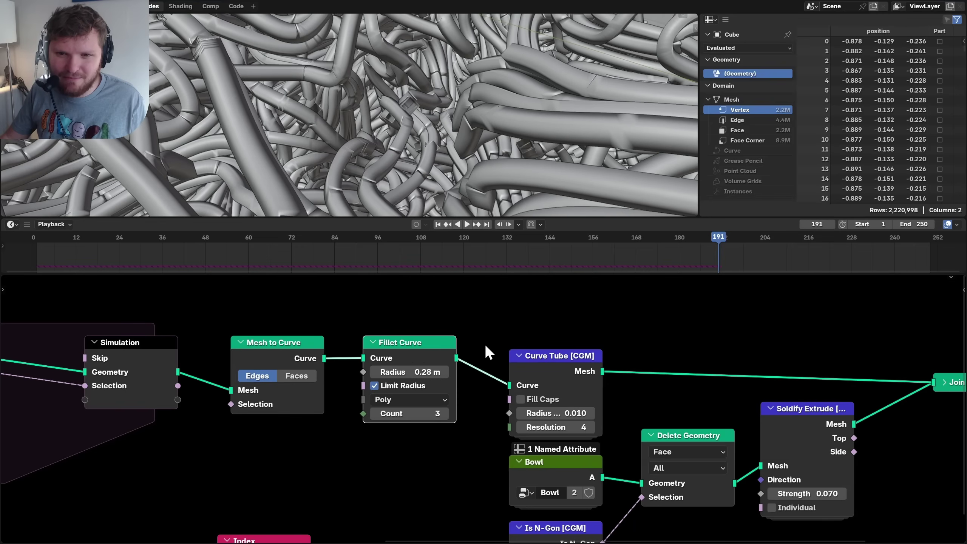
pyautogui.hotkey('ctrl', 'z')
# Step: Insert a Merge Curve [CGM] node between Fillet Curve and Curve Tube
pyautogui.scroll(-7, 485, 344)
pyautogui.moveTo(805, 493); pyautogui.dragTo(667, 473, button='middle')
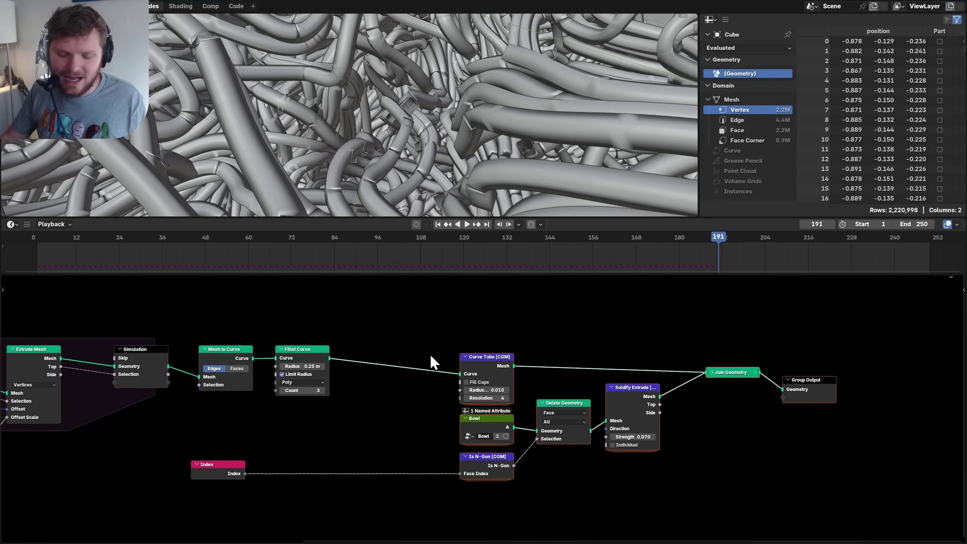
pyautogui.scroll(7, 429, 354)
pyautogui.moveTo(360, 355); pyautogui.dragTo(474, 405, button='middle')
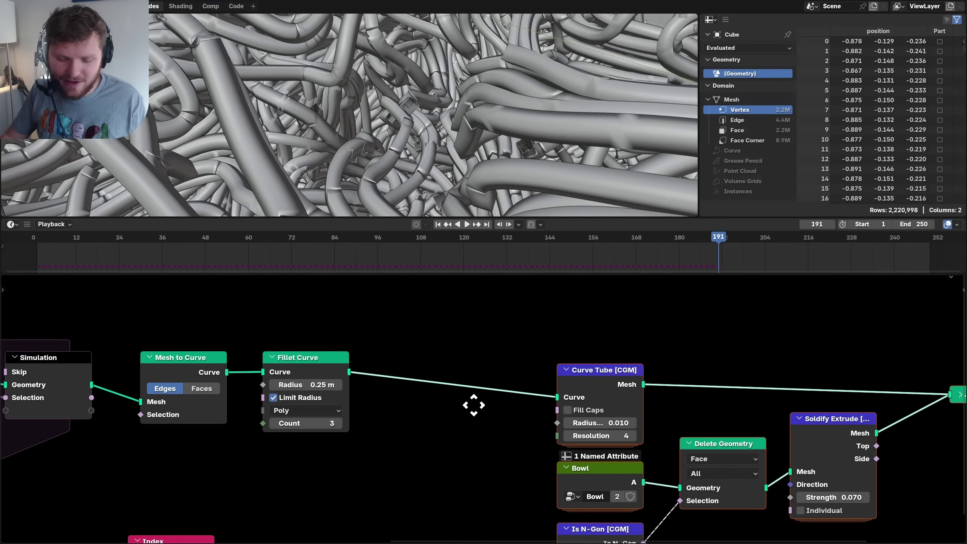
pyautogui.click(474, 405)
pyautogui.hotkey('shift', 'a')
pyautogui.moveTo(474, 404)
pyautogui.write('merge c')
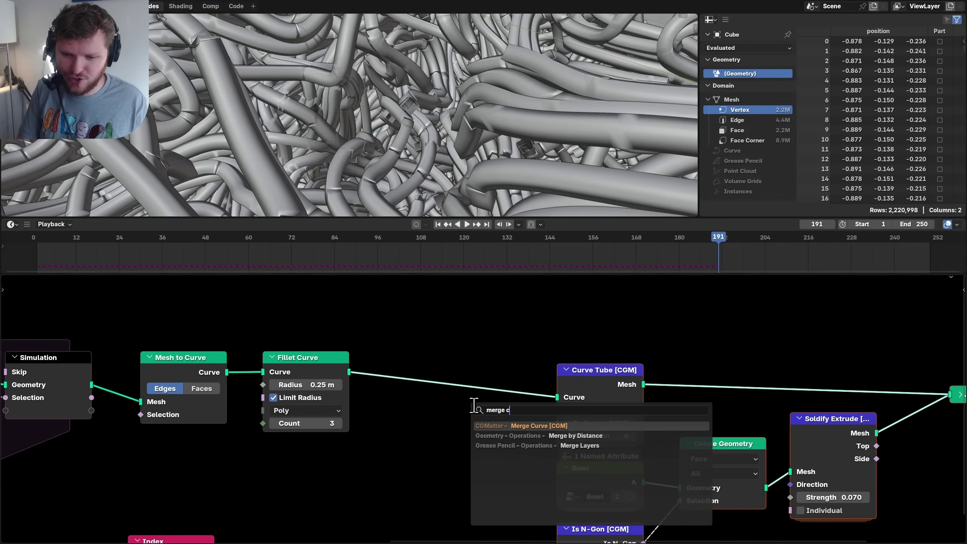
pyautogui.write('u')
pyautogui.press('Return')
pyautogui.click(420, 371)
# Step: Check inside the Bowl group, then collapse the bowl, face deletion and extrude nodes into a group named solidified bowl
pyautogui.scroll(-5, 390, 140)
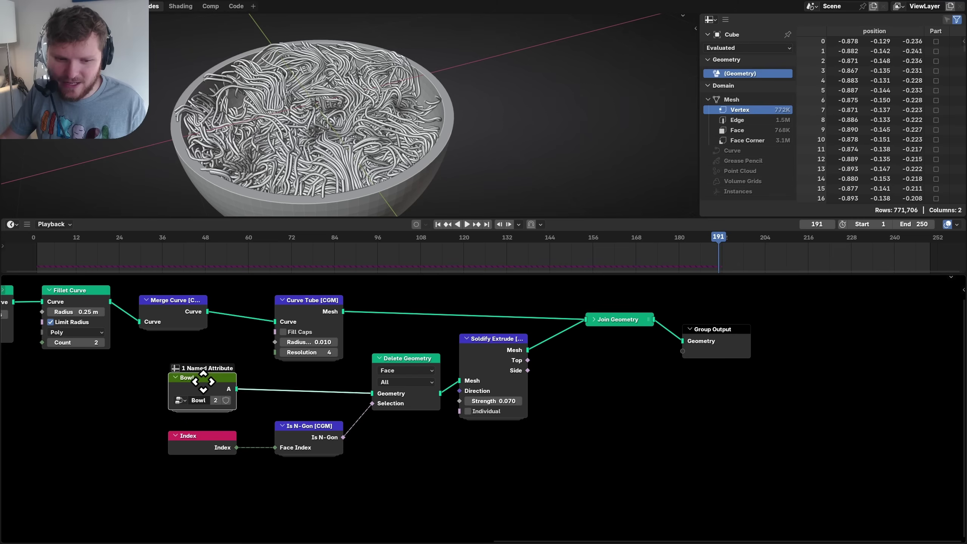
pyautogui.moveTo(209, 374); pyautogui.dragTo(312, 376)
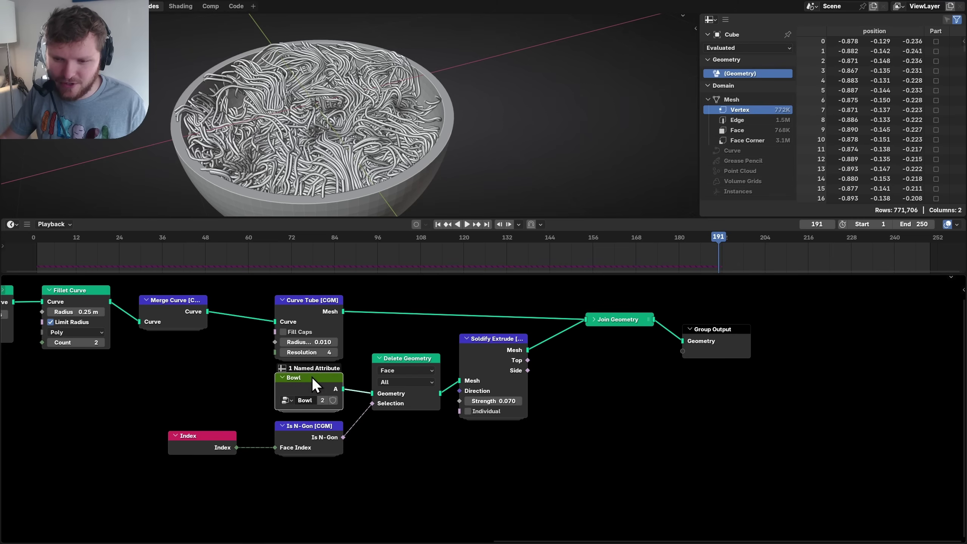
pyautogui.press('Tab')
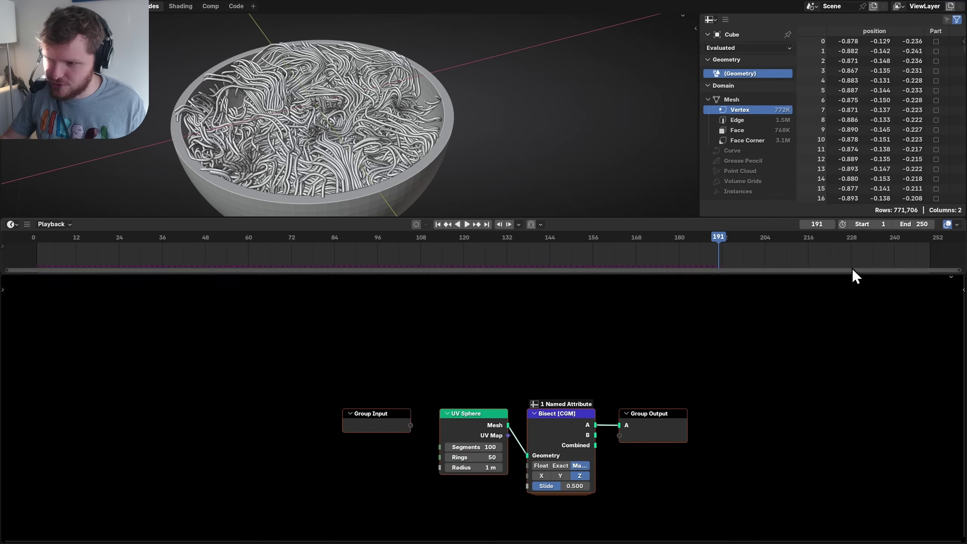
pyautogui.press('Tab')
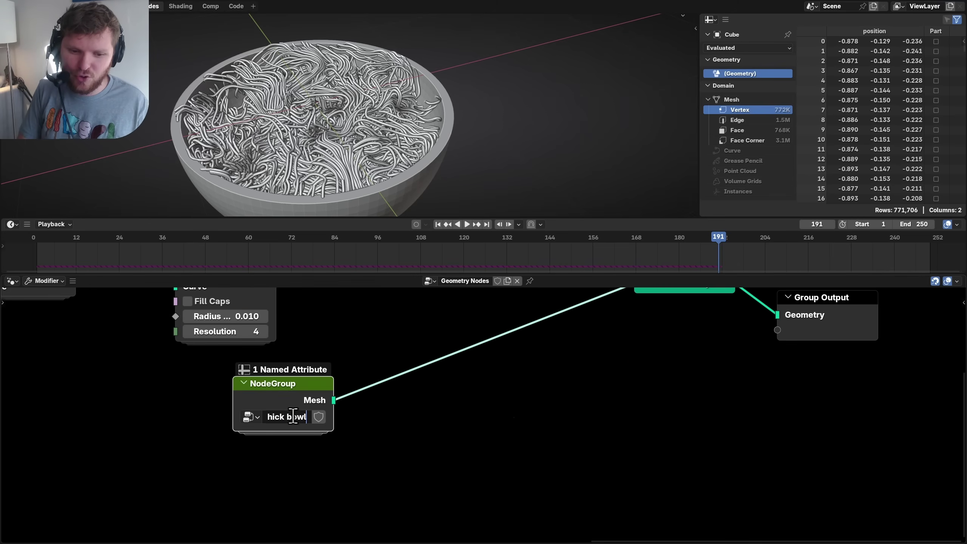
pyautogui.press('Return')
pyautogui.moveTo(334, 384); pyautogui.dragTo(361, 383)
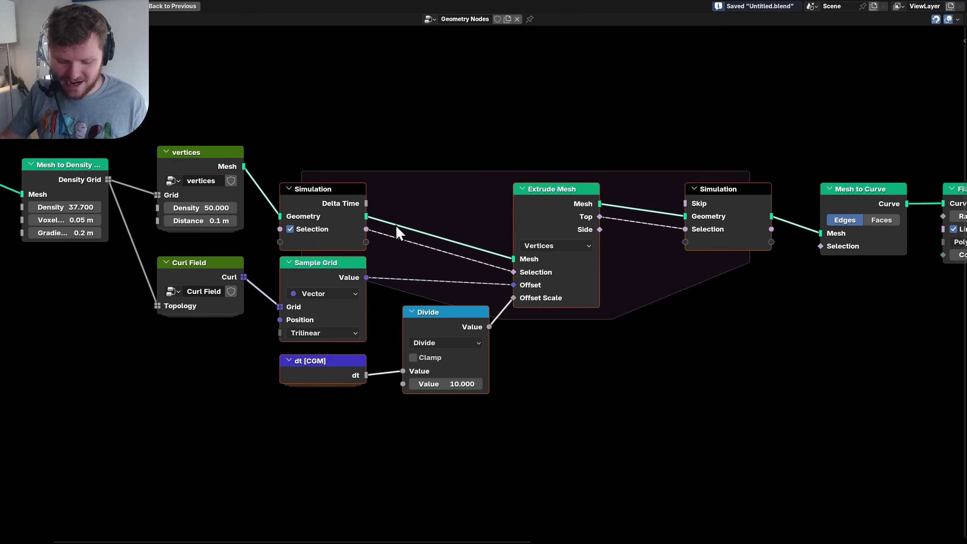
# Step: Group the simulation zone nodes as simulation and expose the Divide node's second value as a shrink input
pyautogui.hotkey('ctrl', 'g')
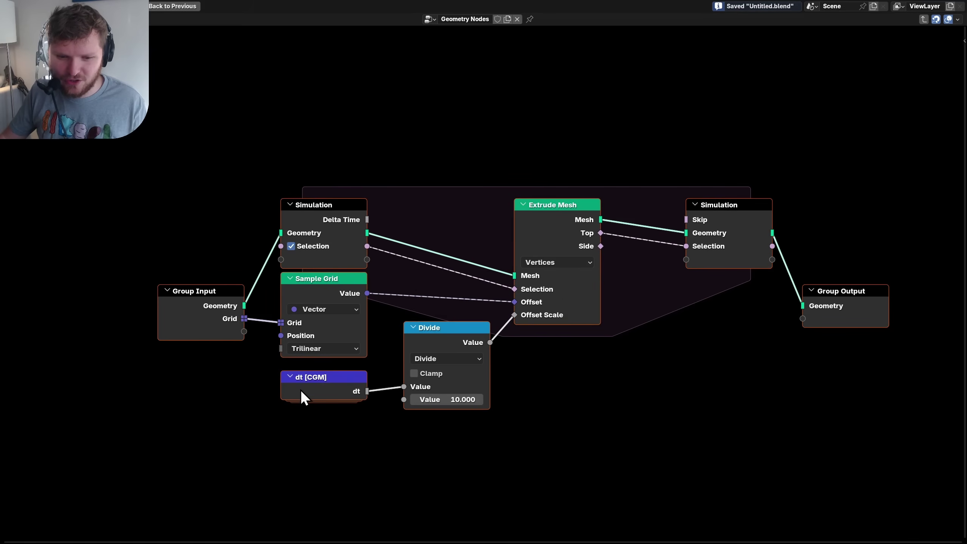
pyautogui.hotkey('shift', 'd')
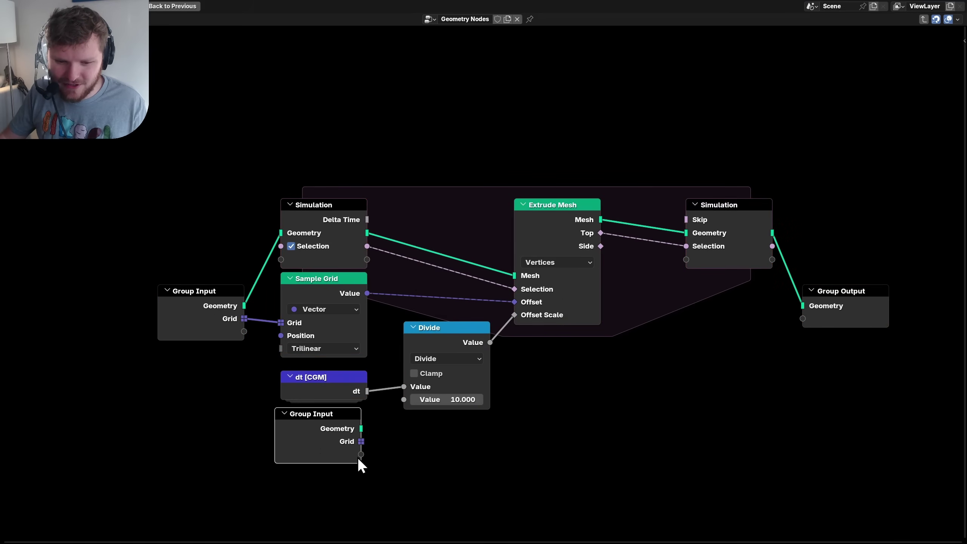
pyautogui.moveTo(410, 395); pyautogui.dragTo(405, 398)
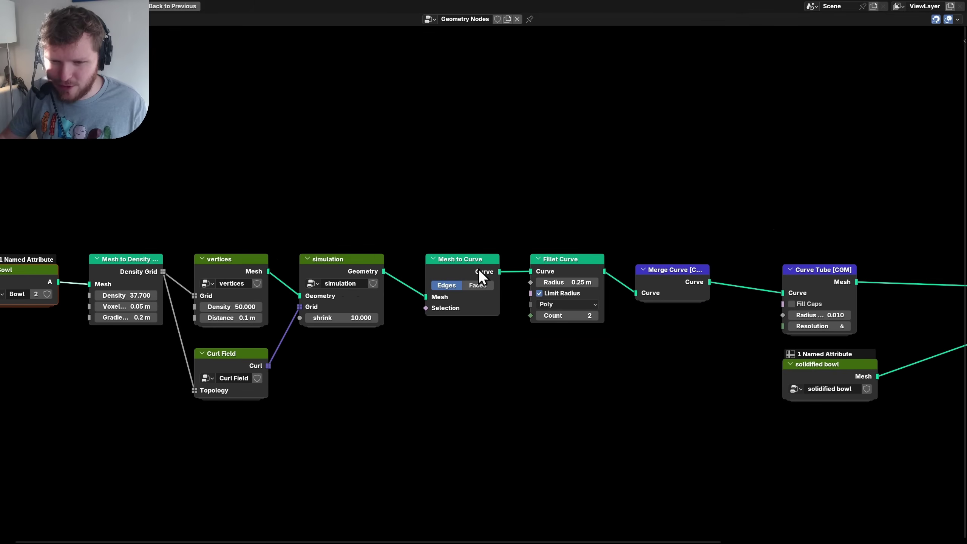
# Step: Review the whole node chain, restore the workspace from the maximized editor, and save the file
pyautogui.moveTo(620, 318); pyautogui.dragTo(281, 320, button='middle')
pyautogui.scroll(-1, 504, 314)
pyautogui.moveTo(371, 351); pyautogui.dragTo(607, 342, button='middle')
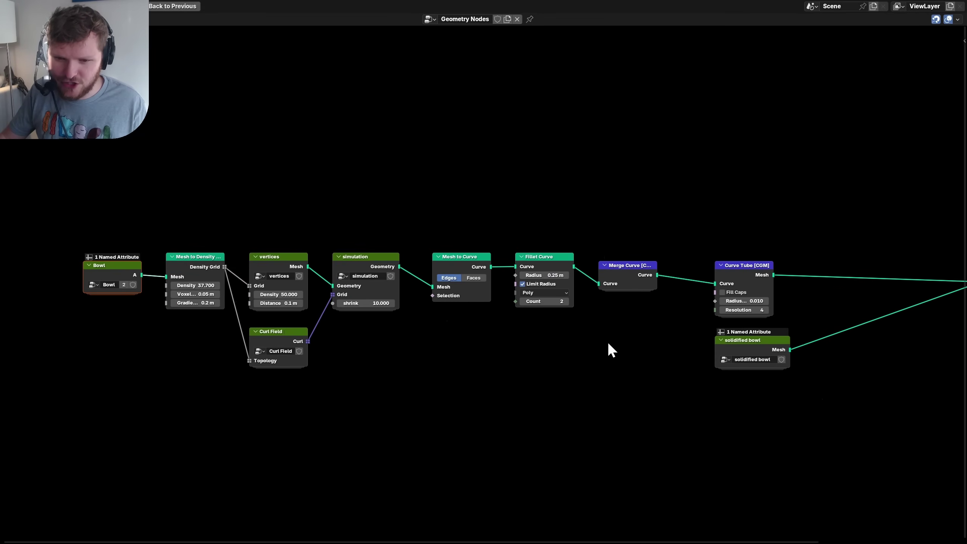
pyautogui.hotkey('ctrl', 'space')
pyautogui.moveTo(479, 89); pyautogui.dragTo(490, 117, button='middle')
pyautogui.hotkey('ctrl', 's')
# Step: Insert a Delete Geometry node between Mesh to Curve and Fillet Curve, with its domain set to Spline
pyautogui.moveTo(521, 378); pyautogui.dragTo(406, 367, button='middle')
pyautogui.scroll(5, 322, 366)
pyautogui.hotkey('shift', 'a')
pyautogui.write('del')
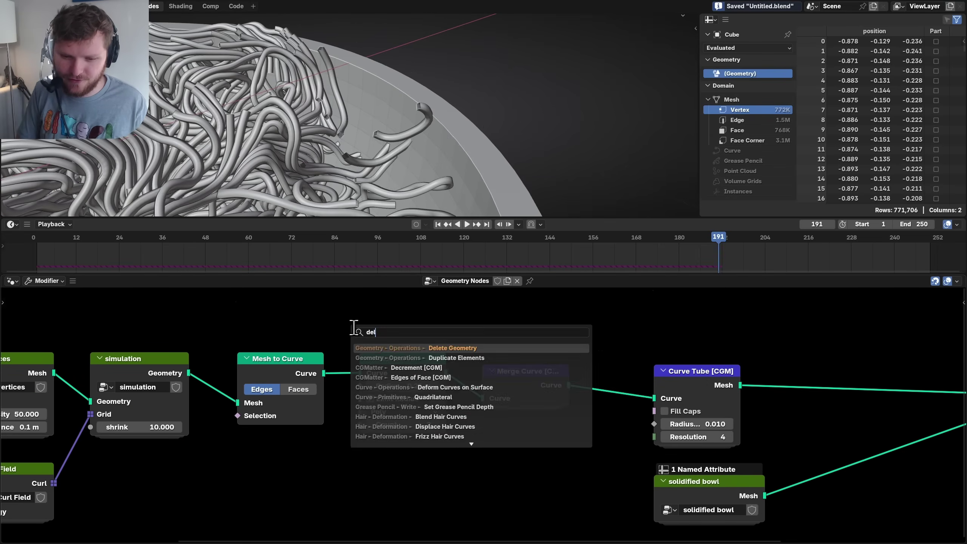
pyautogui.press('Return')
pyautogui.click(337, 359)
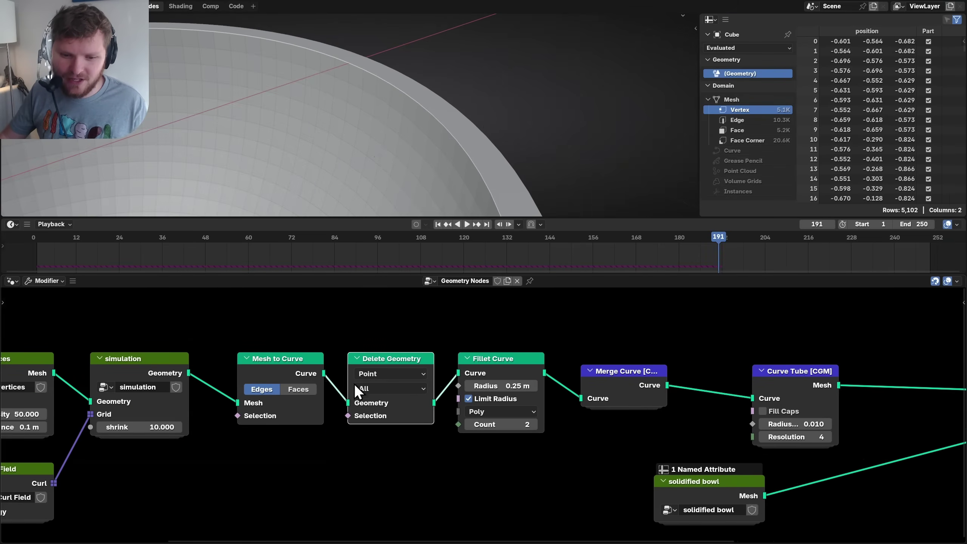
pyautogui.scroll(2, 354, 384)
pyautogui.click(330, 352)
pyautogui.click(320, 455)
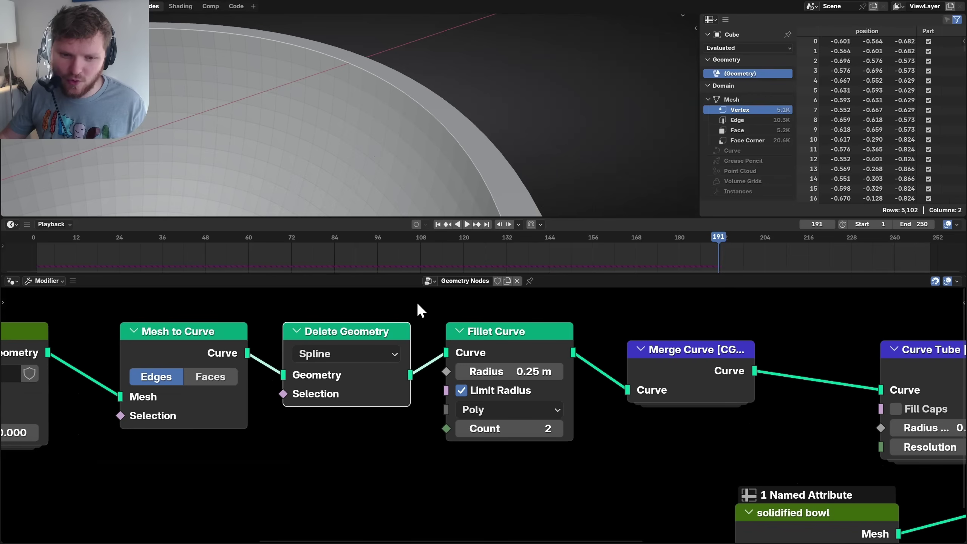
pyautogui.scroll(-2, 352, 56)
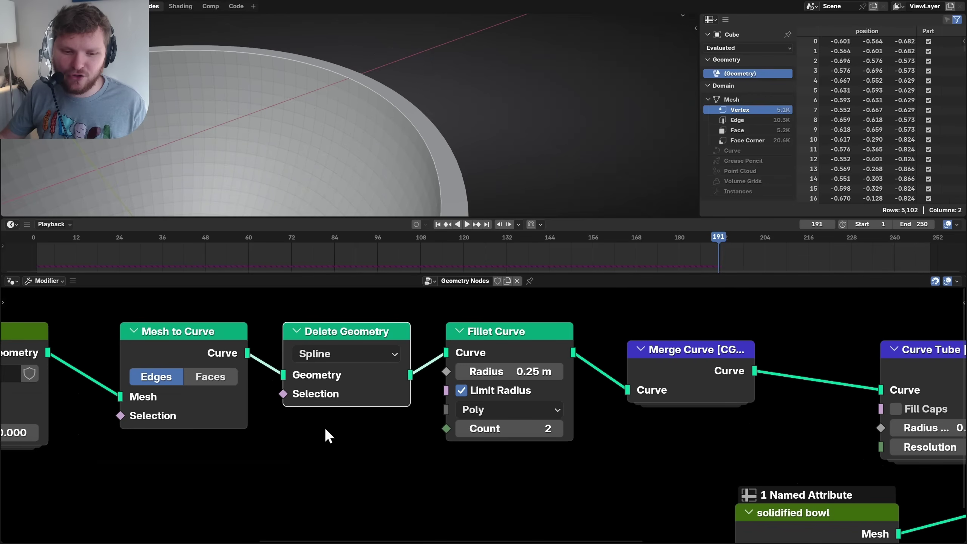
pyautogui.moveTo(325, 428); pyautogui.dragTo(399, 390, button='middle')
pyautogui.hotkey('shift', 'a')
pyautogui.write('curve len')
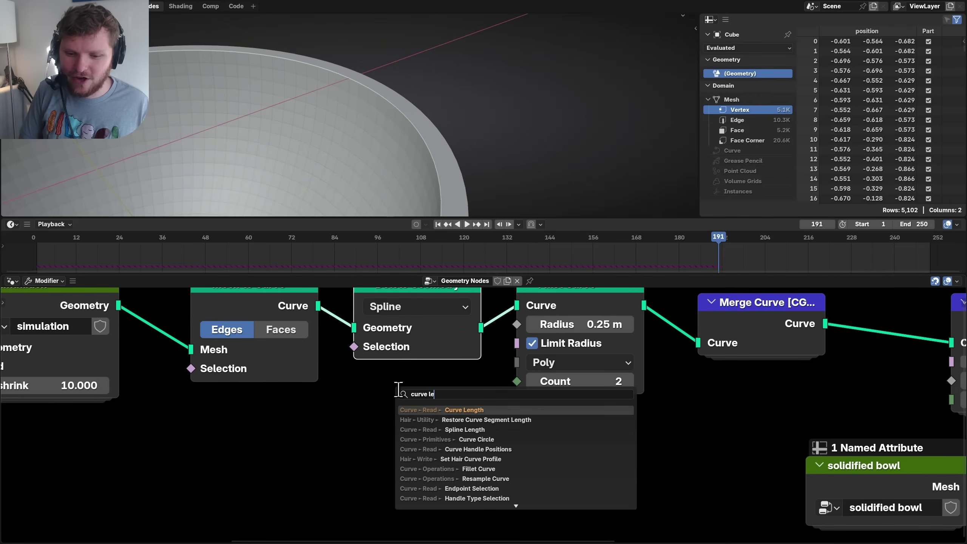
pyautogui.press('Return')
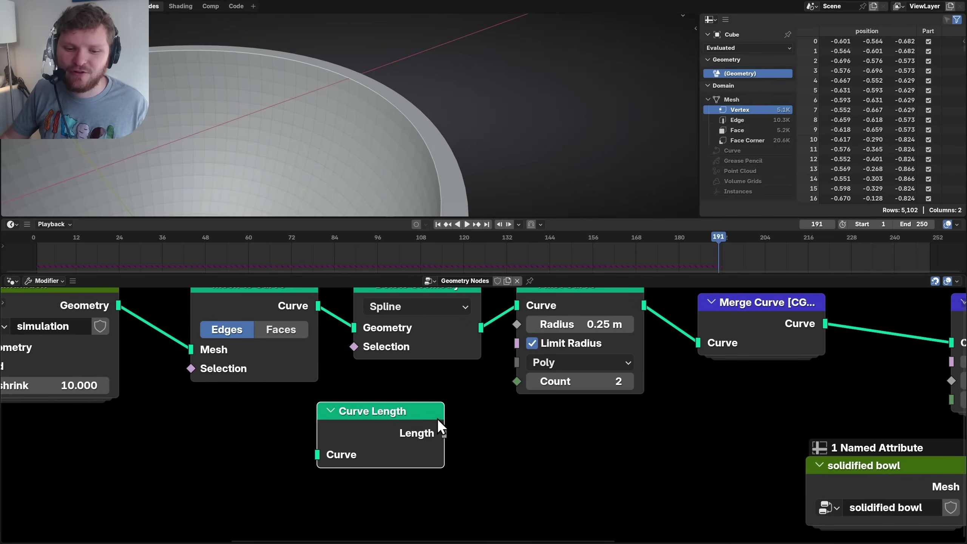
pyautogui.moveTo(499, 394); pyautogui.dragTo(500, 391)
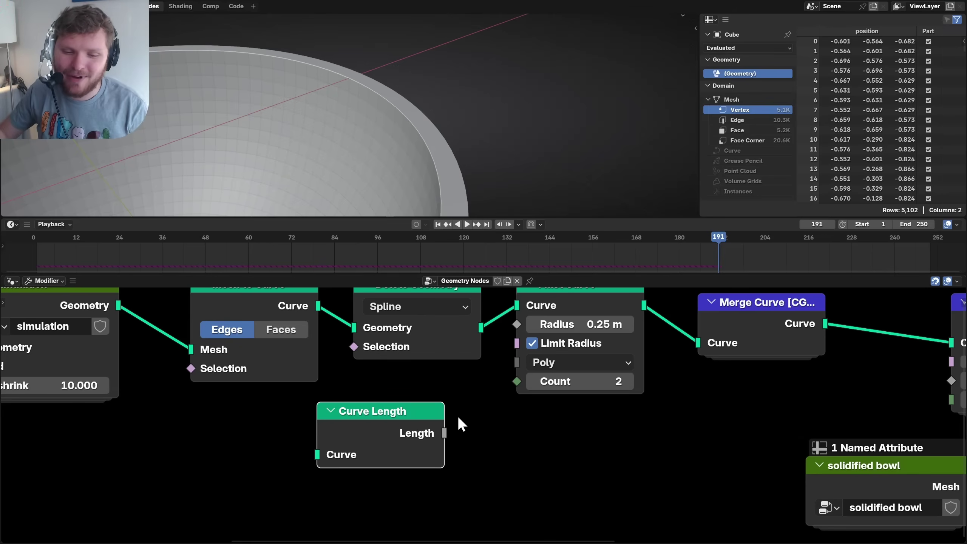
pyautogui.press('x')
# Step: Replace the Curve Length node with a Spline Length node placed beneath Mesh to Curve
pyautogui.hotkey('shift', 'a')
pyautogui.write('spline len')
pyautogui.press('Return')
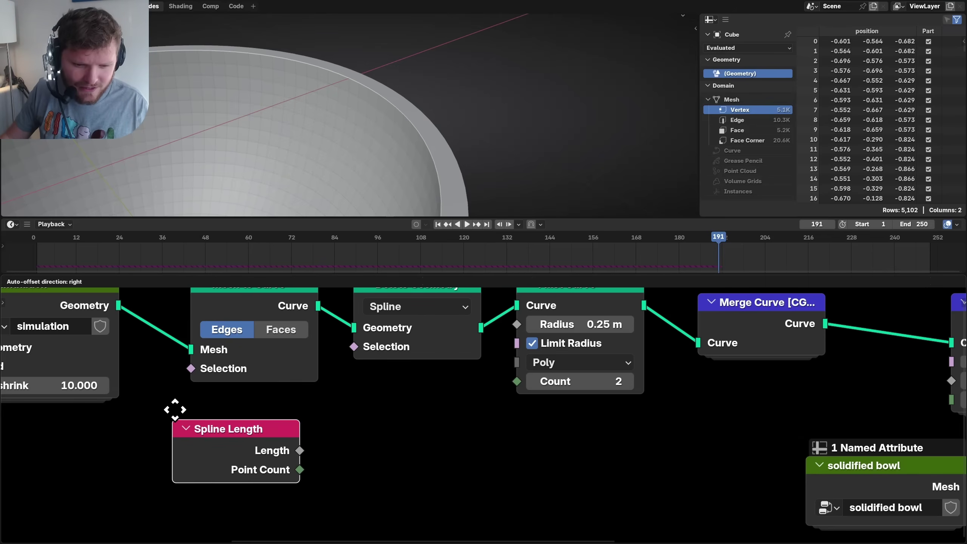
pyautogui.click(178, 408)
pyautogui.click(182, 415)
# Step: Feed Spline Length's Length output into a new Less Than comparison node
pyautogui.moveTo(299, 434); pyautogui.dragTo(357, 415)
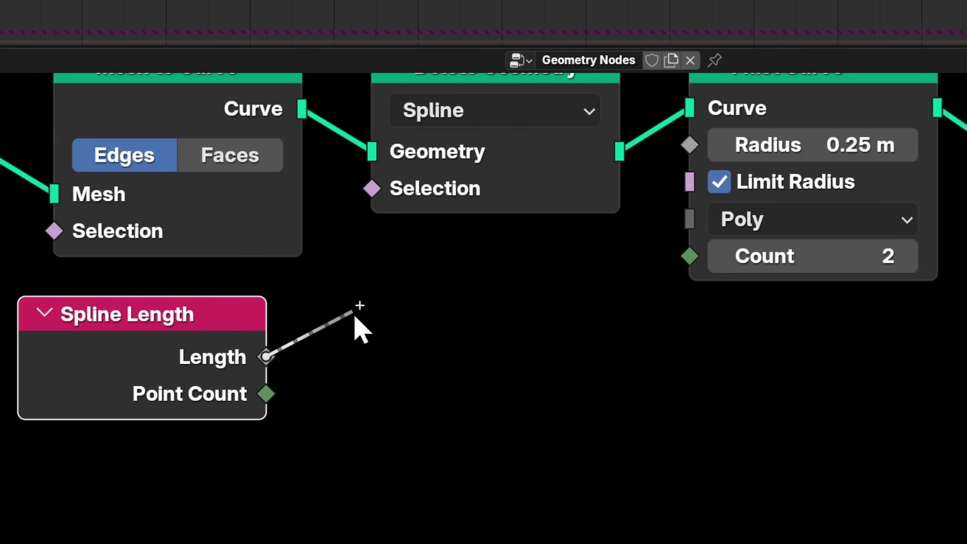
pyautogui.moveTo(355, 318); pyautogui.dragTo(346, 309)
pyautogui.write('les')
pyautogui.press('Return')
pyautogui.click(345, 309)
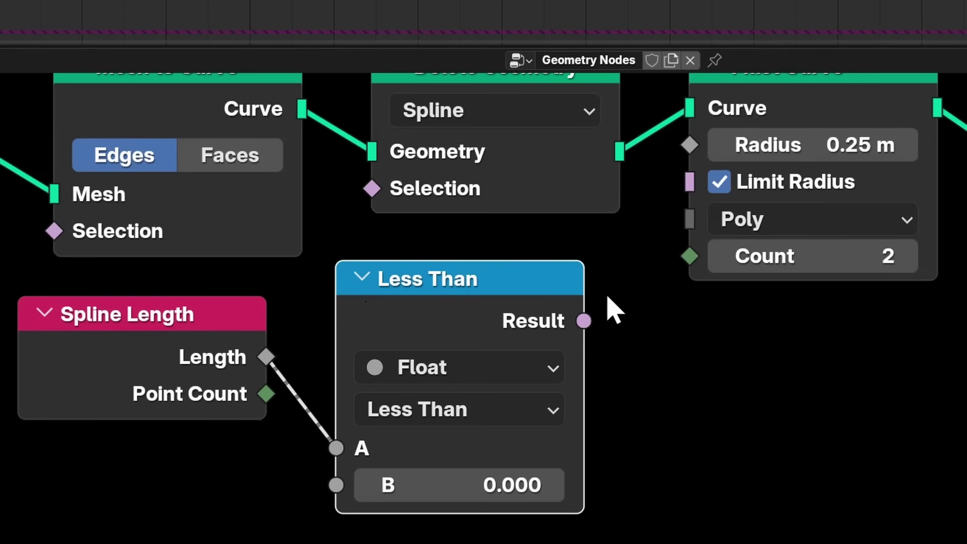
# Step: Connect the Less Than result to Delete Geometry's Selection, move the comparison nodes together, and set threshold B to 0.420
pyautogui.moveTo(583, 321); pyautogui.dragTo(372, 188)
pyautogui.moveTo(175, 349); pyautogui.dragTo(408, 203, button='middle')
pyautogui.moveTo(322, 404); pyautogui.dragTo(799, 154)
pyautogui.press('g')
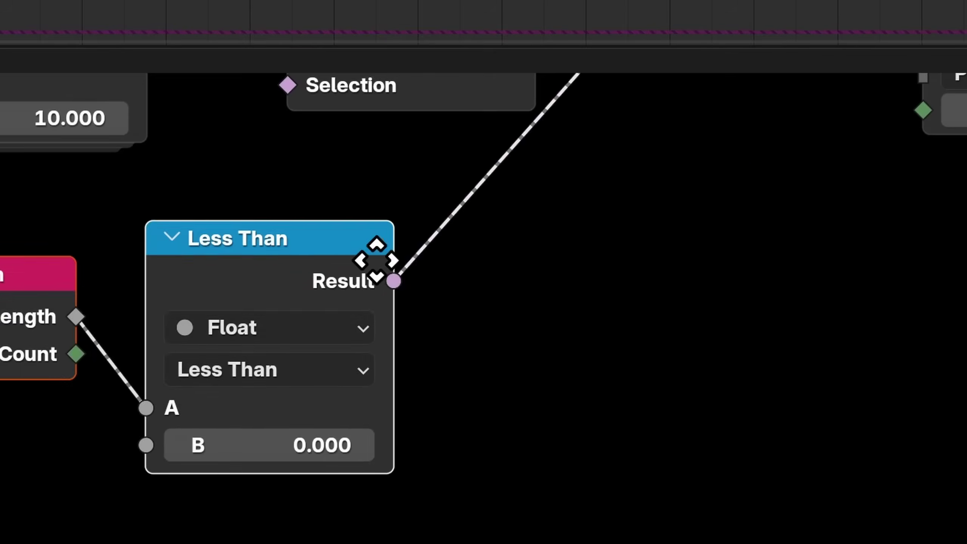
pyautogui.moveTo(270, 445); pyautogui.dragTo(276, 445)
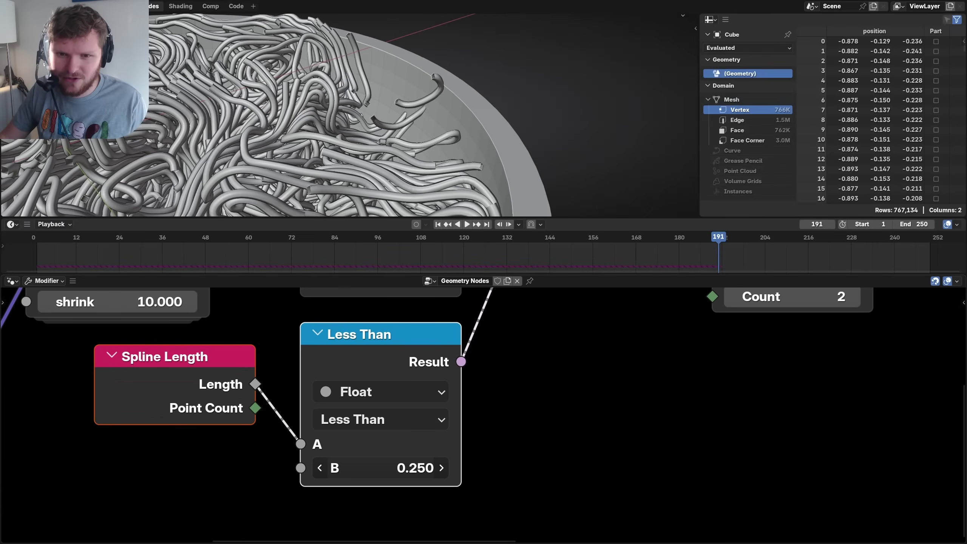
pyautogui.moveTo(362, 468); pyautogui.dragTo(394, 458)
pyautogui.scroll(-8, 287, 112)
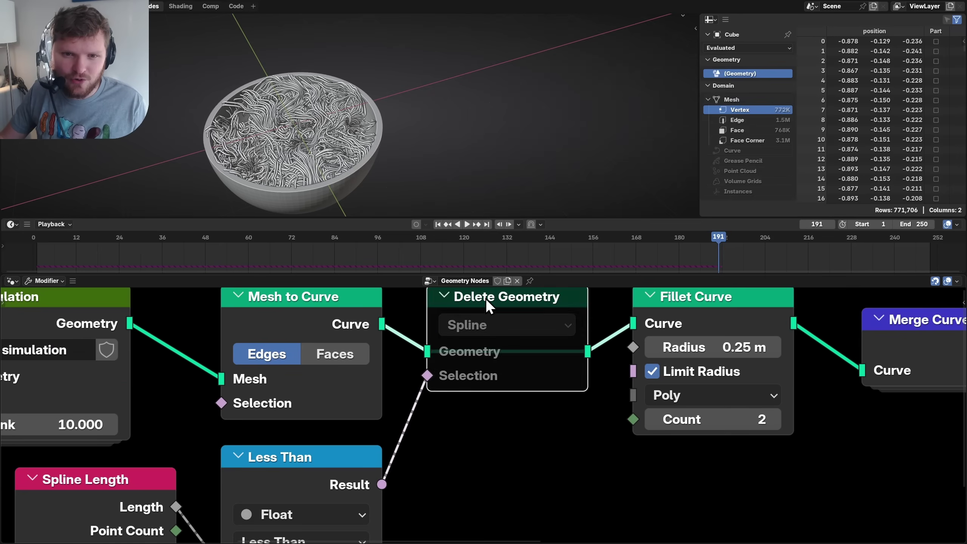
# Step: Compare the noodles in the bowl with the Delete Geometry node muted and unmuted
pyautogui.press('m')
pyautogui.press('m')
pyautogui.press('m')
pyautogui.keyDown('shift'); pyautogui.moveTo(334, 133); pyautogui.dragTo(407, 124, button='middle'); pyautogui.keyUp('shift')
pyautogui.scroll(1, 407, 124)
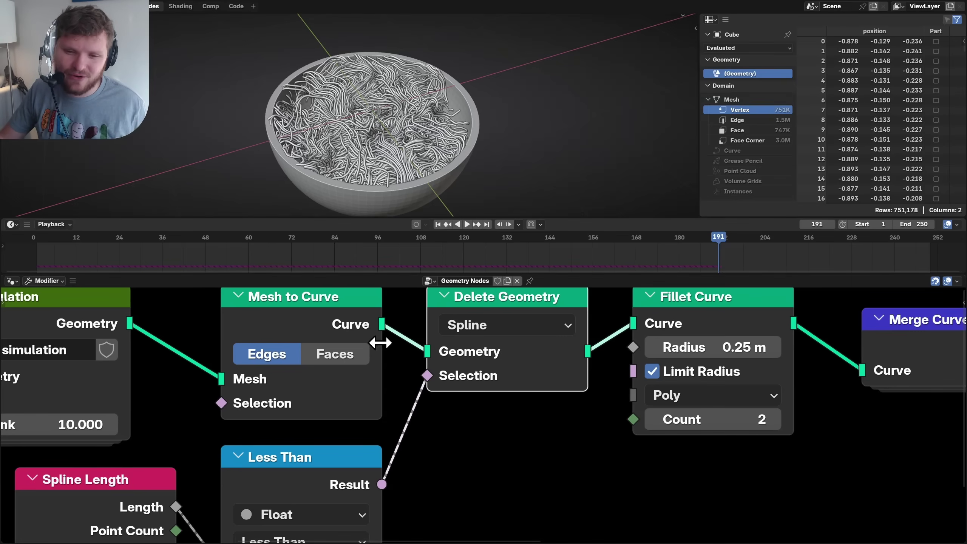
# Step: Maximize the node editor and group the noodle nodes from Mesh to Curve onward, including the length filter, as spaghetti
pyautogui.hotkey('ctrl', 'space')
pyautogui.scroll(-3, 263, 247)
pyautogui.moveTo(459, 331); pyautogui.dragTo(682, 222)
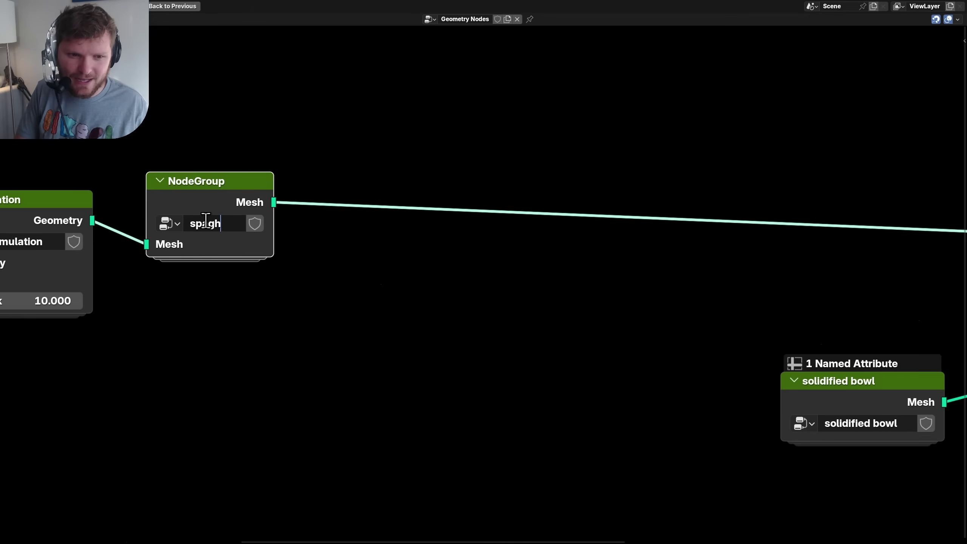
# Step: Inside the spaghetti group, move Group Input closer and expose the Less Than node's B threshold as a group input
pyautogui.press('Tab')
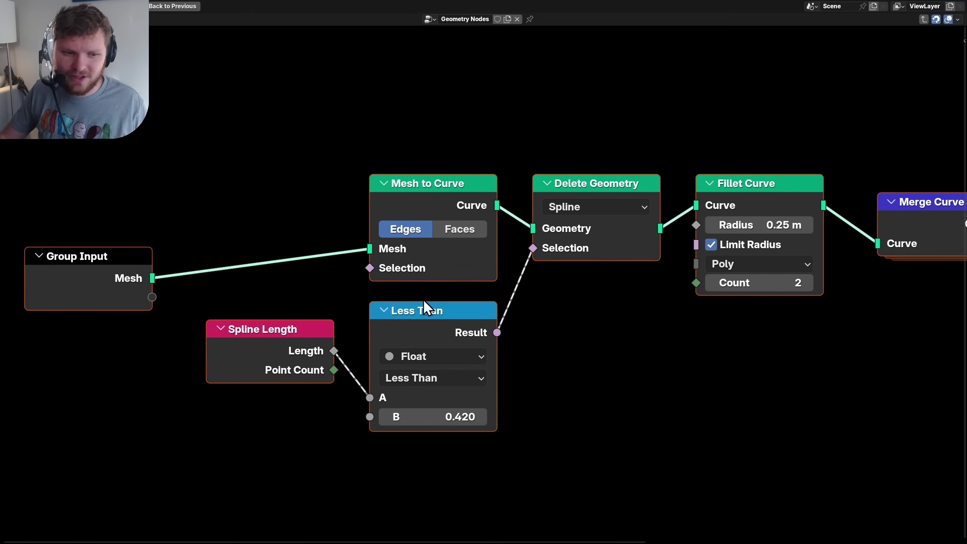
pyautogui.moveTo(166, 301); pyautogui.dragTo(308, 255)
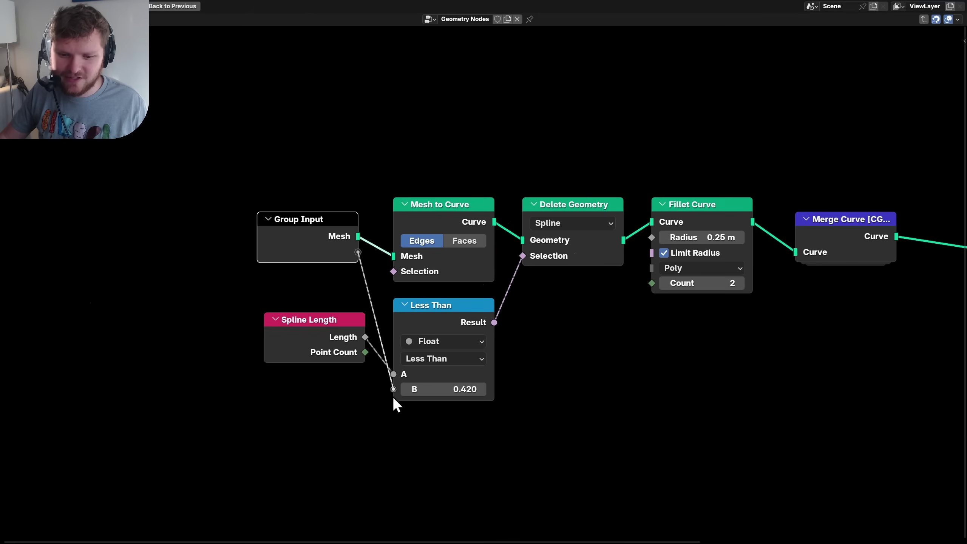
pyautogui.moveTo(393, 396); pyautogui.dragTo(393, 390)
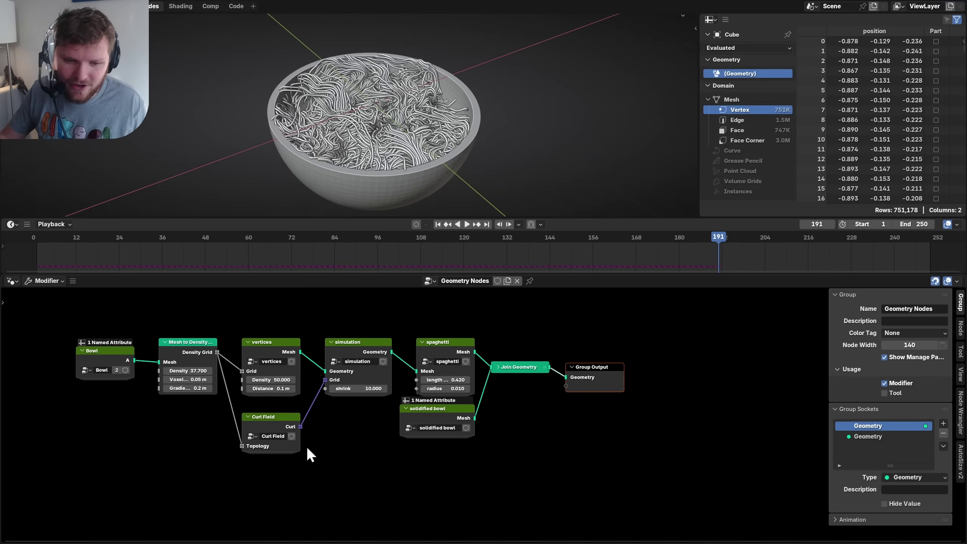
# Step: Preview the outputs of the Bowl, Mesh to Density Grid, vertices and Curl Field nodes one after another
pyautogui.scroll(2, 297, 350)
pyautogui.keyDown('ctrl'); pyautogui.keyDown('shift'); pyautogui.click(187, 353); pyautogui.keyUp('shift'); pyautogui.keyUp('ctrl')
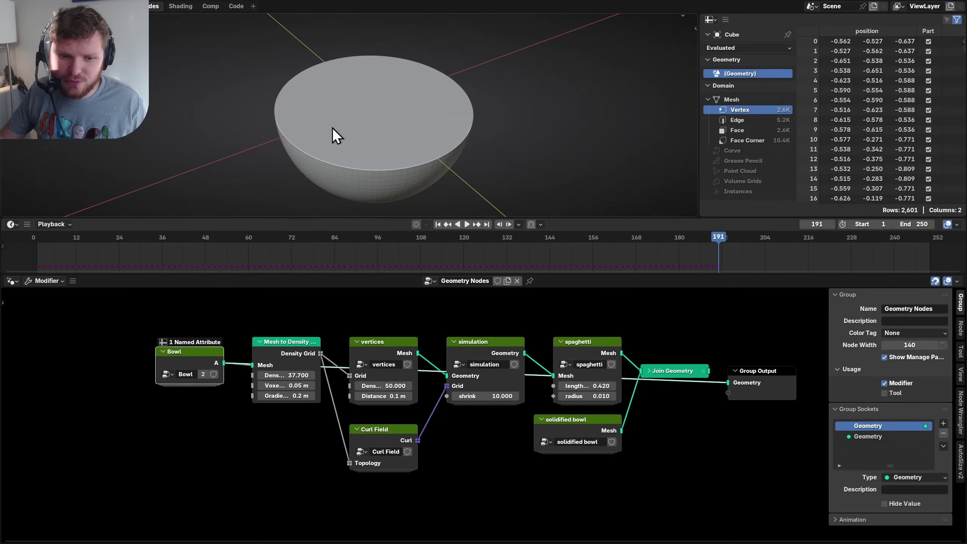
pyautogui.keyDown('ctrl'); pyautogui.keyDown('shift'); pyautogui.click(300, 346); pyautogui.keyUp('shift'); pyautogui.keyUp('ctrl')
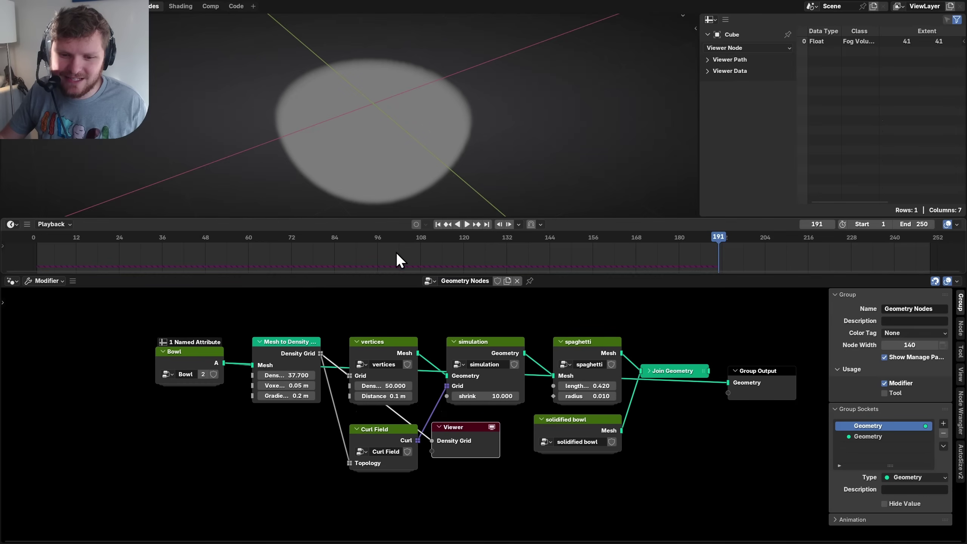
pyautogui.click(389, 347)
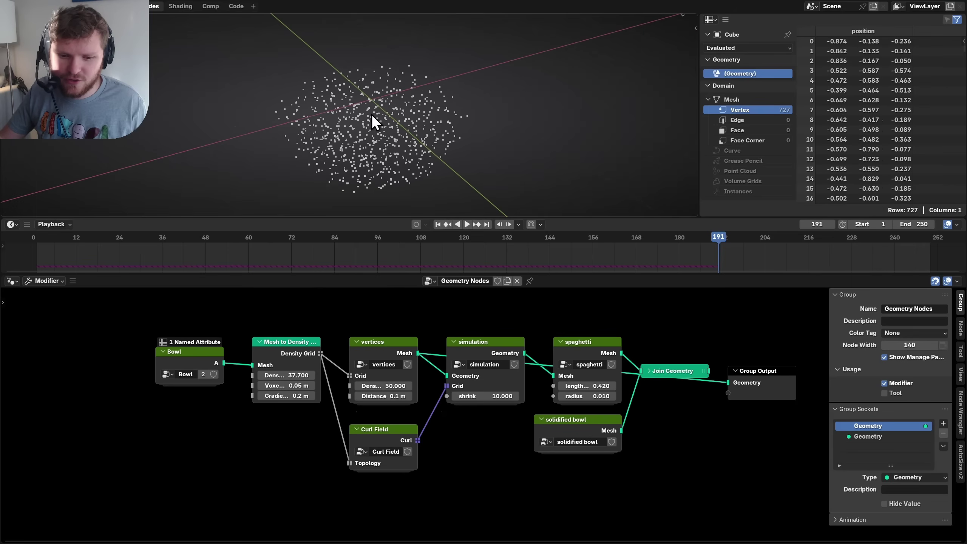
pyautogui.moveTo(390, 396); pyautogui.dragTo(324, 376, button='middle')
pyautogui.keyDown('ctrl'); pyautogui.keyDown('shift'); pyautogui.click(319, 416); pyautogui.keyUp('shift'); pyautogui.keyUp('ctrl')
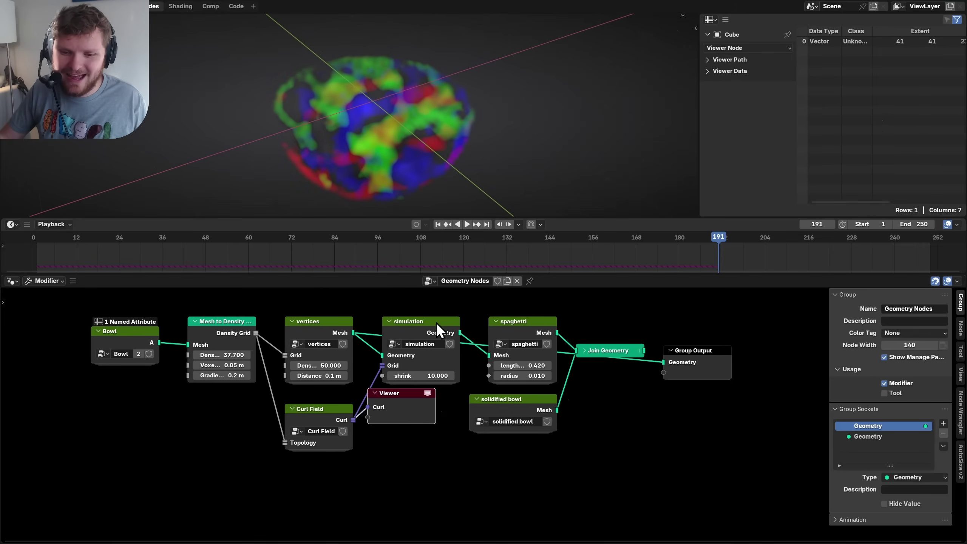
# Step: Remove the temporary Viewer node and play the simulation group's output from the first frame
pyautogui.press('x')
pyautogui.hotkey('shift', 'Left')
pyautogui.press('space')
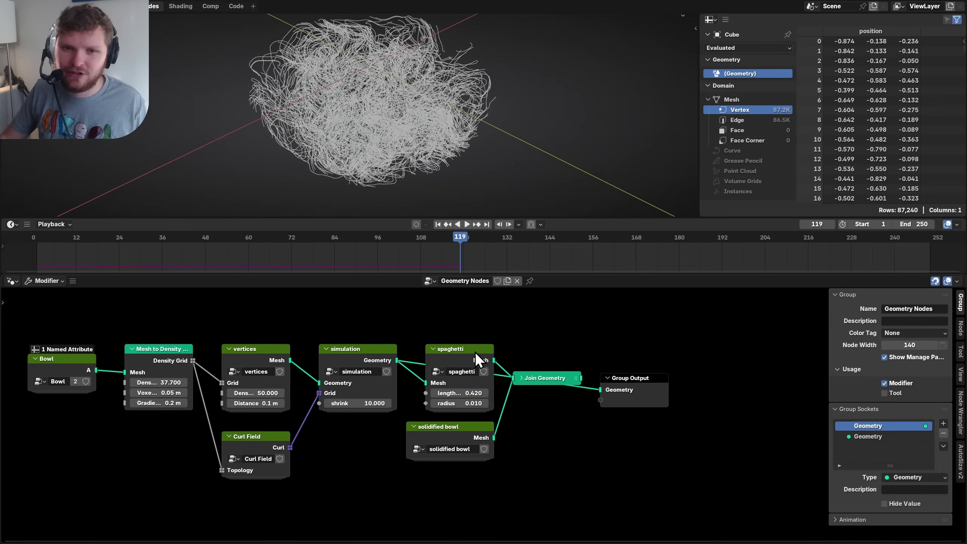
# Step: Preview the spaghetti group and the Join Geometry result, and inspect the filled bowl in a maximized viewport
pyautogui.keyDown('alt'); pyautogui.keyDown('shift'); pyautogui.click(474, 353); pyautogui.keyUp('shift'); pyautogui.keyUp('alt')
pyautogui.keyDown('alt'); pyautogui.keyDown('shift'); pyautogui.click(535, 376); pyautogui.keyUp('shift'); pyautogui.keyUp('alt')
pyautogui.moveTo(388, 106); pyautogui.dragTo(559, 274, button='middle')
pyautogui.hotkey('ctrl', 'space')
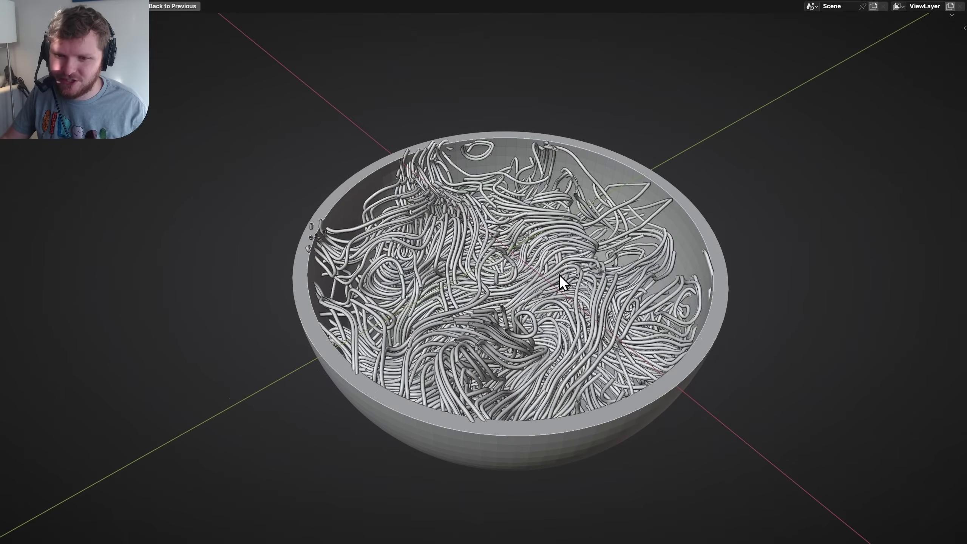